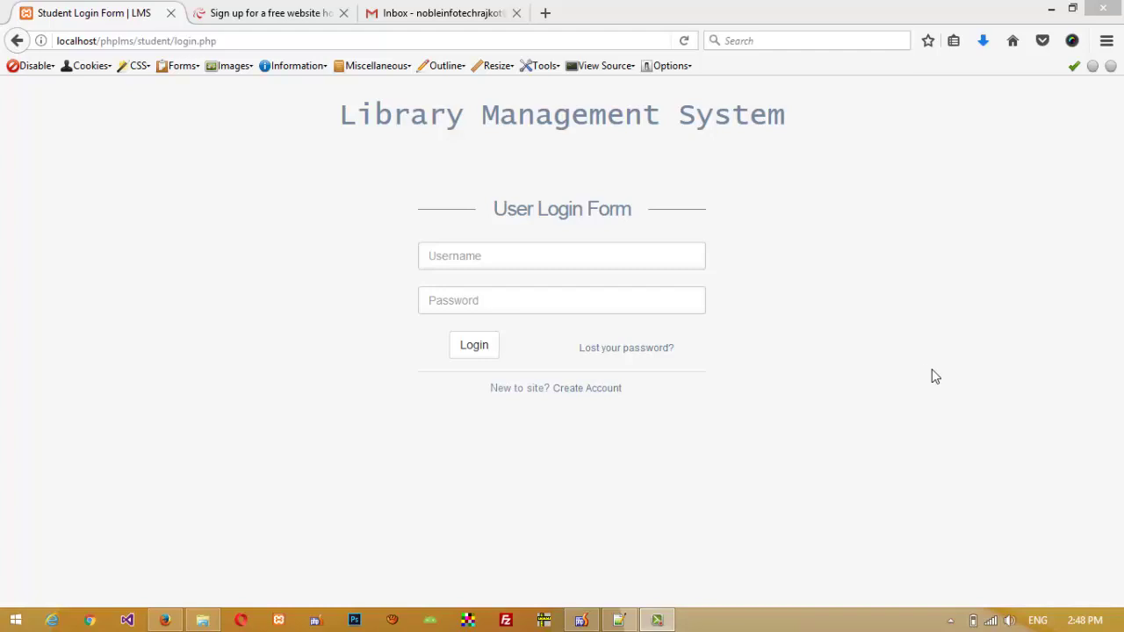
Switch Firefox to the 000webhost free website sign-up tab
left_click(270, 11)
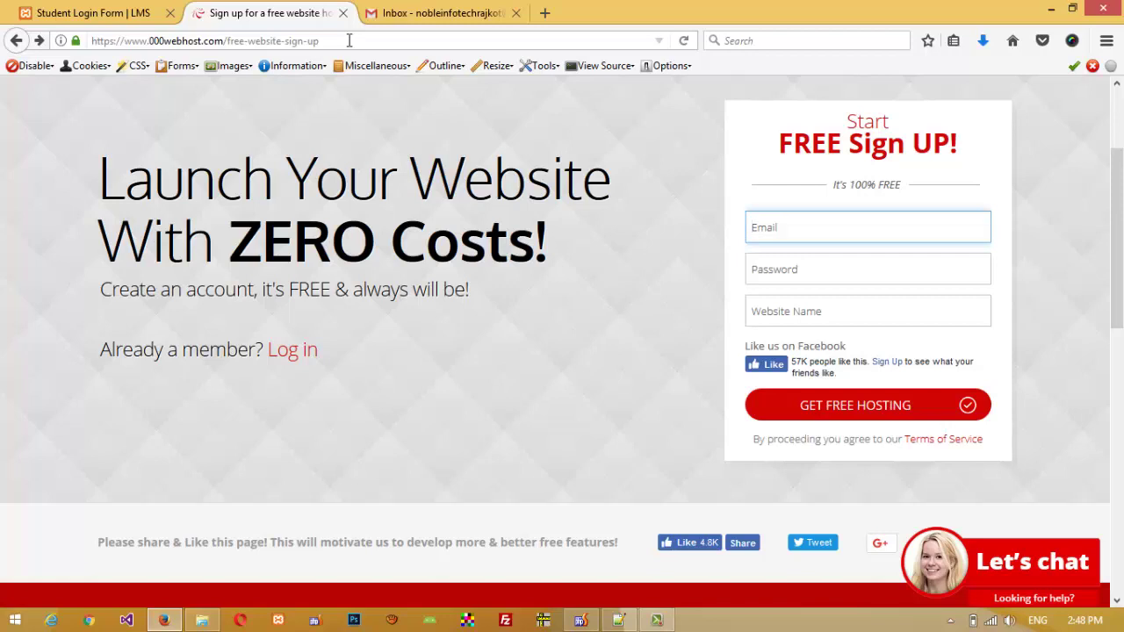
Sign up with the account email, a password and website name lms, declining the browser password save
left_click(796, 231)
type("no")
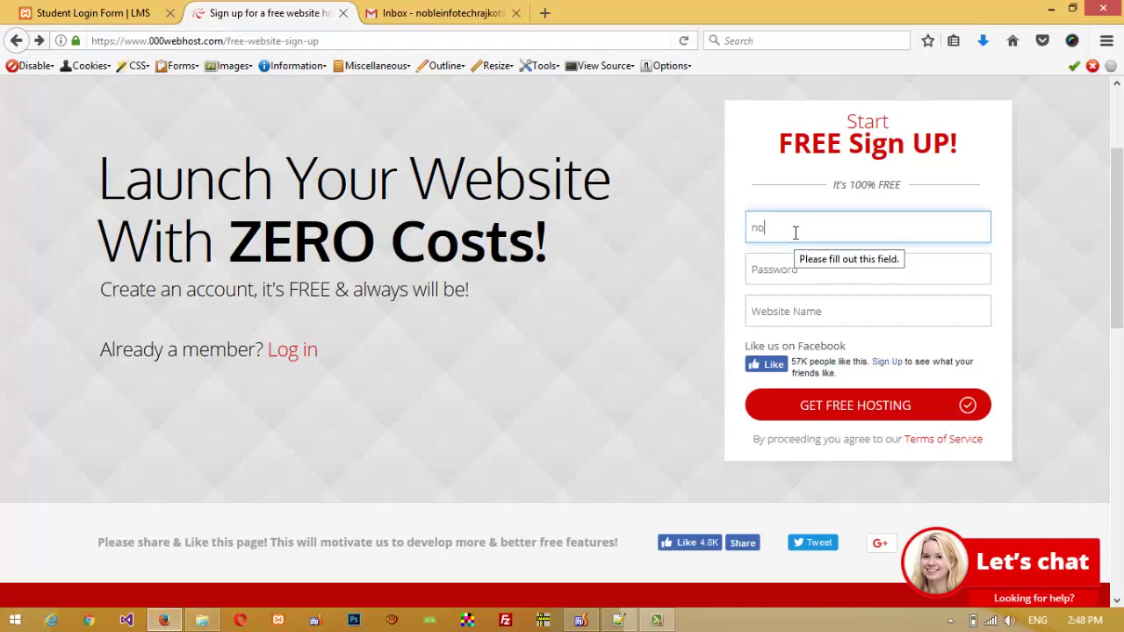
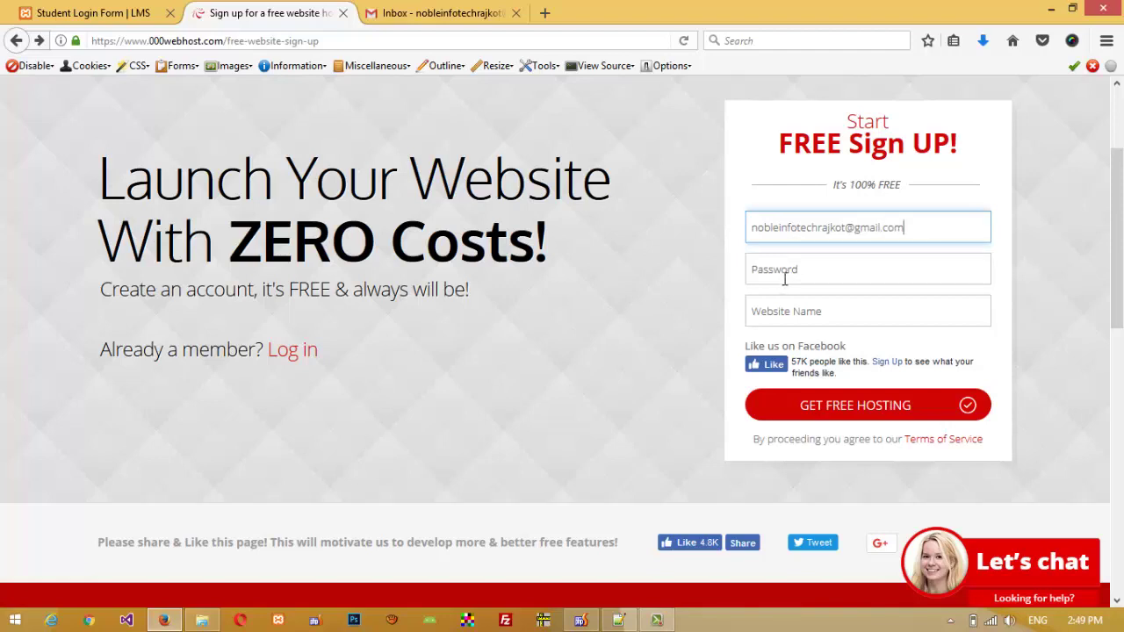
left_click(785, 273)
type("********")
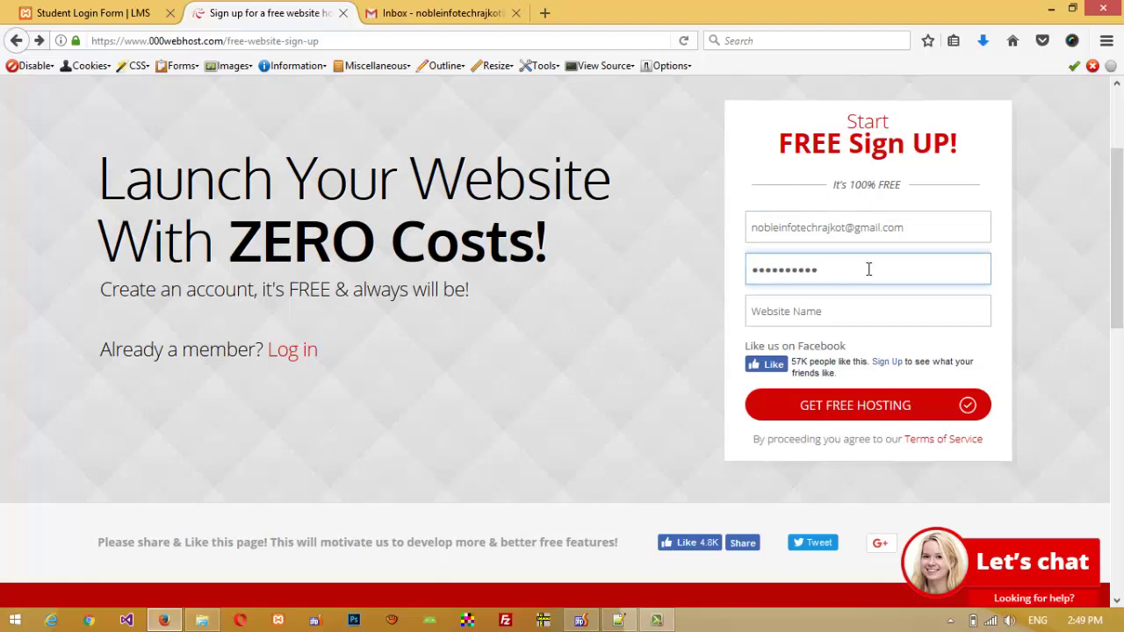
left_click(833, 314)
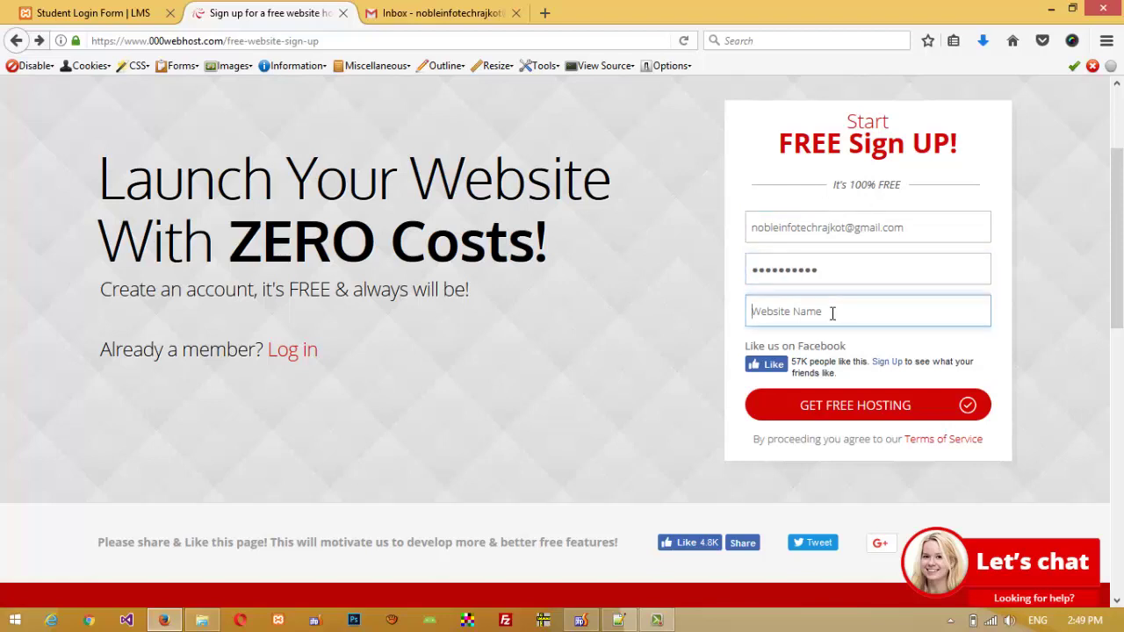
type("lms")
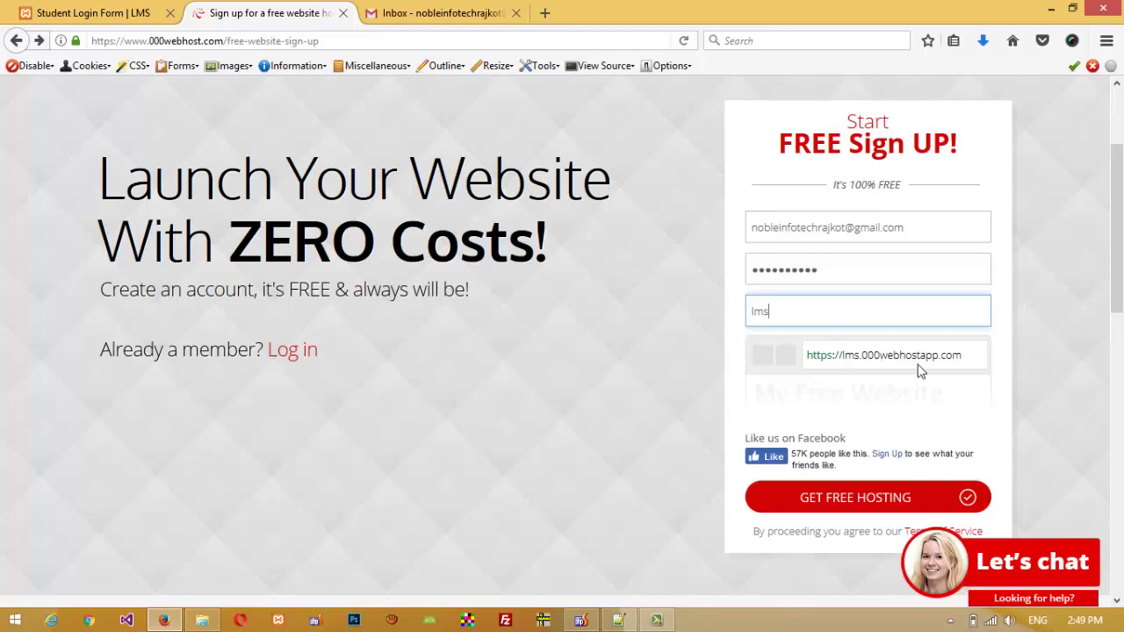
left_click(855, 497)
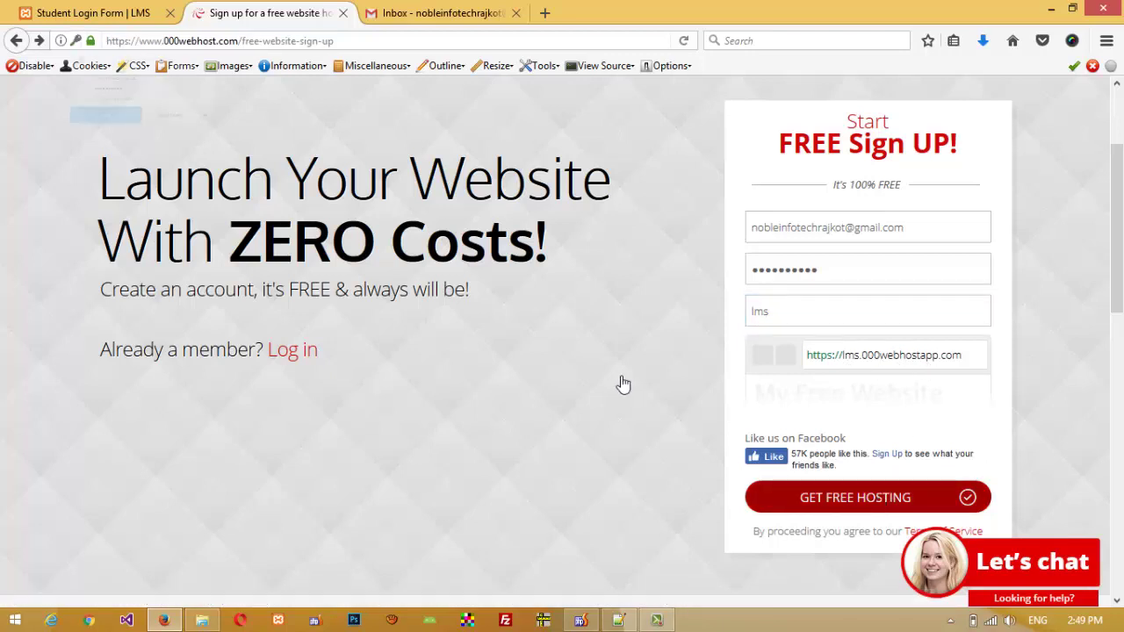
left_click(257, 186)
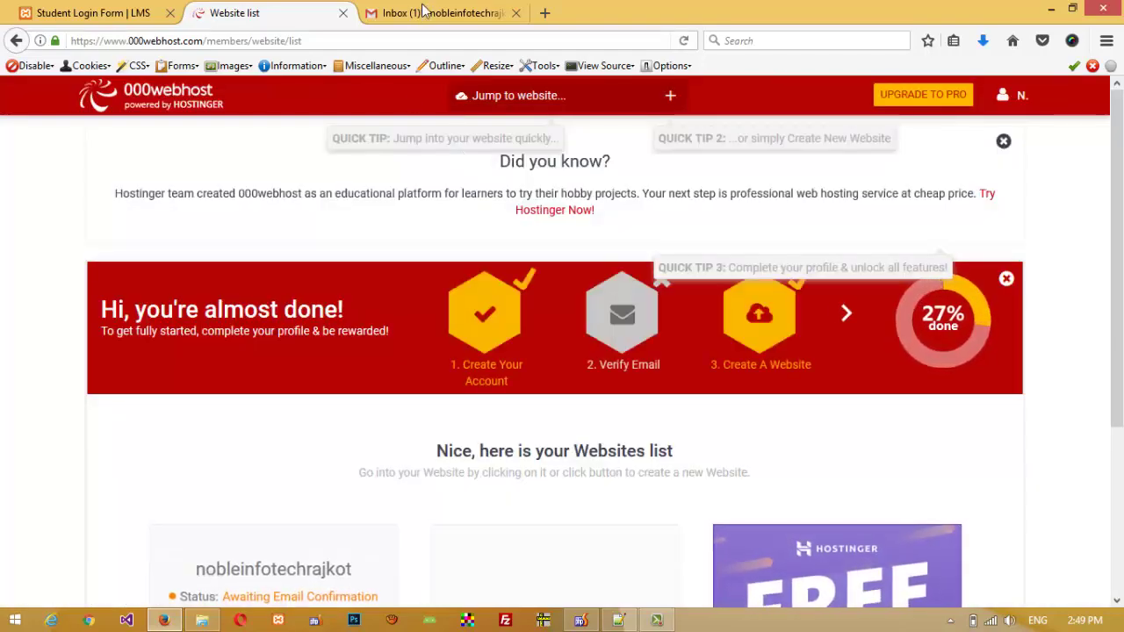
Open the 000webhost confirmation email in Gmail and verify the email address
left_click(425, 12)
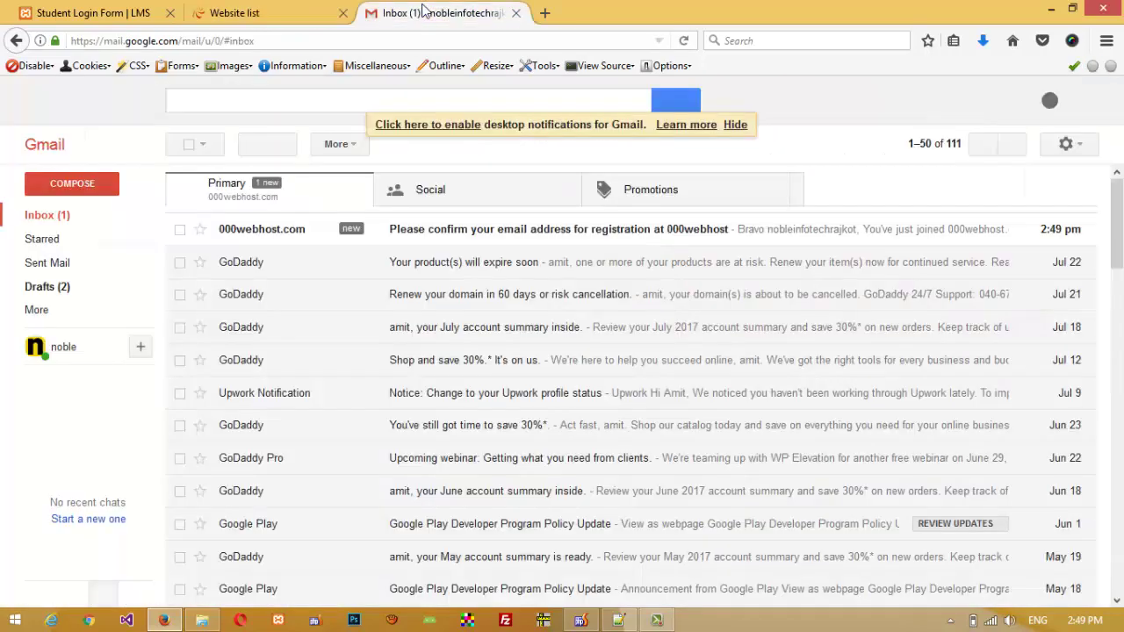
left_click(426, 231)
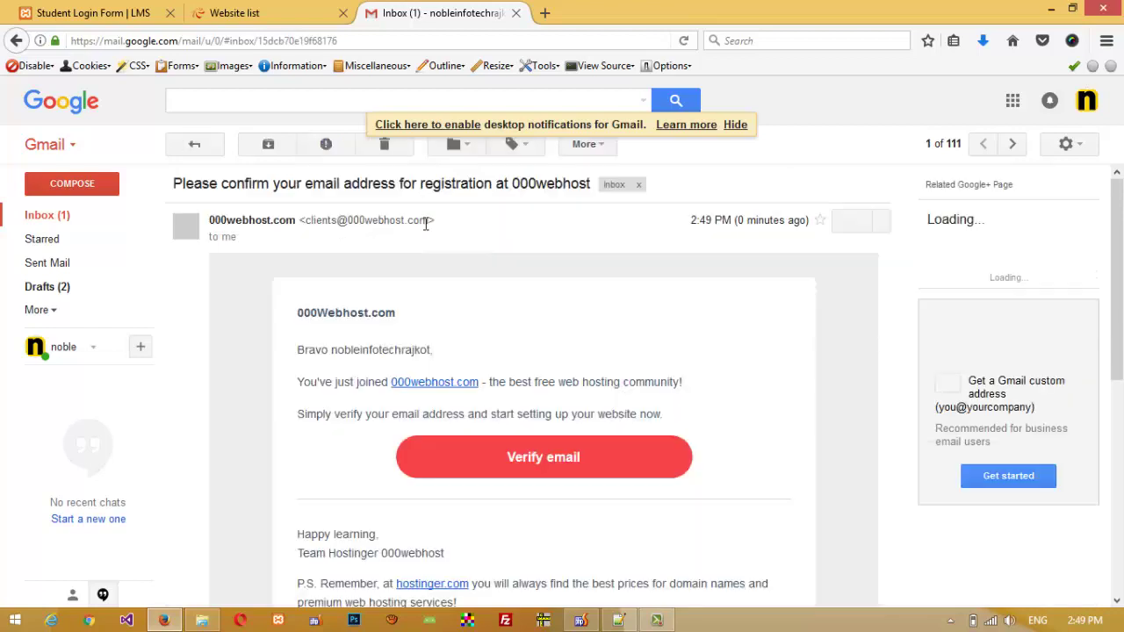
left_click(534, 482)
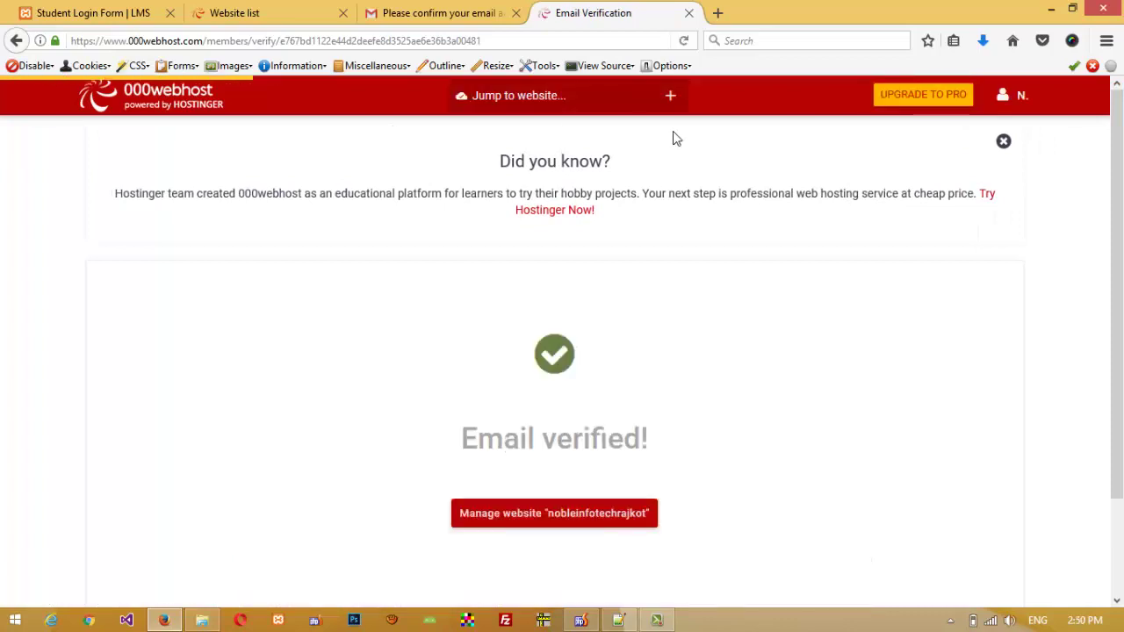
Close the Gmail tab and bring up the site's File Manager page
left_click(516, 13)
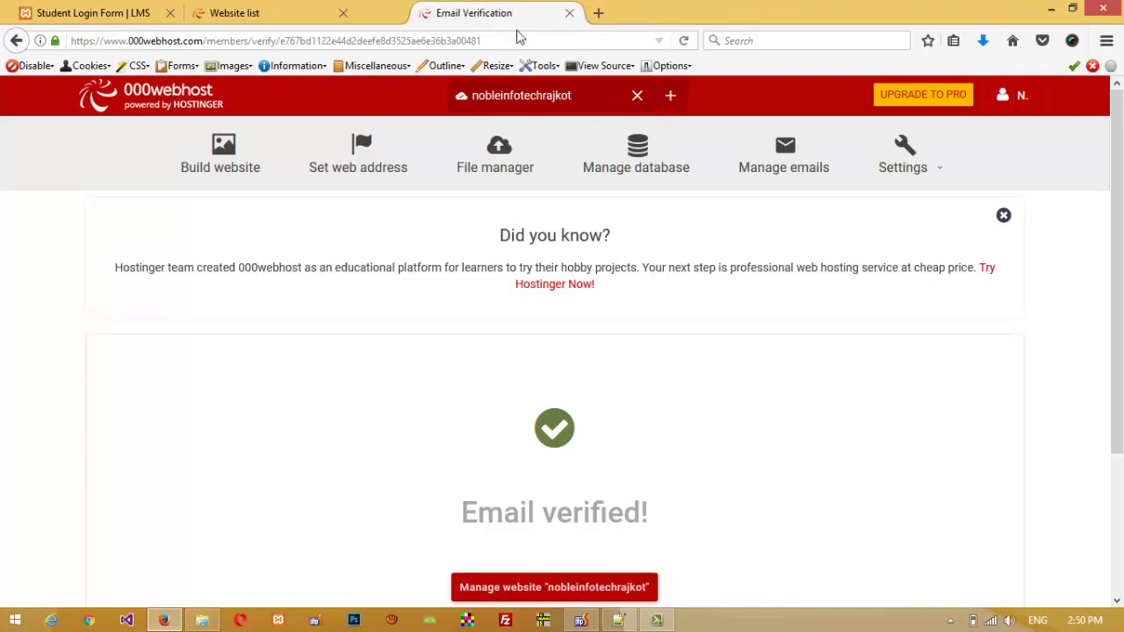
left_click(1019, 98)
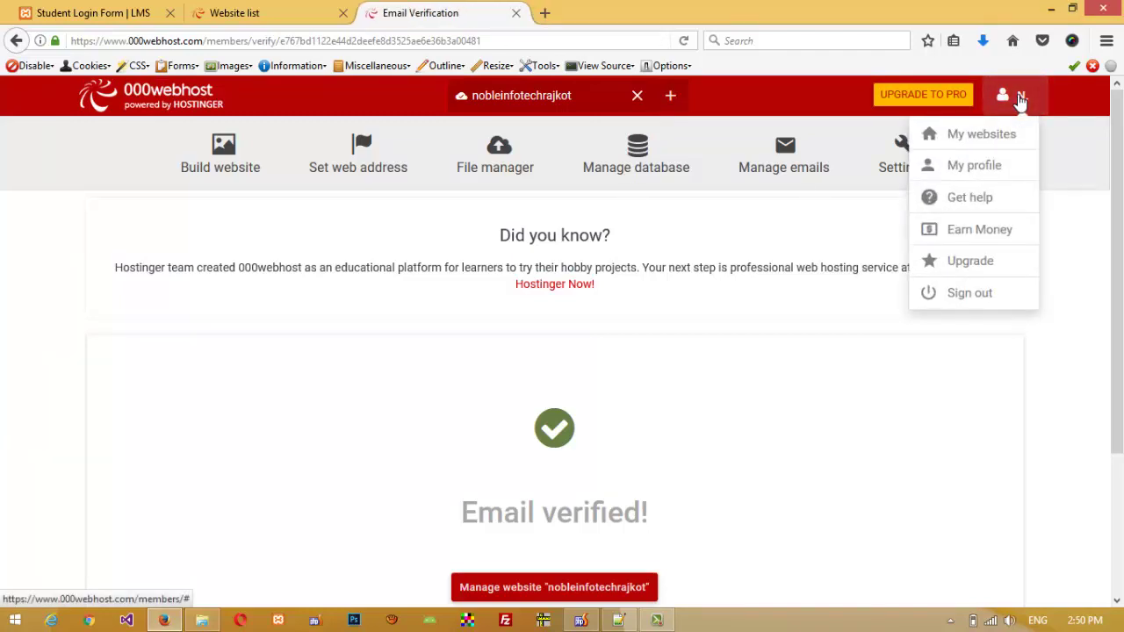
left_click(1082, 382)
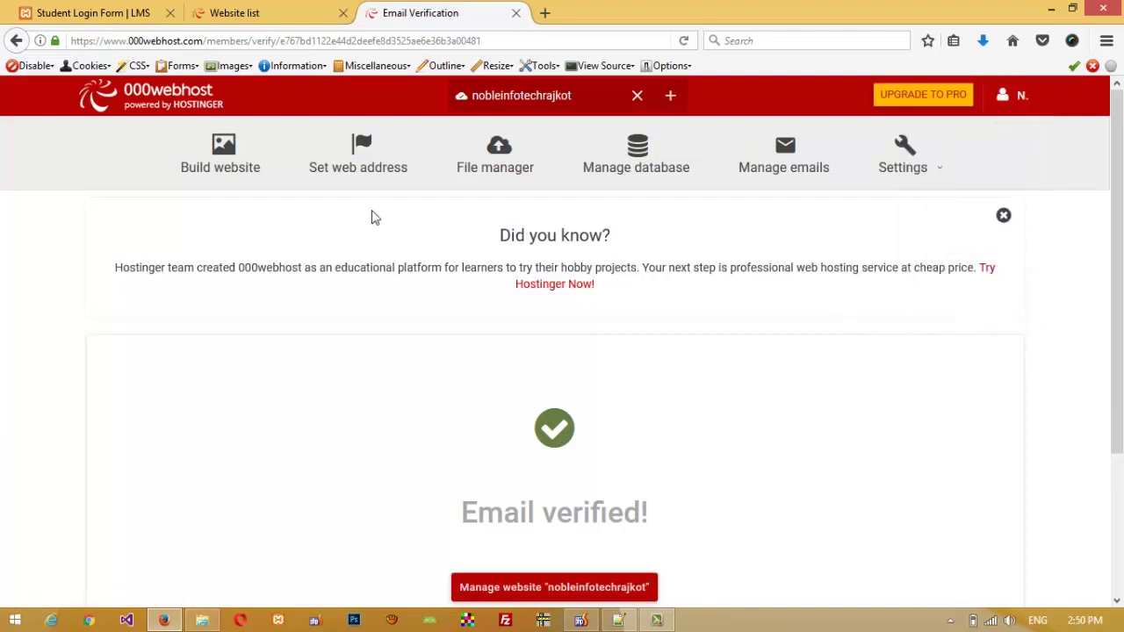
left_click(497, 167)
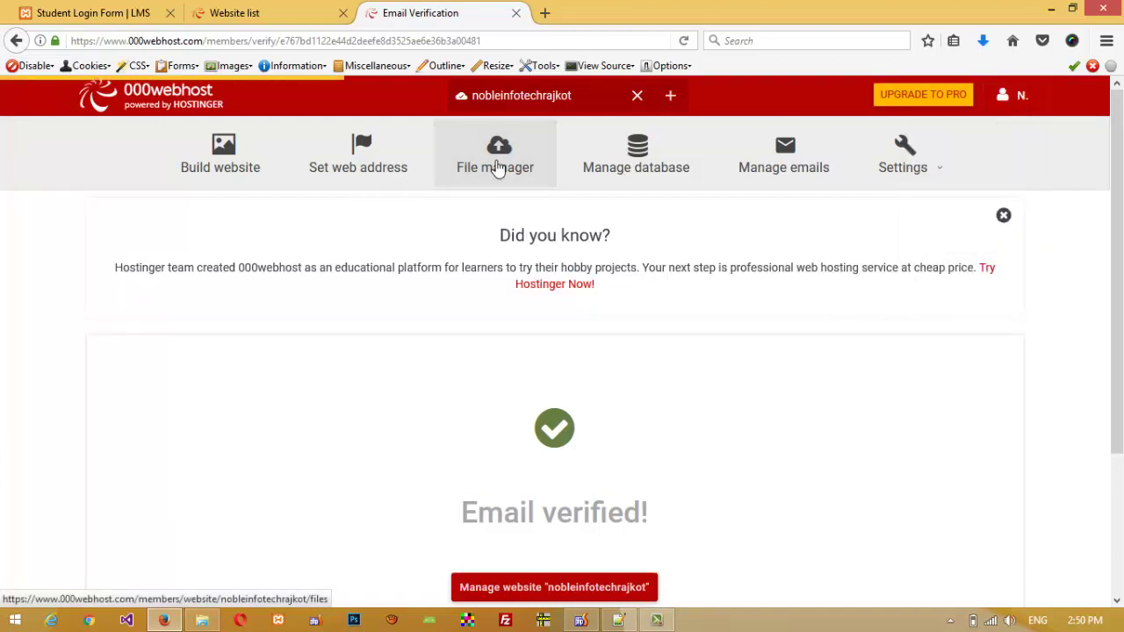
left_click_drag(1121, 180, 1121, 450)
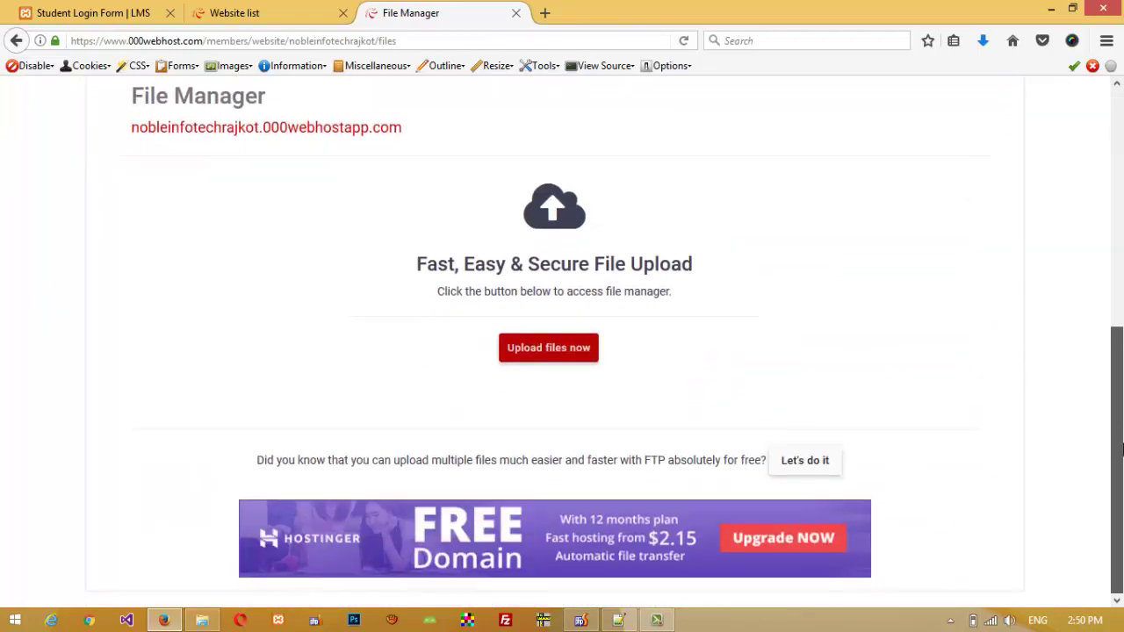
scroll(1120, 450, "up", 10)
mouse_move(900, 156)
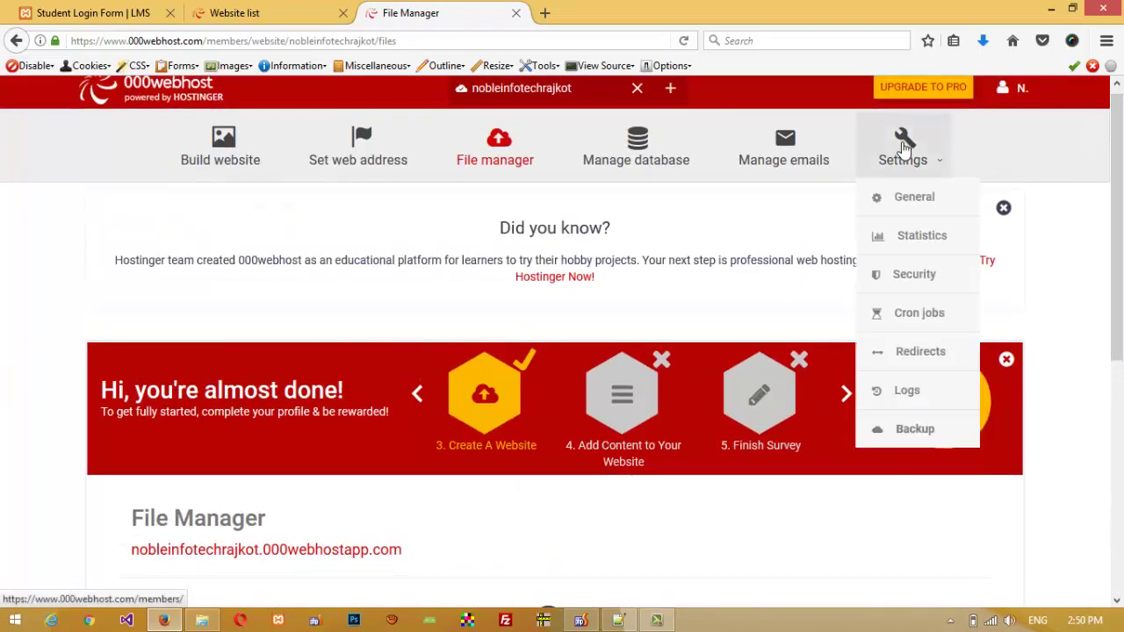
Show the FTP host and username in the site's General settings, then launch FileZilla
left_click(919, 205)
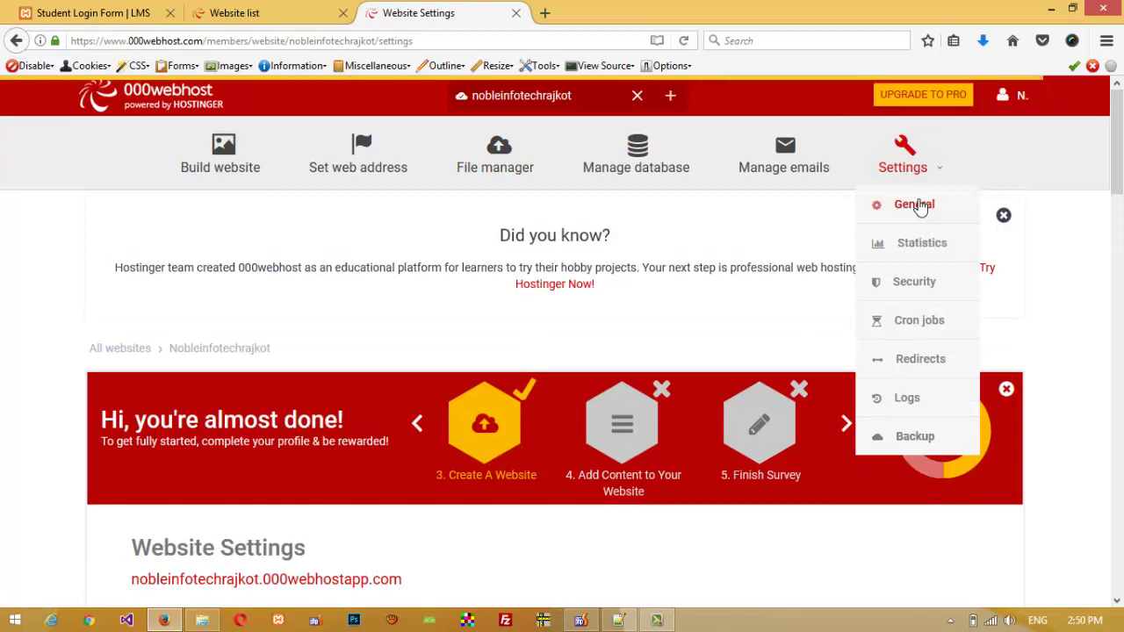
left_click_drag(1121, 136, 1122, 225)
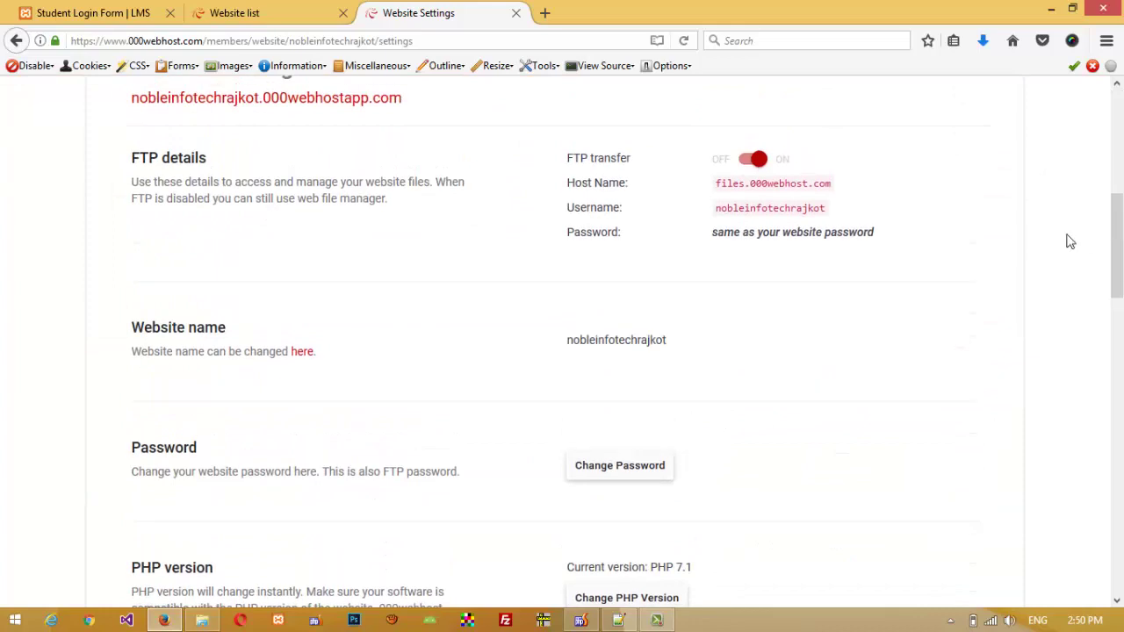
scroll(1116, 242, "up", 4)
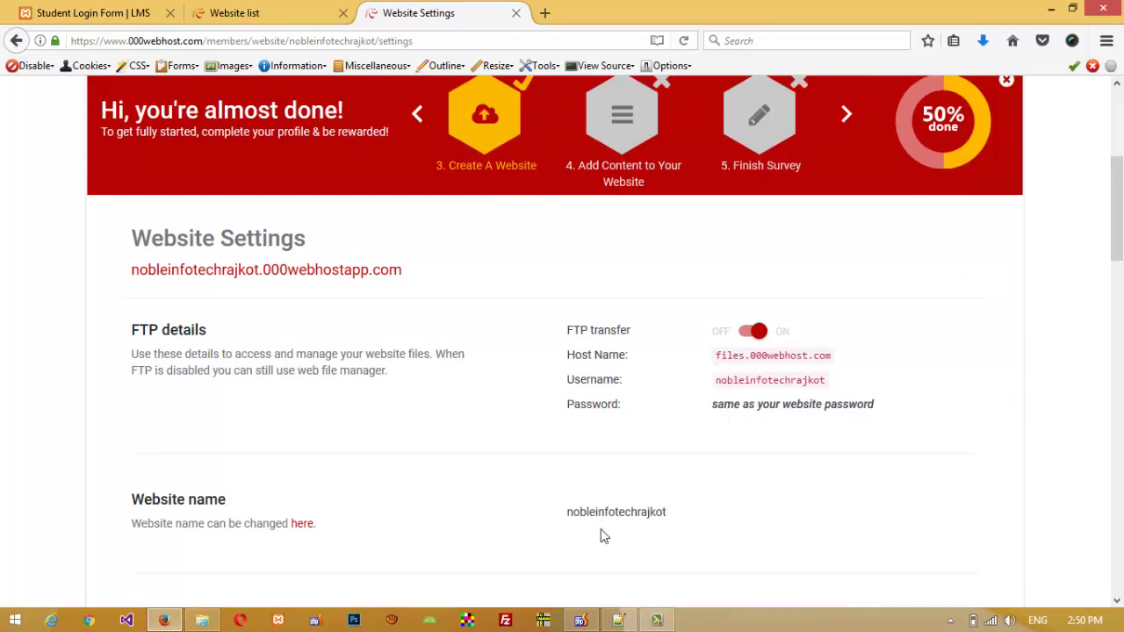
left_click(505, 621)
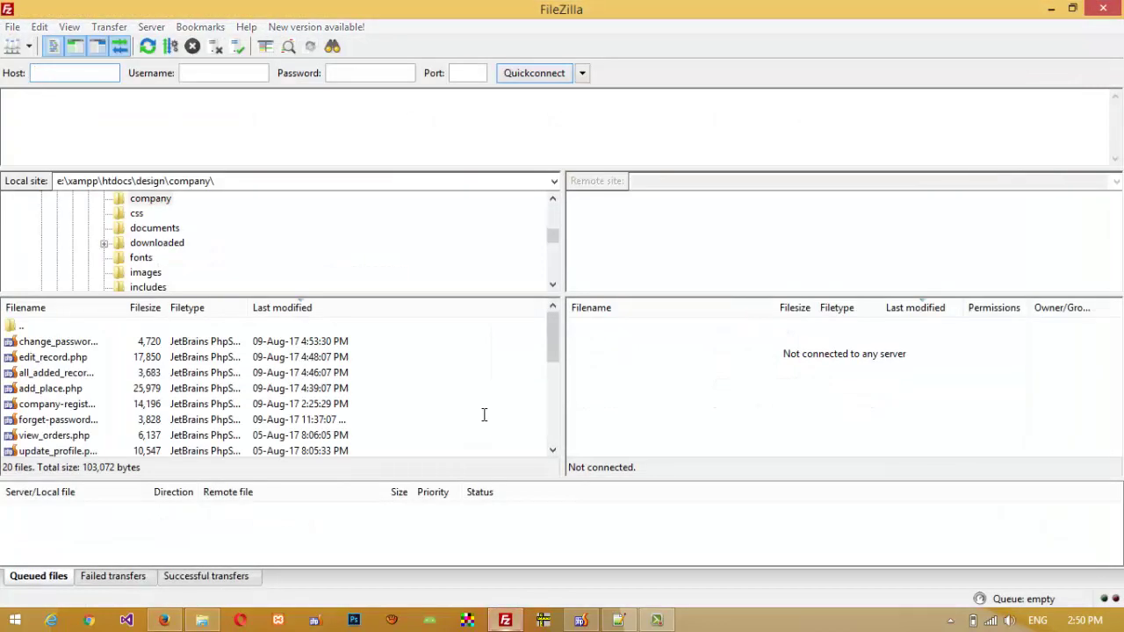
Dismiss FileZilla's update check and paste FTP host files.000webhost.com into FileZilla
left_click(759, 42)
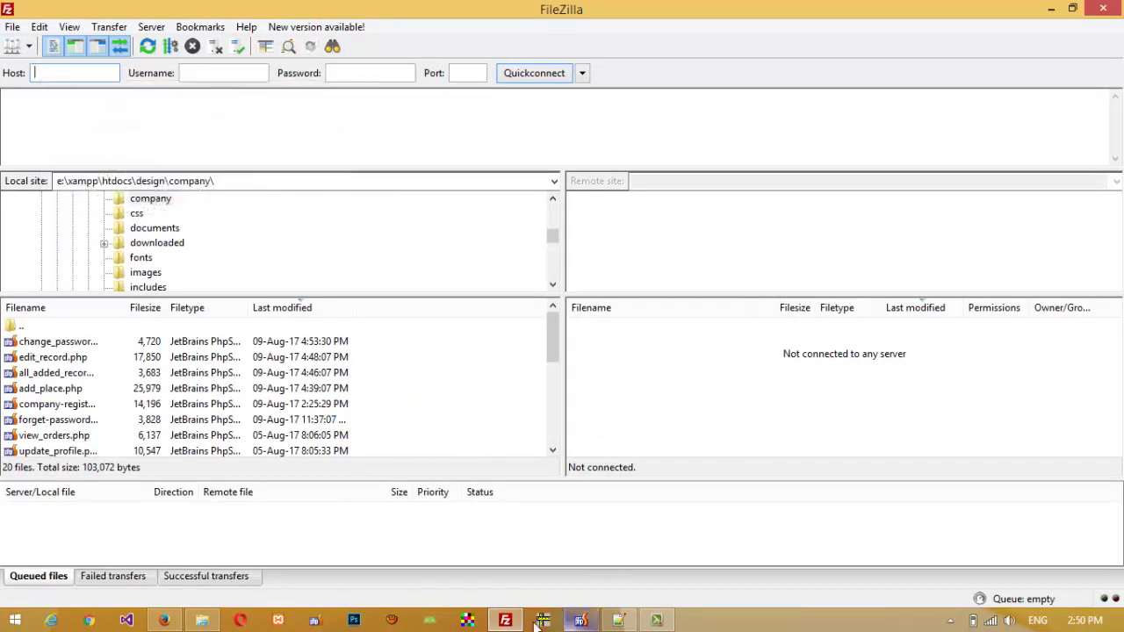
left_click(165, 622)
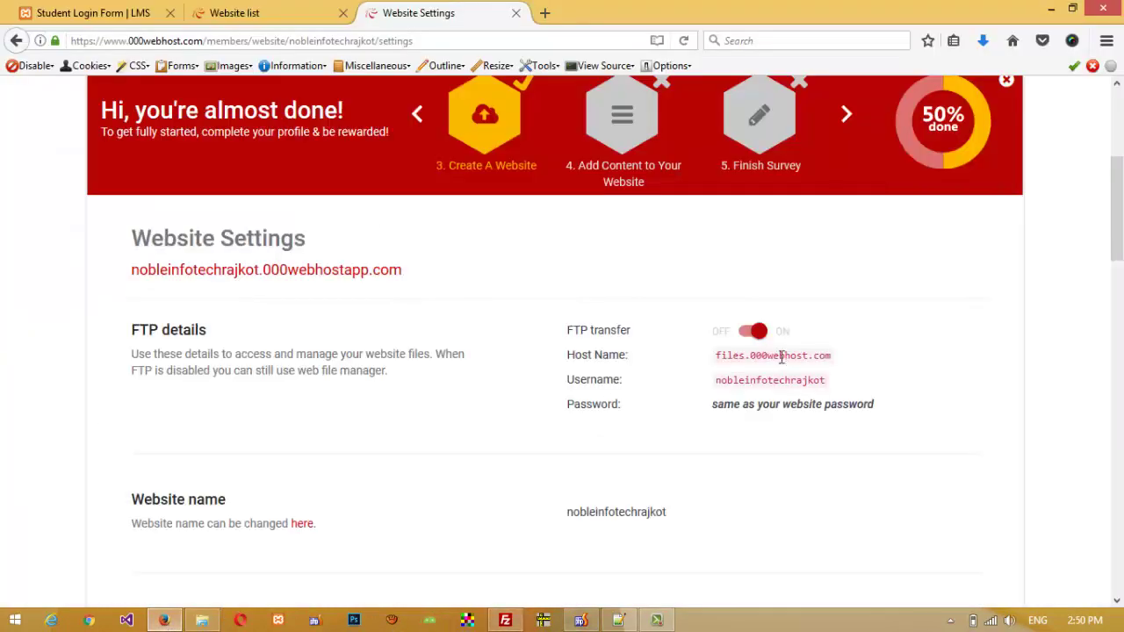
left_click_drag(719, 354, 834, 360)
key("ctrl+c")
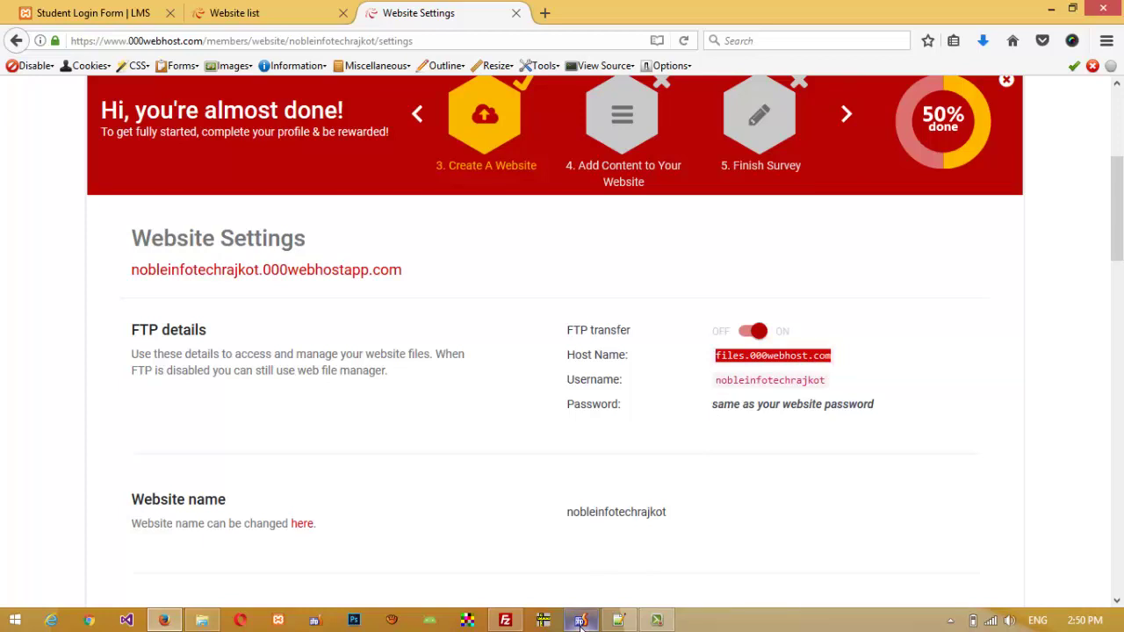
left_click(505, 620)
key("ctrl+v")
Copy the FTP username from the website settings for use in FileZilla
left_click(514, 618)
left_click_drag(710, 383, 825, 386)
key("ctrl+c")
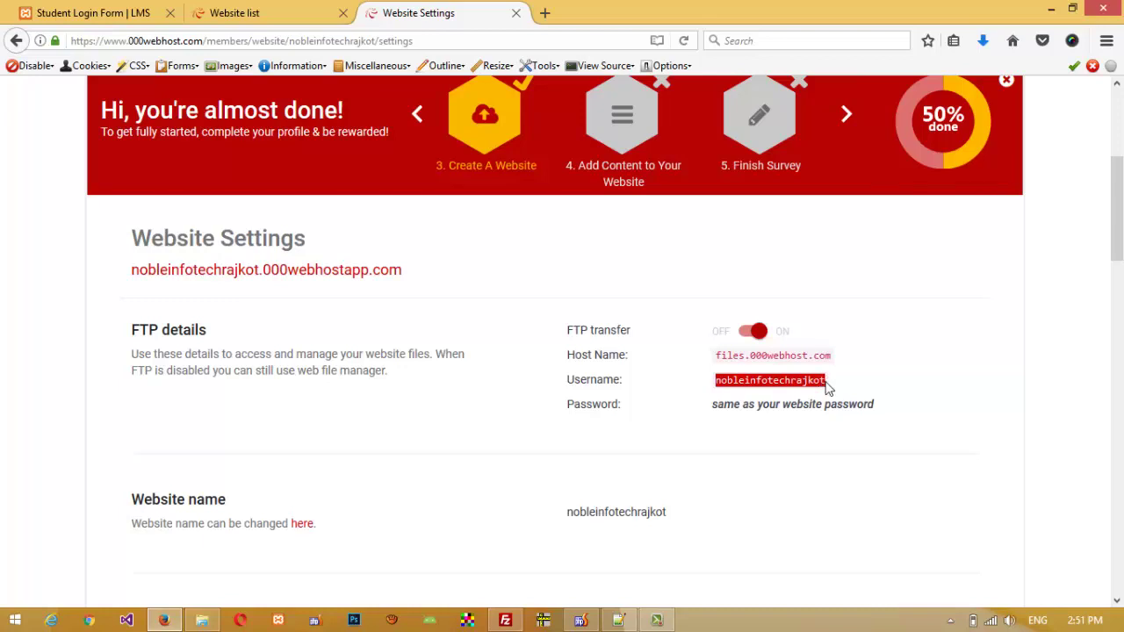
left_click(504, 620)
Quickconnect with the FTP username, password and port 21, accepting the server certificate
left_click(237, 72)
key("ctrl+v")
left_click(371, 74)
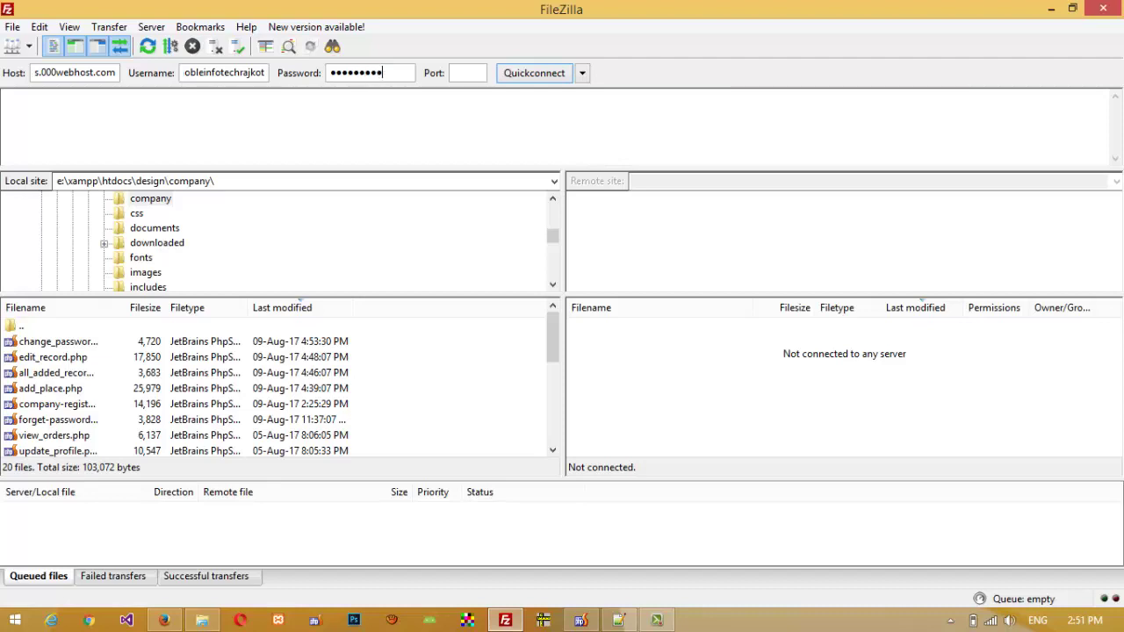
left_click(459, 73)
type("21")
left_click(522, 76)
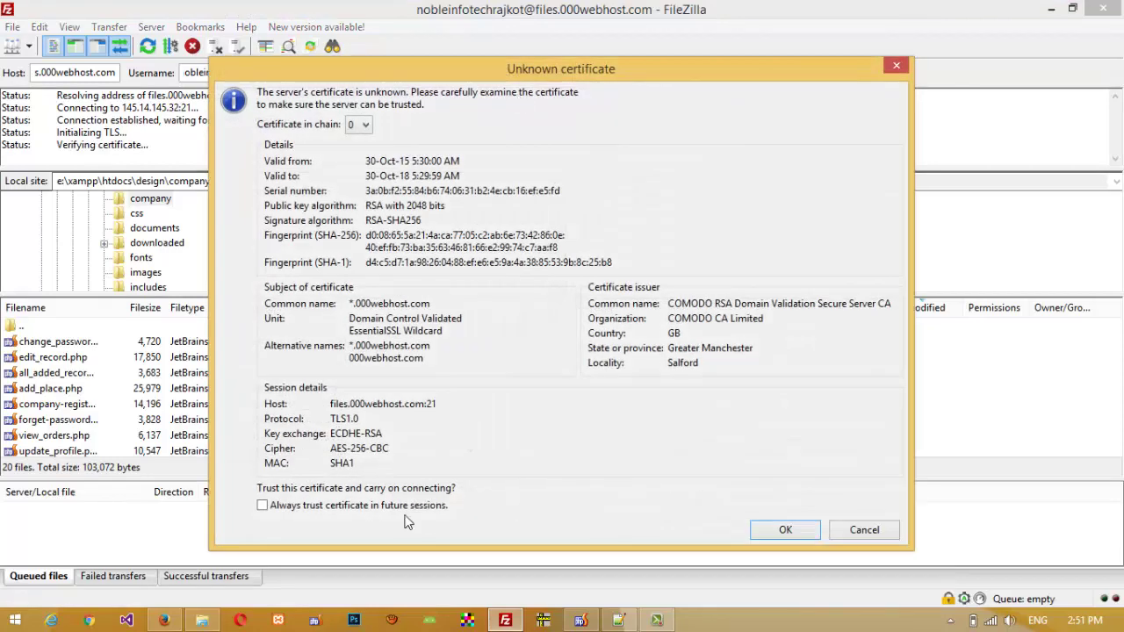
left_click(785, 530)
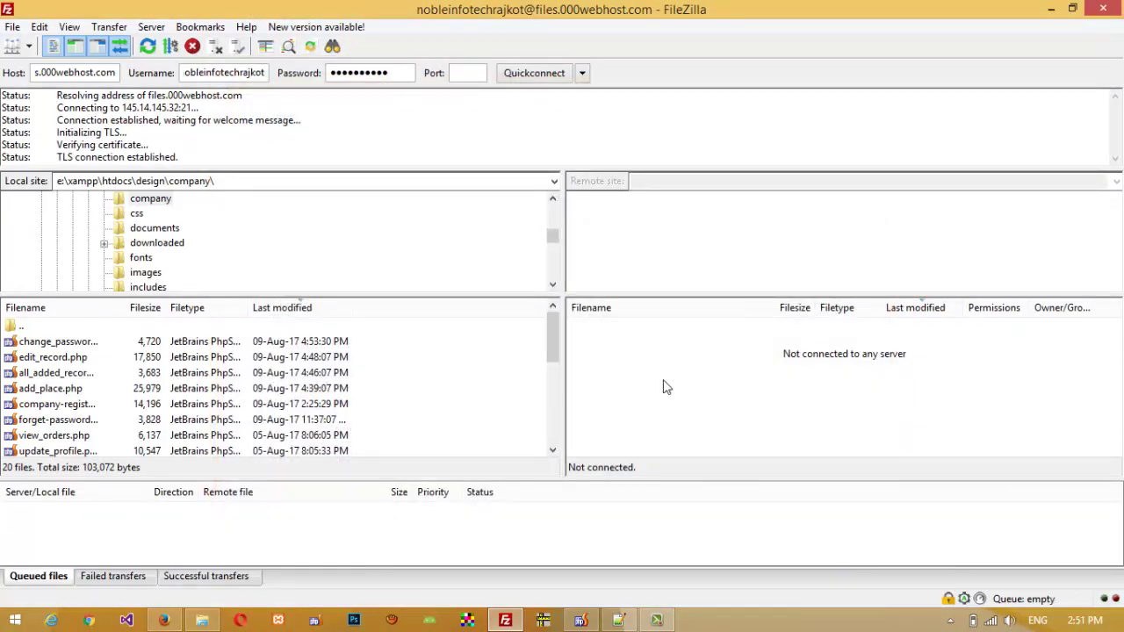
Change FileZilla's local site path to e:\xampp\htdocs\phplms\
left_click(257, 185)
left_click(258, 187)
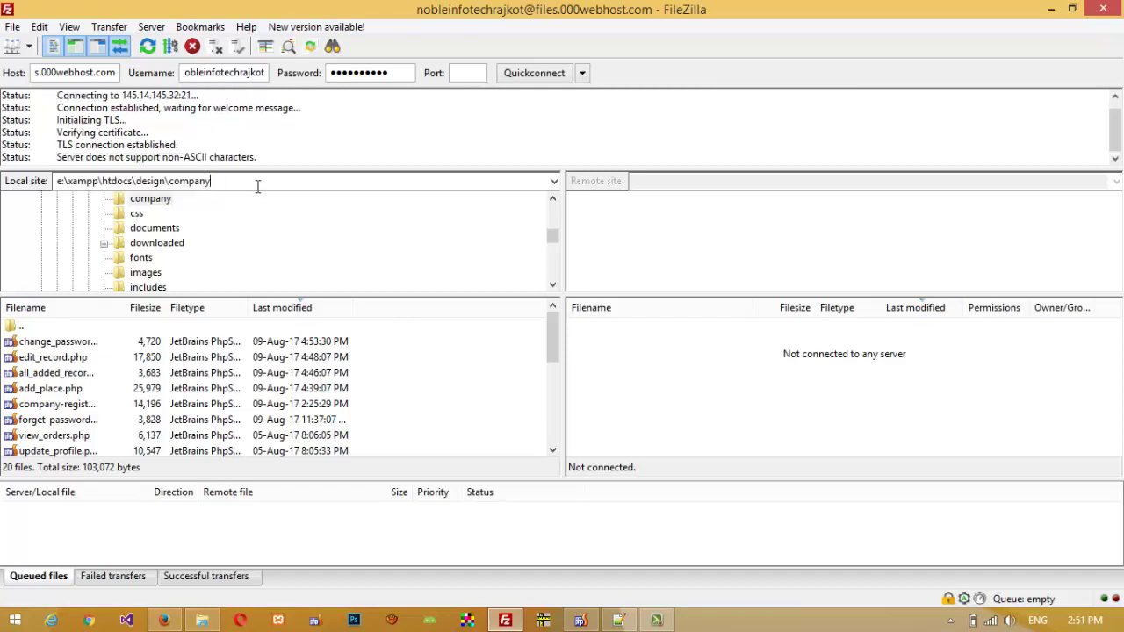
key("BackSpace")
key("BackSpace")
key("BackSpace")
key("BackSpace")
key("BackSpace")
key("BackSpace")
key("BackSpace")
key("BackSpace")
key("BackSpace")
key("BackSpace")
key("BackSpace")
key("BackSpace")
key("BackSpace")
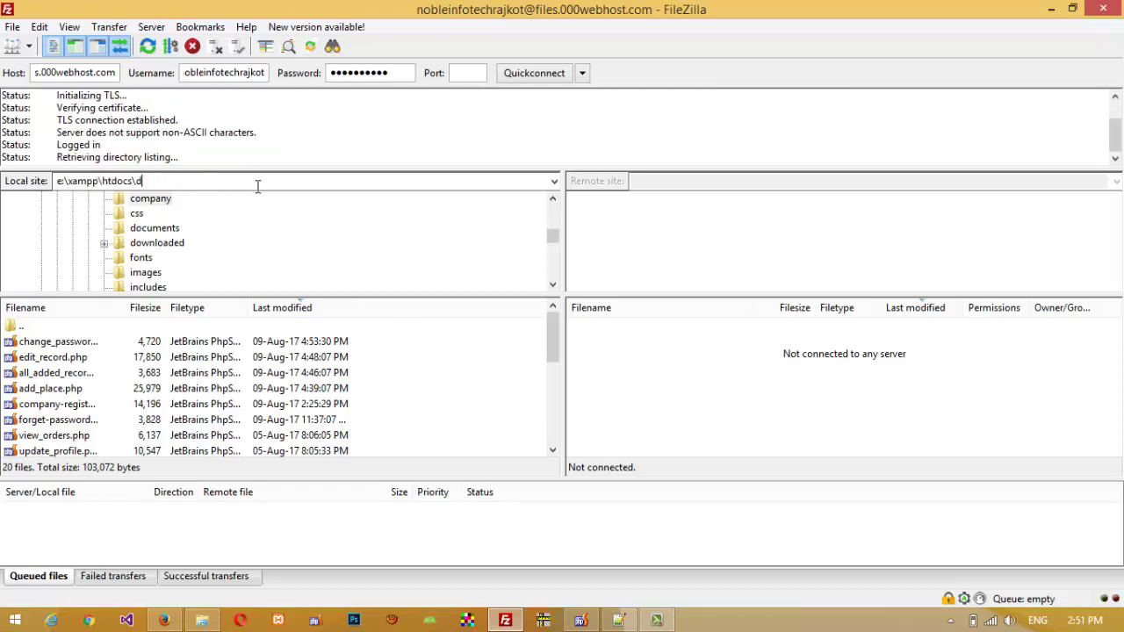
key("BackSpace")
key("BackSpace")
type("phplms\\")
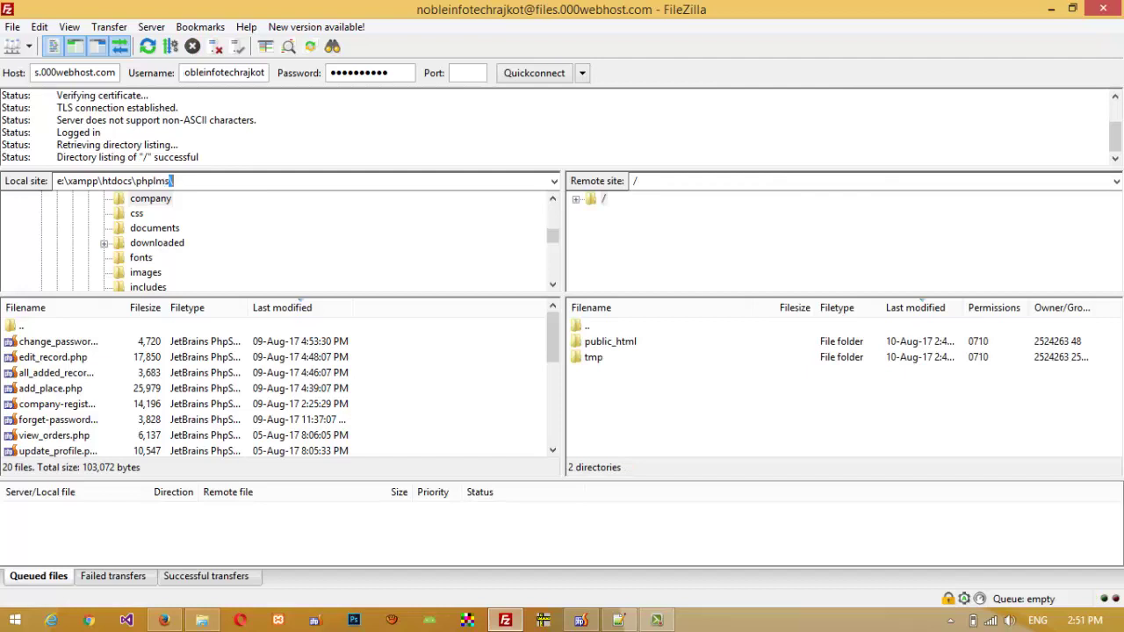
key("Return")
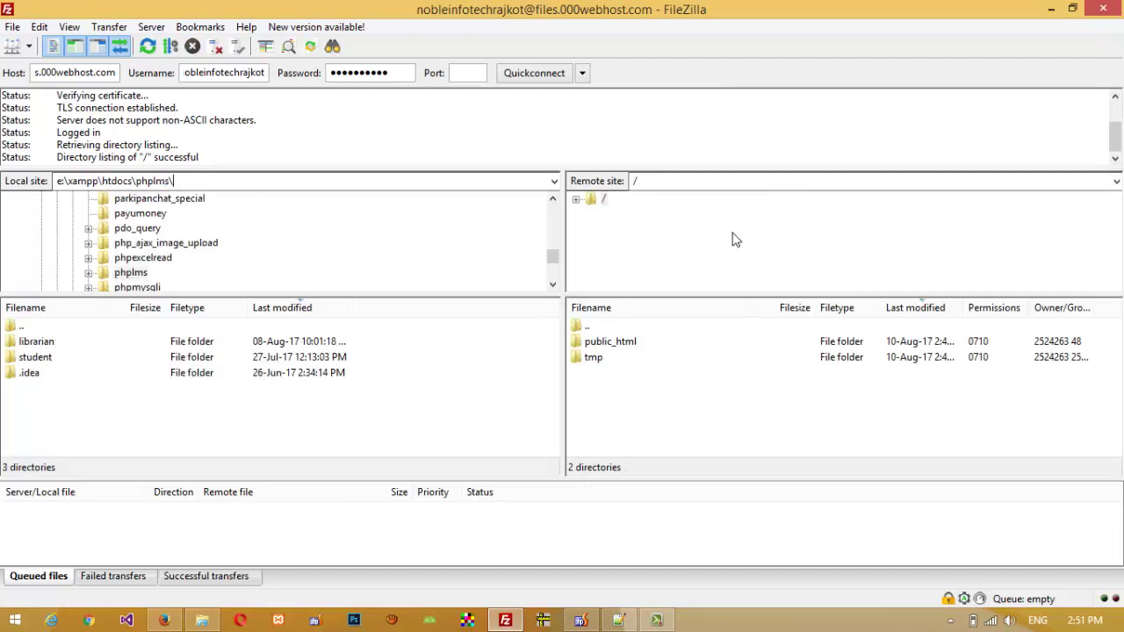
Upload the local librarian and student folders into the remote public_html folder
left_click(595, 342)
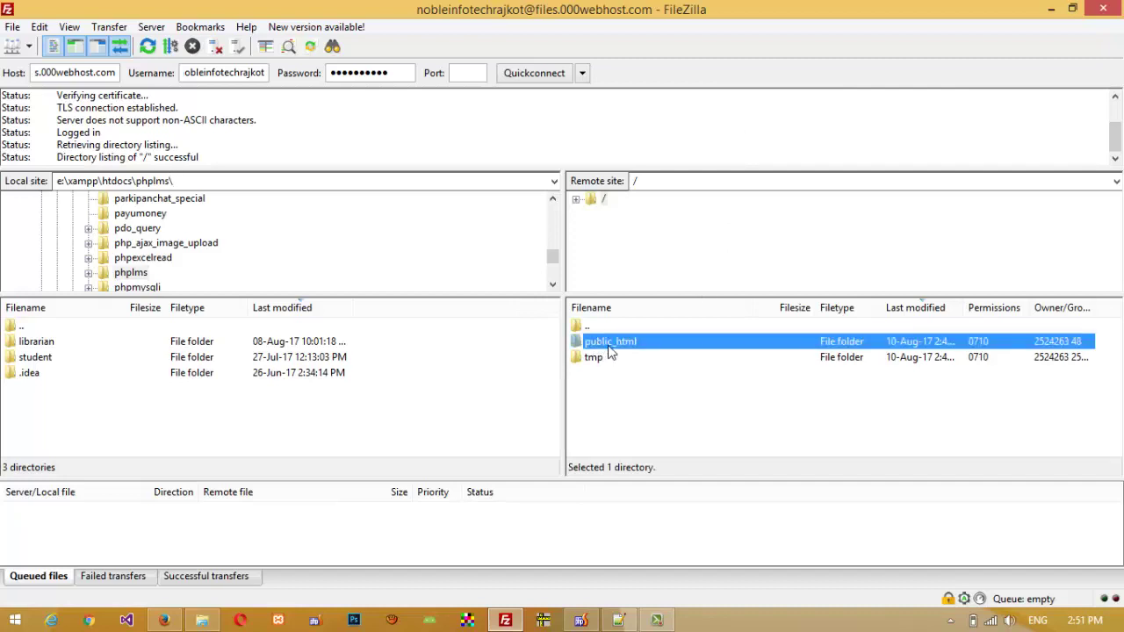
double_click(609, 350)
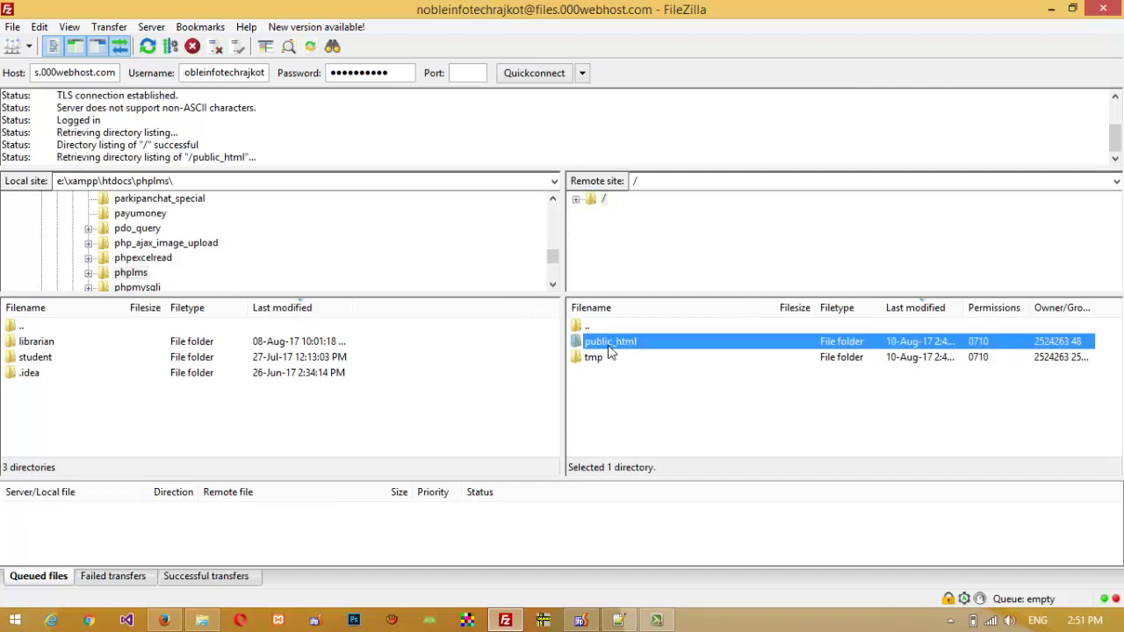
left_click(612, 349)
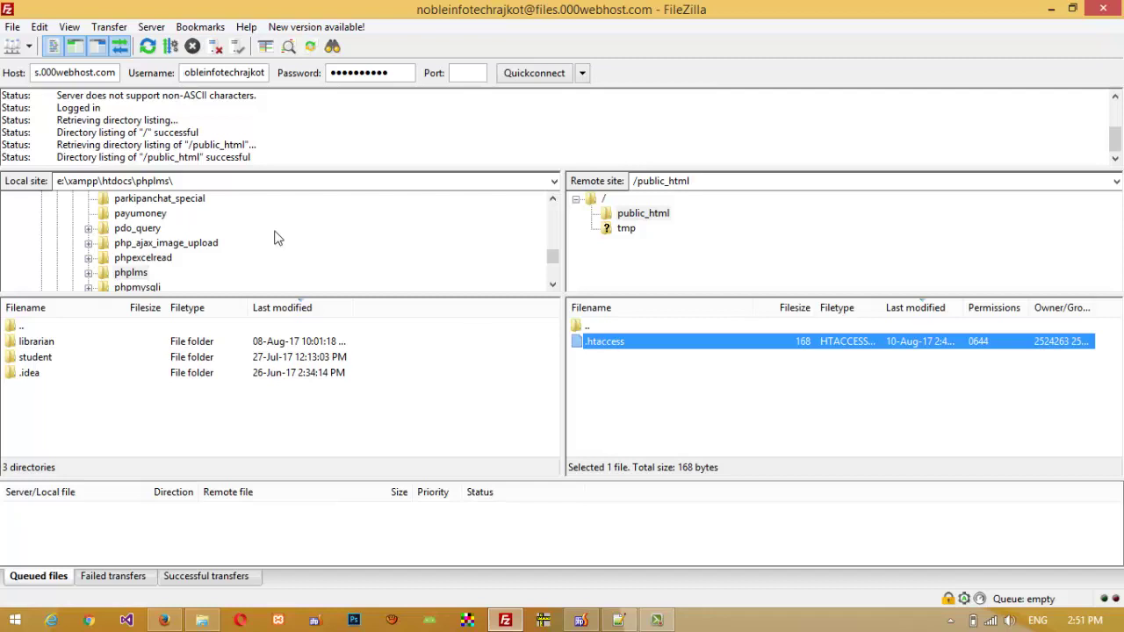
double_click(188, 181)
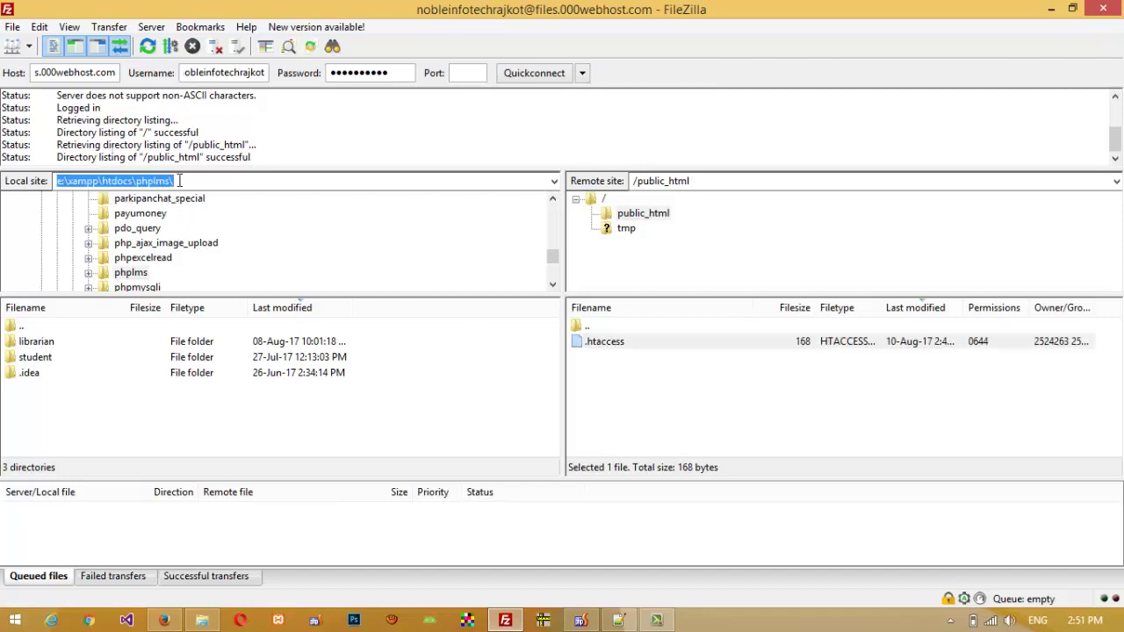
left_click(32, 344)
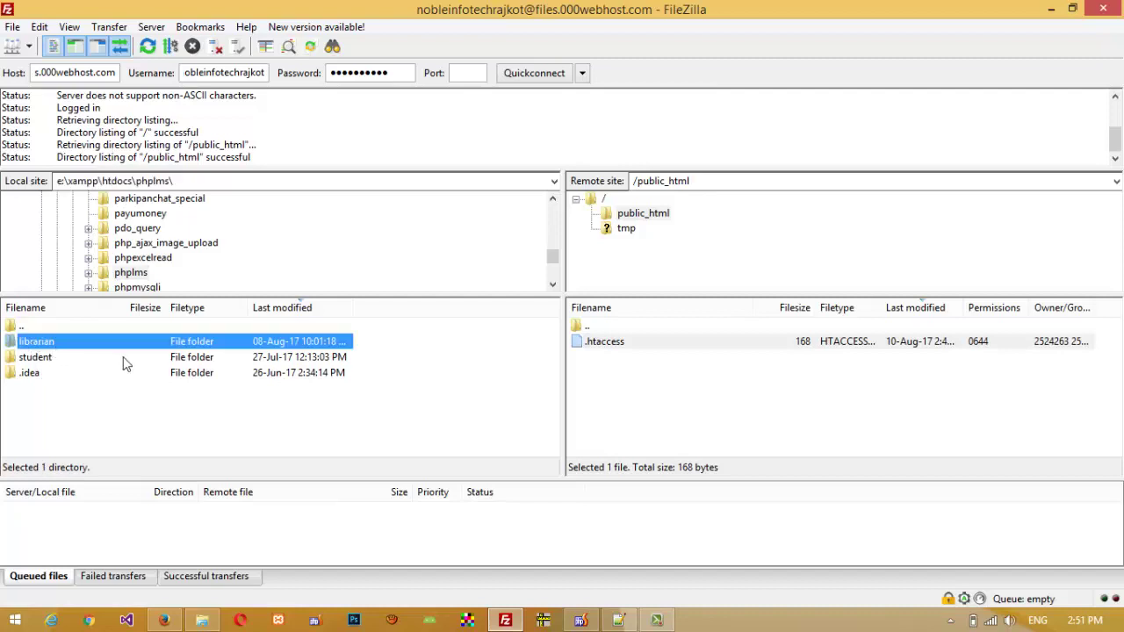
left_click(126, 360, "ctrl")
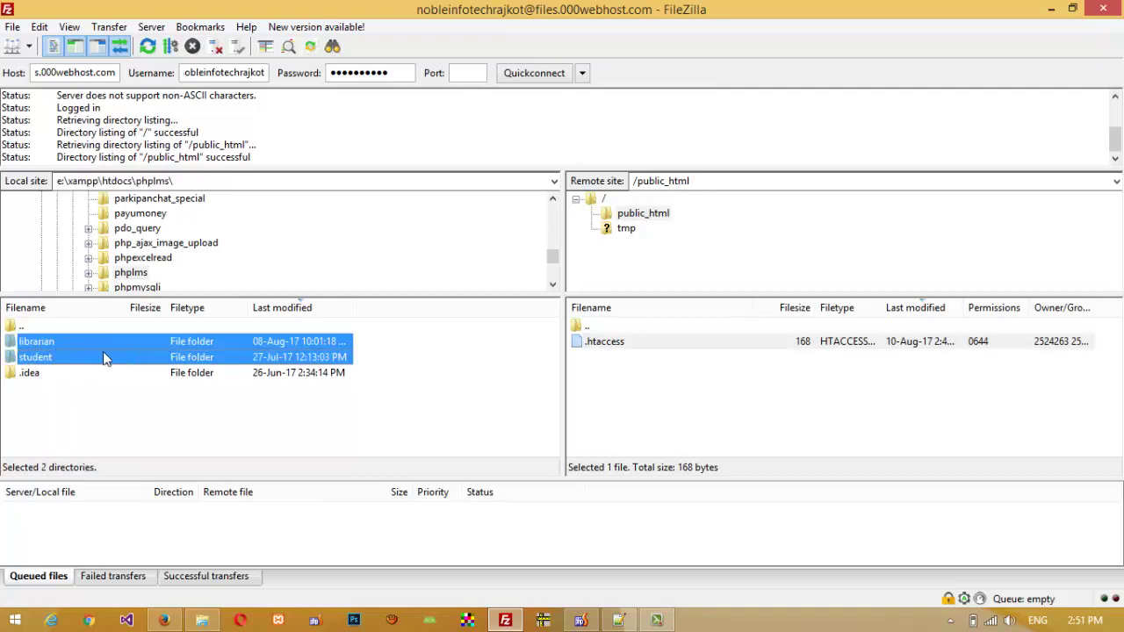
right_click(35, 347)
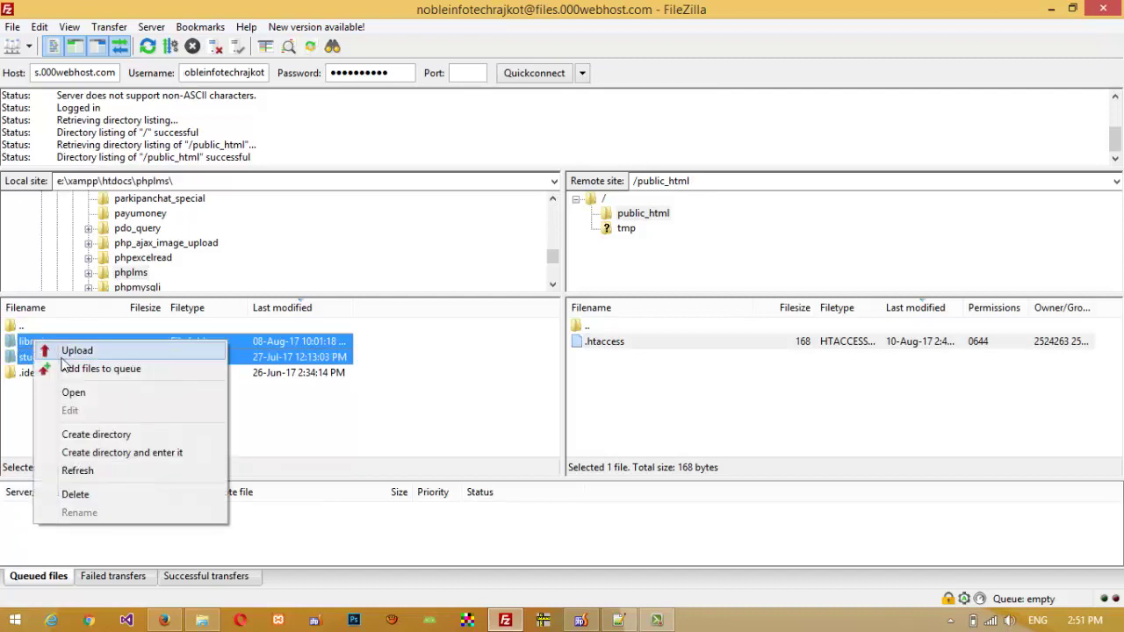
left_click(77, 351)
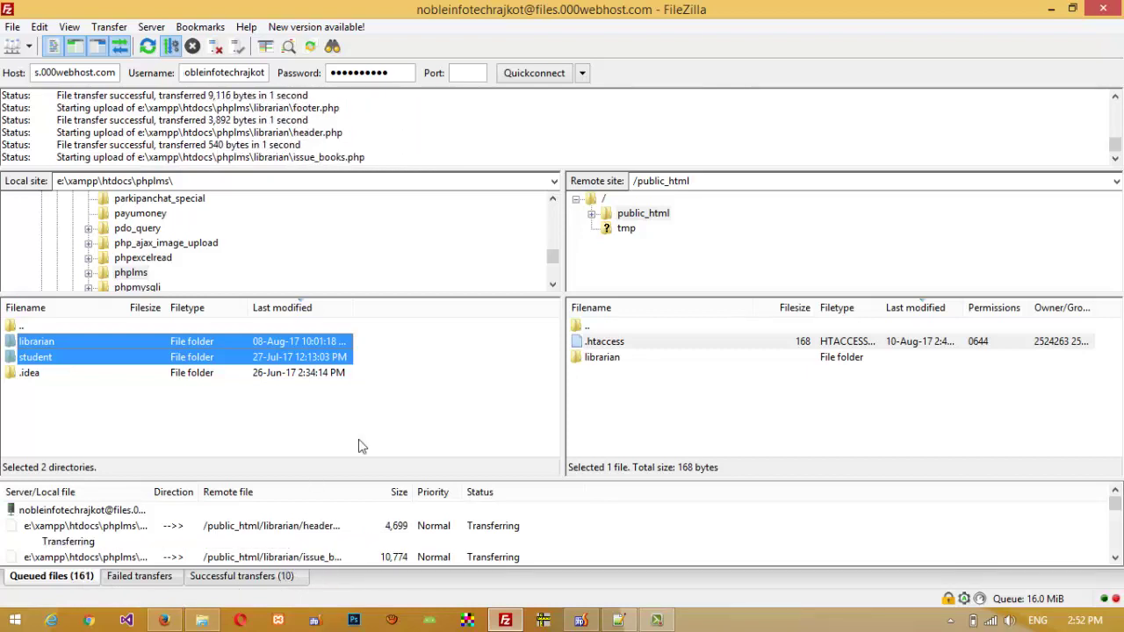
left_click(176, 621)
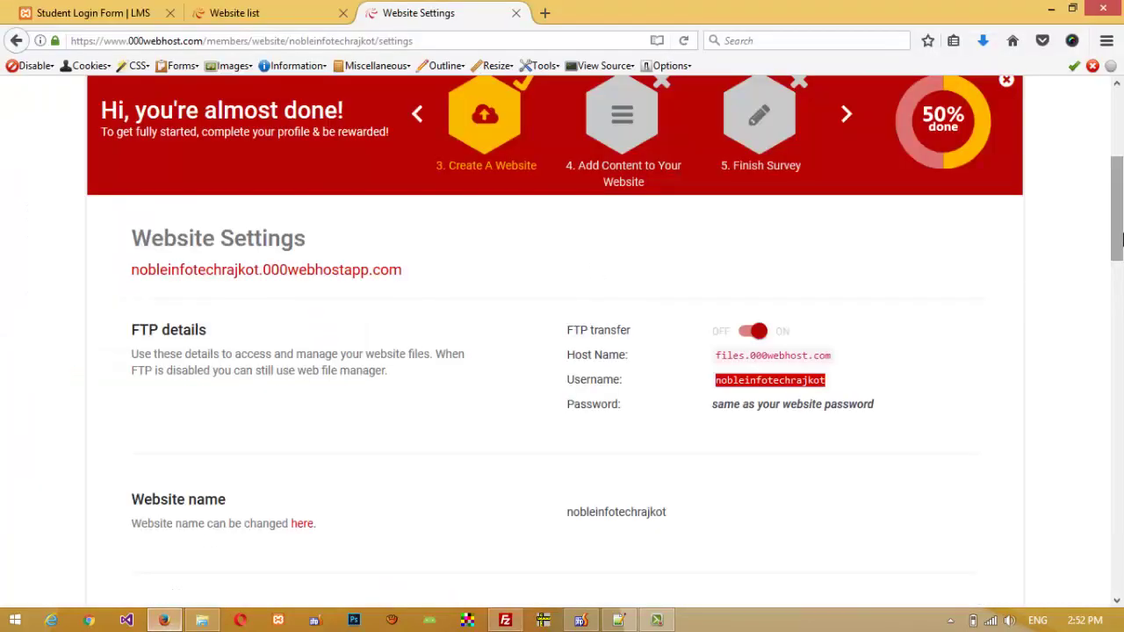
Go to Manage Databases and bring up the empty Create new database form
scroll(1122, 238, "up", 5)
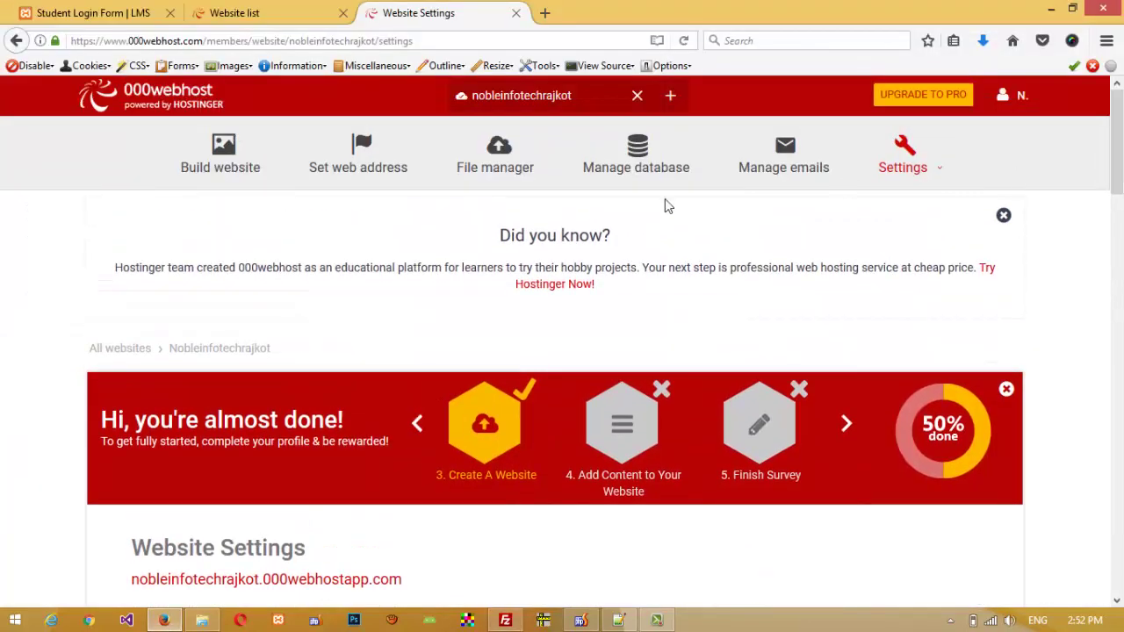
left_click(646, 156)
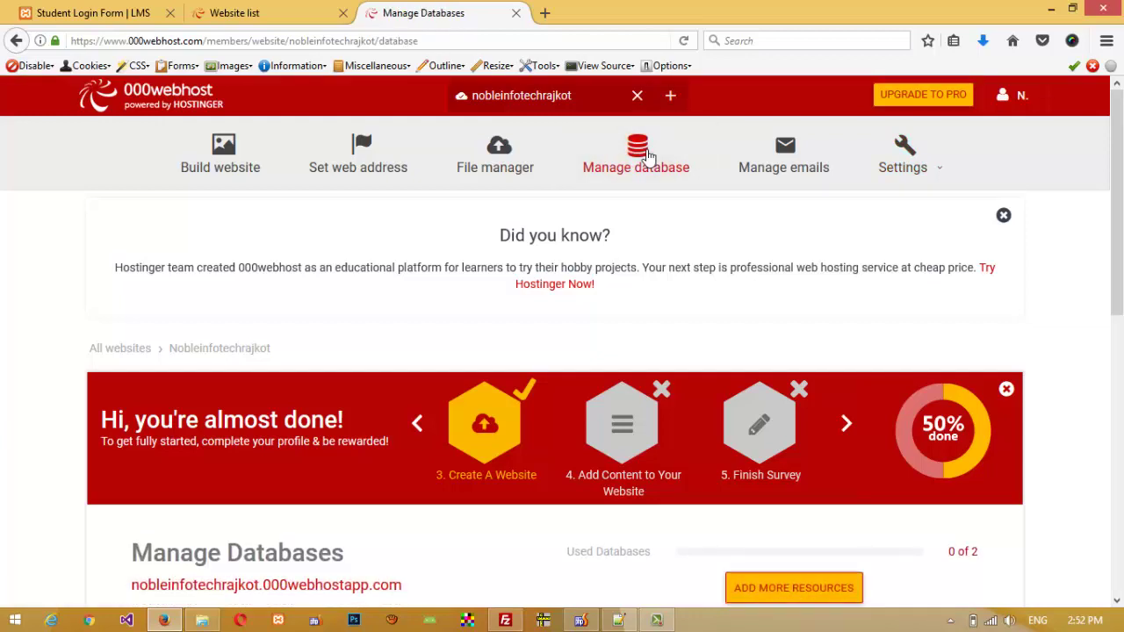
left_click_drag(1121, 197, 1122, 373)
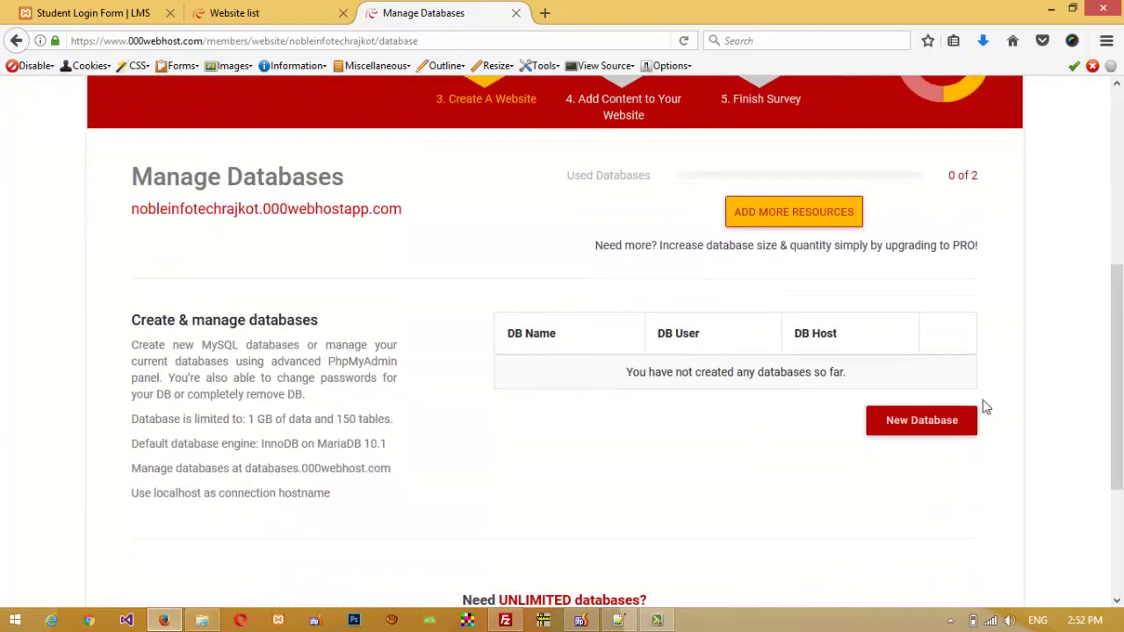
left_click(925, 425)
Fill the new database form with name phplms, a database username and a password
left_click(531, 186)
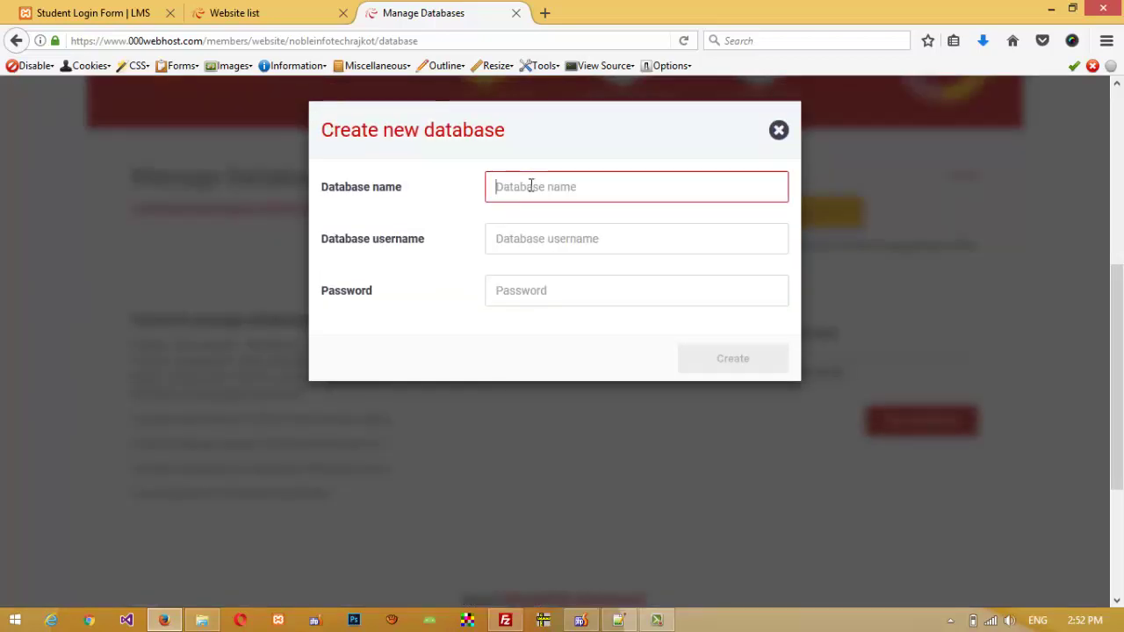
type("phplms")
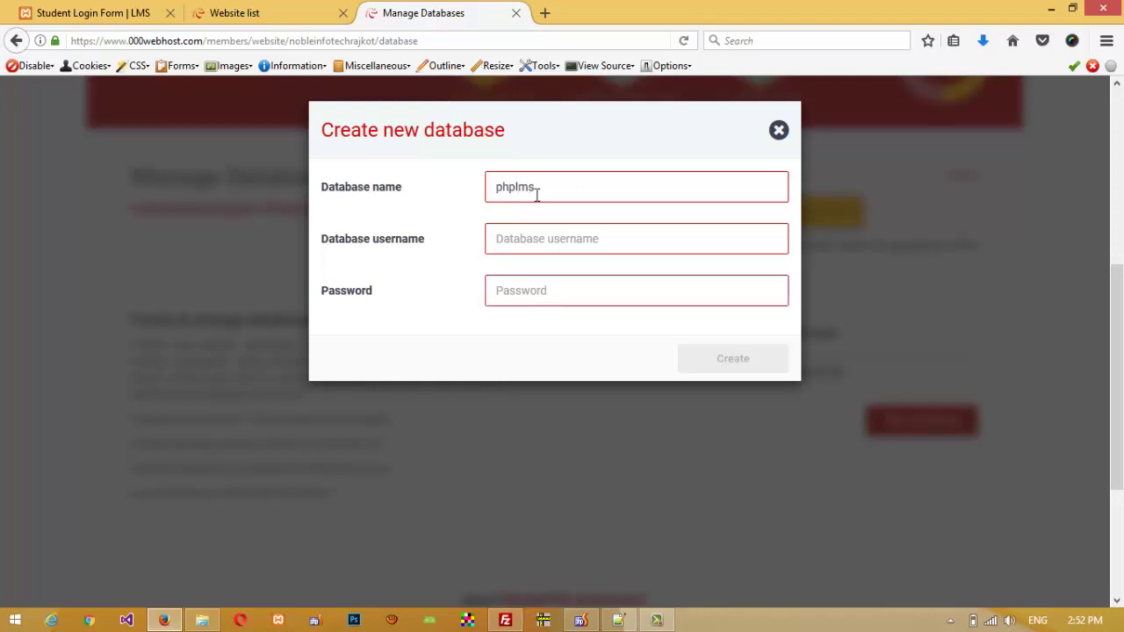
left_click(540, 246)
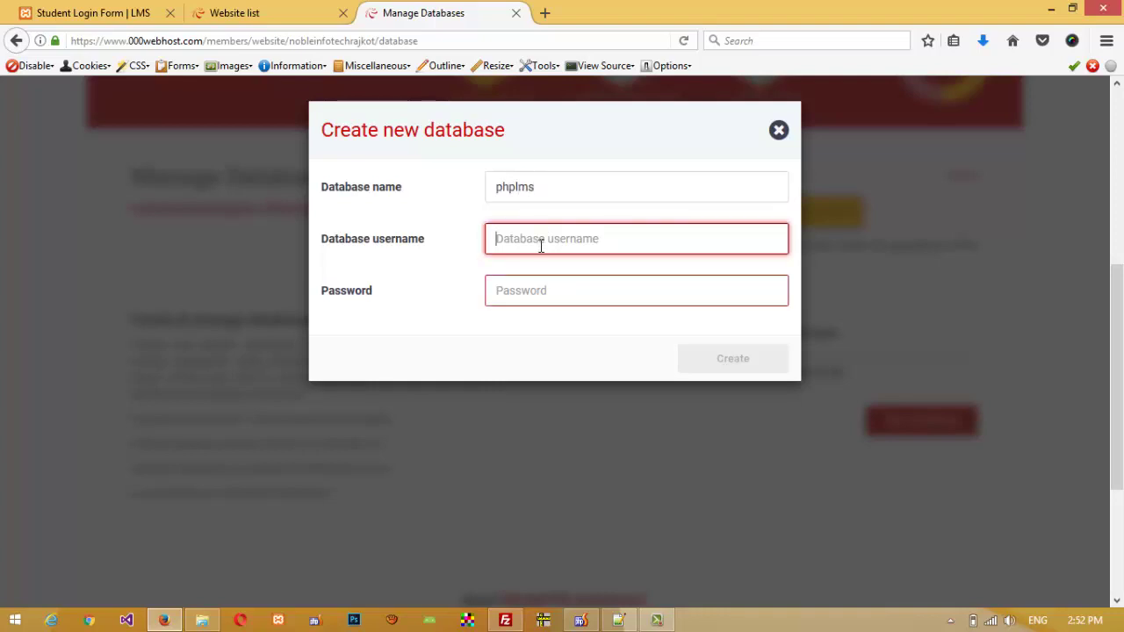
type("amit")
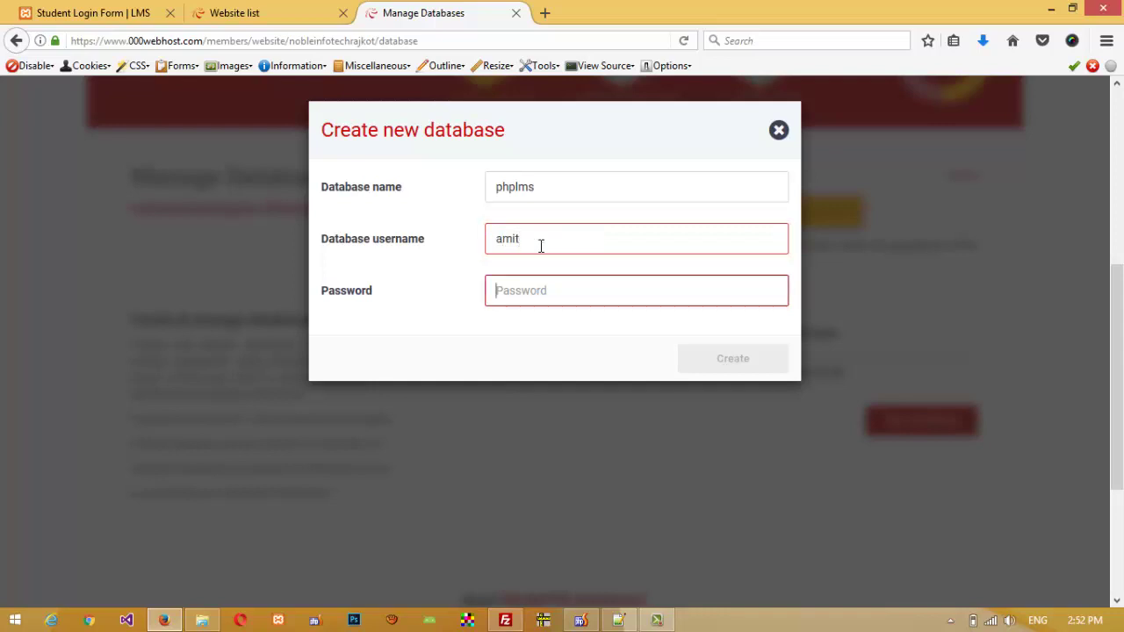
key("Tab")
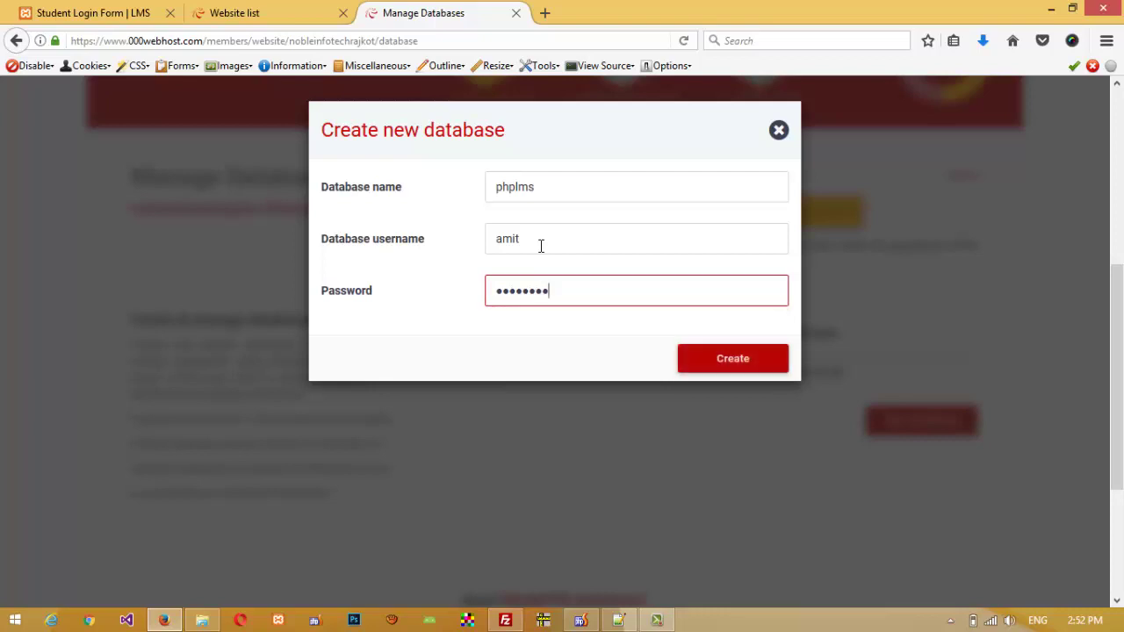
key("super+r")
Launch Notepad and note dbname:phplms with the database username on the next line
type("n")
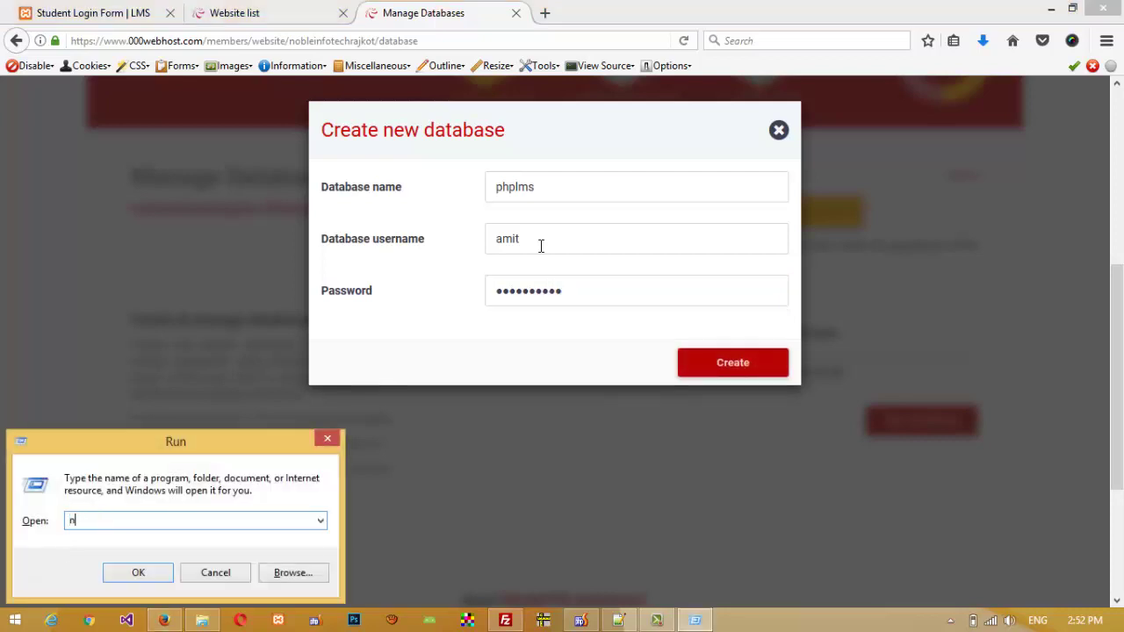
type("otepad")
key("Return")
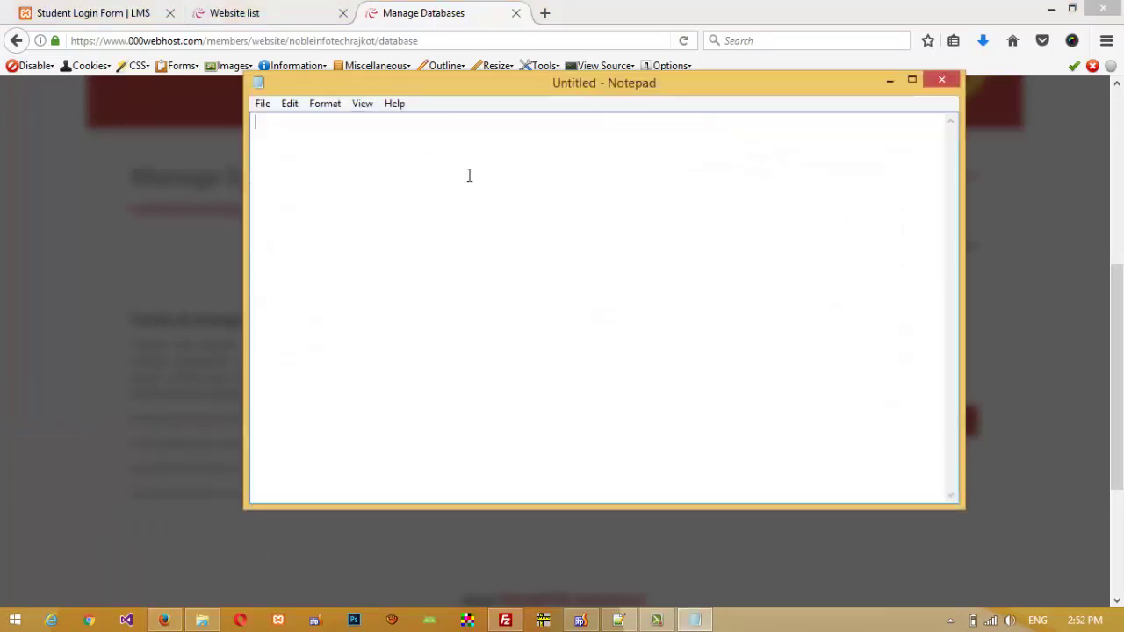
left_click_drag(388, 83, 802, 235)
type("phplms")
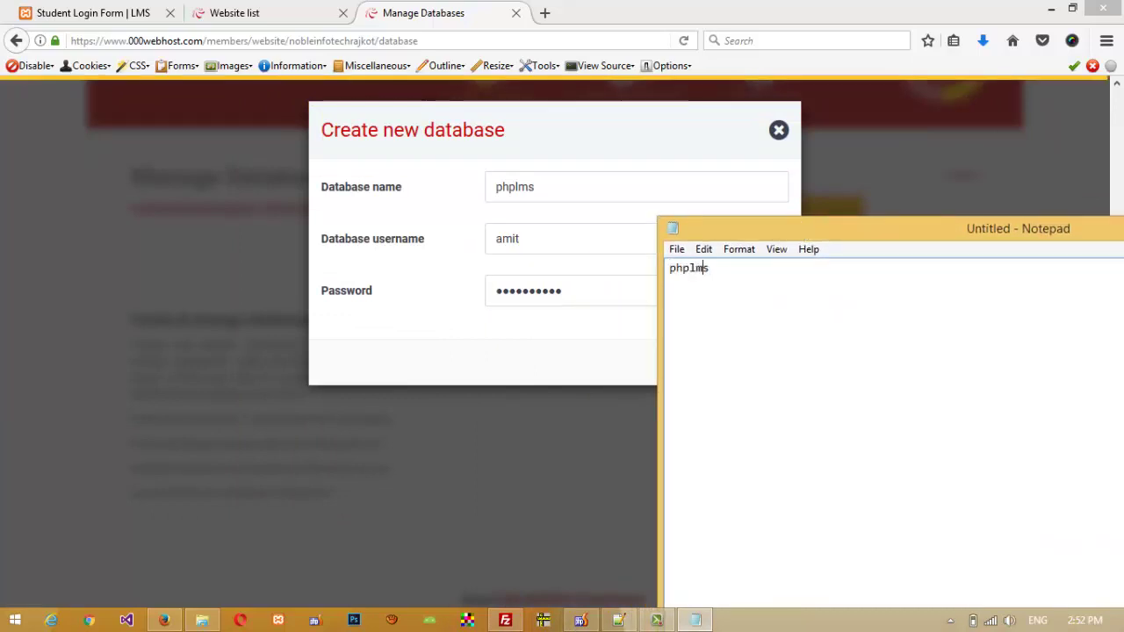
left_click(670, 268)
type("dbname:")
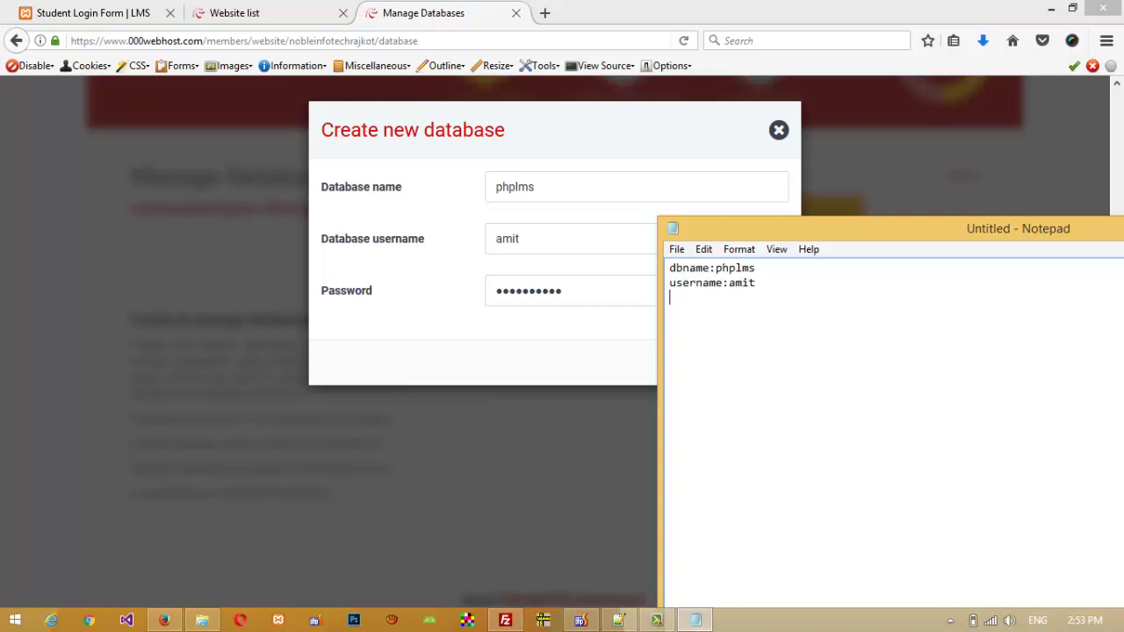
type("wd")
left_click_drag(852, 234, 454, 204)
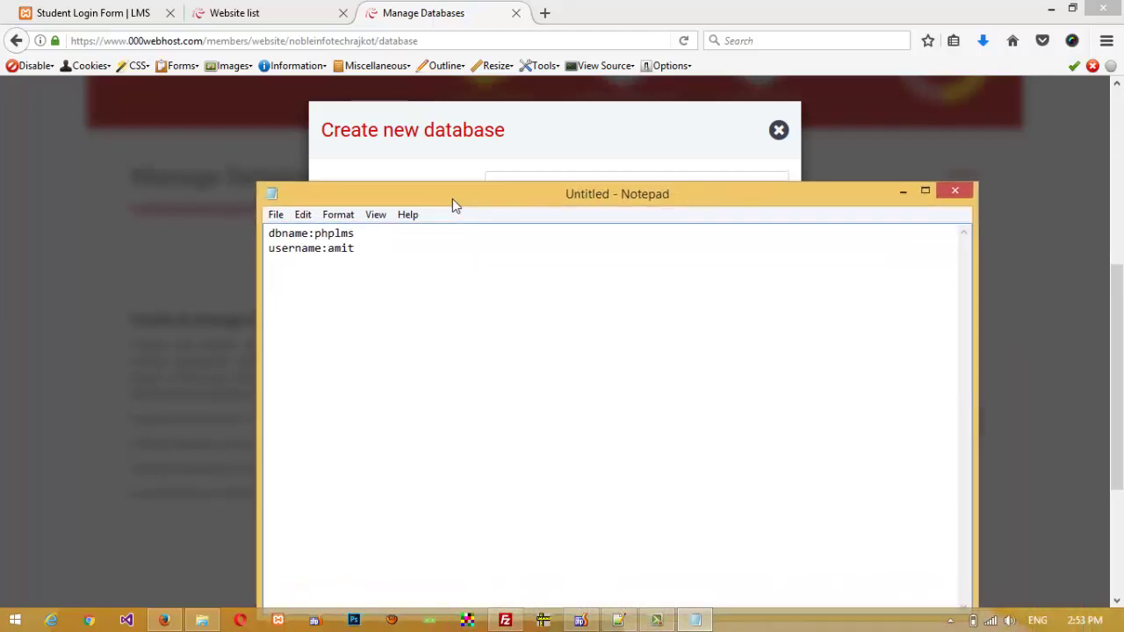
Create the phplms database, declining Firefox's save-login prompt, and check the FileZilla upload
left_click(902, 190)
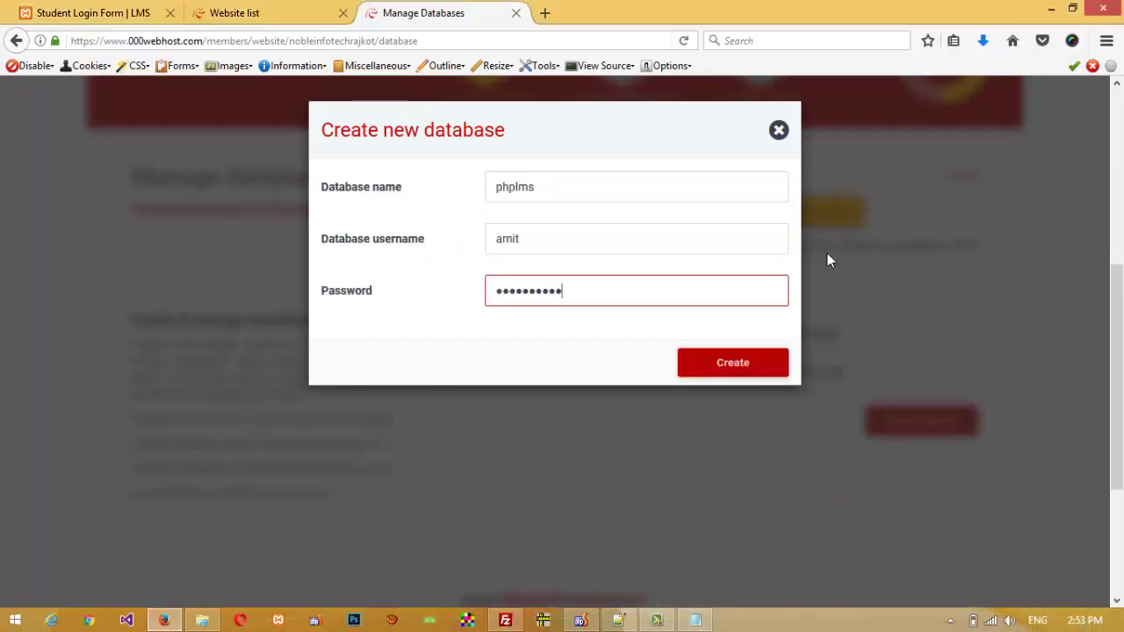
left_click(706, 370)
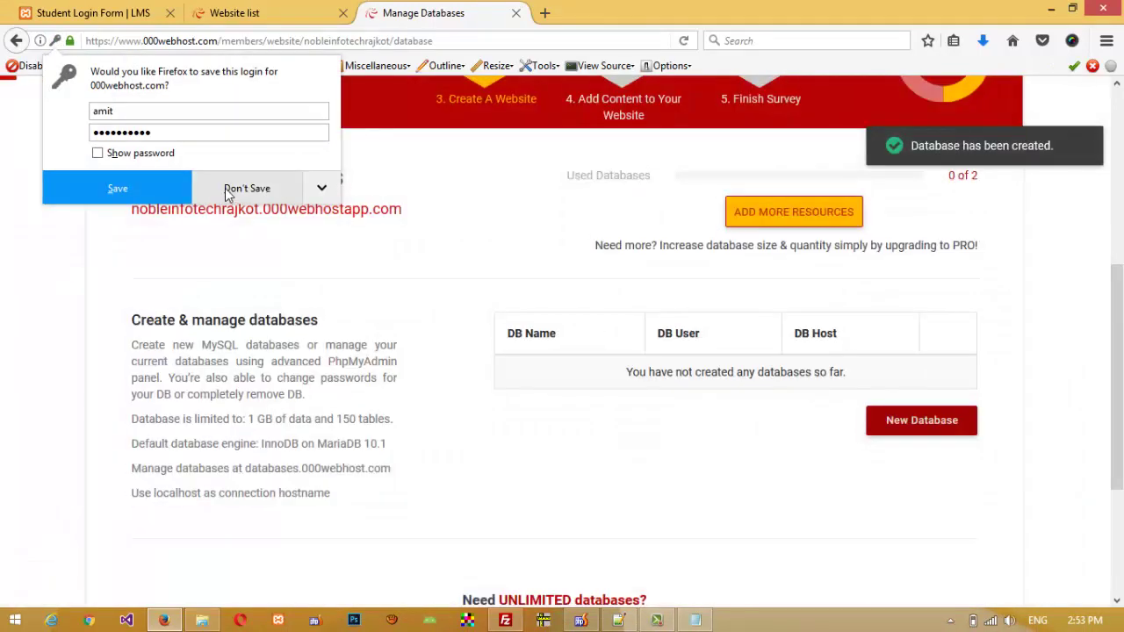
left_click(226, 190)
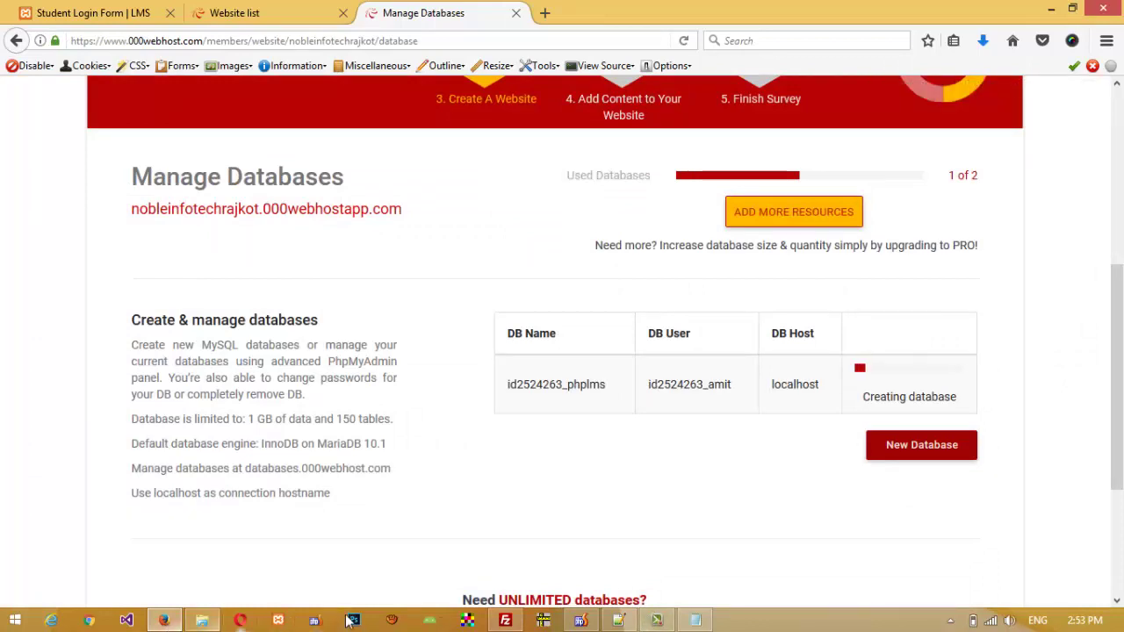
left_click(505, 621)
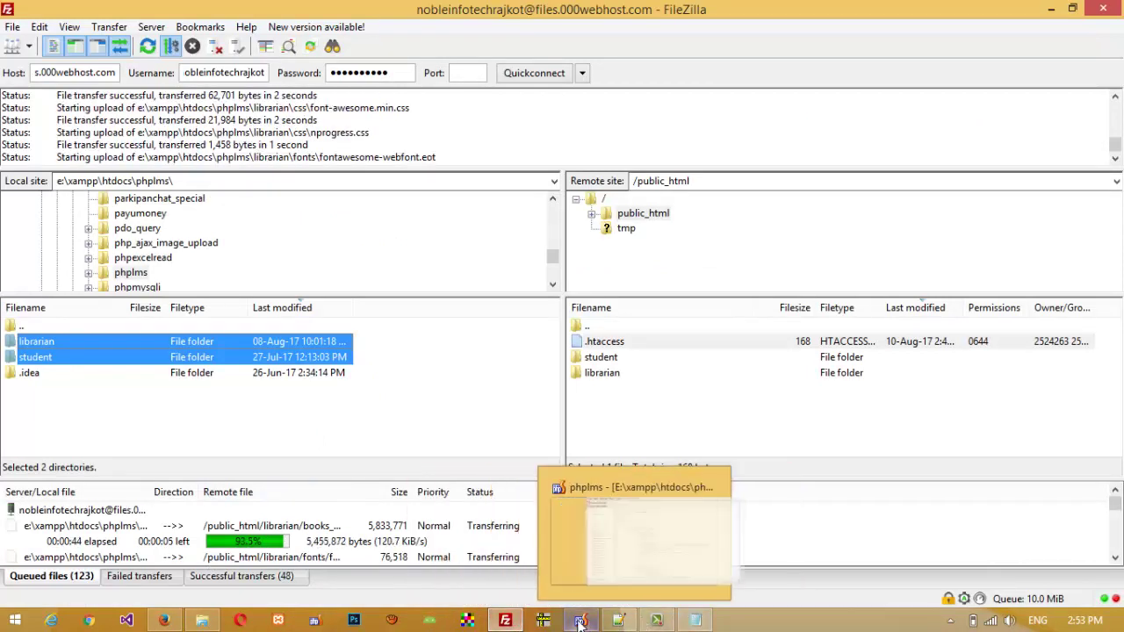
left_click(165, 621)
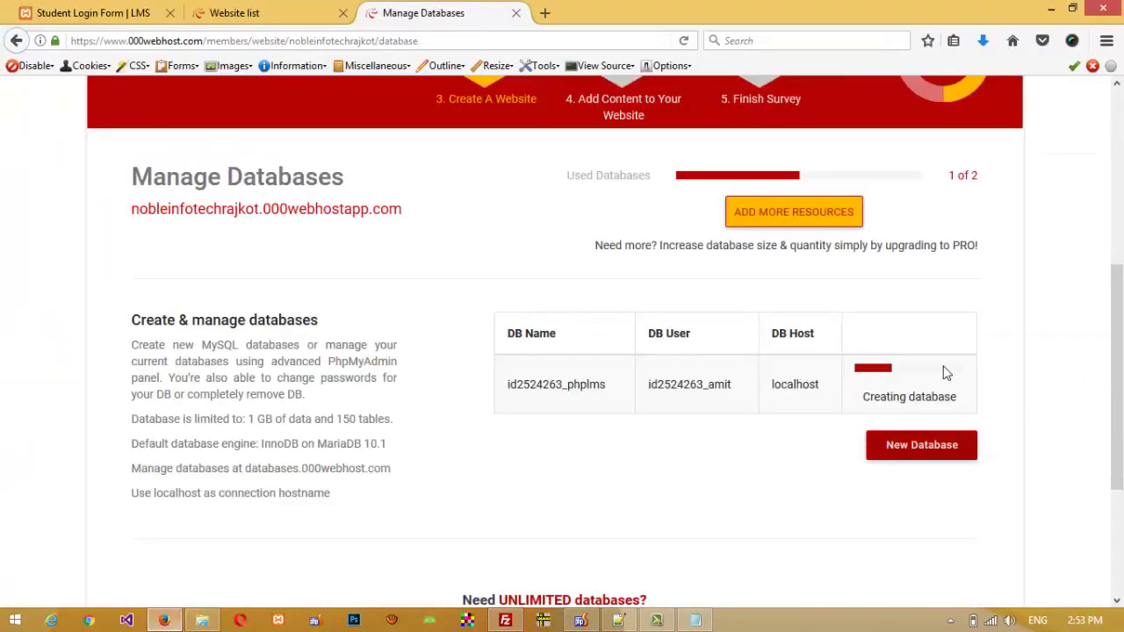
Replace phplms in the note with the full name id2524263_phplms copied from the list
left_click_drag(568, 392, 599, 390)
left_click(588, 355)
left_click_drag(508, 384, 616, 388)
key("ctrl+c")
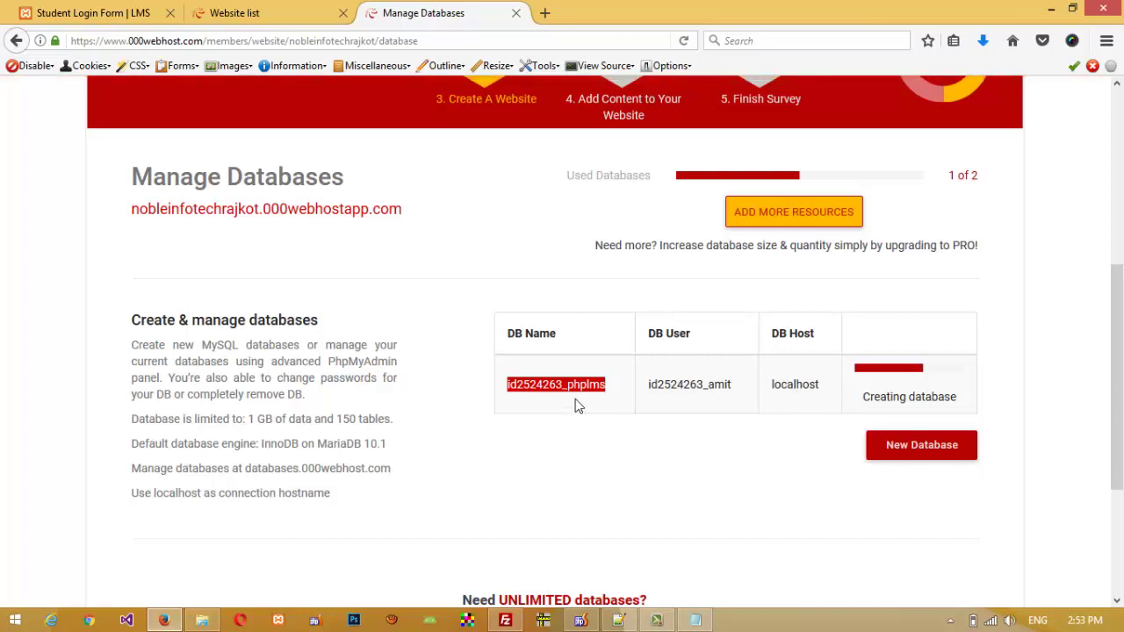
left_click(695, 620)
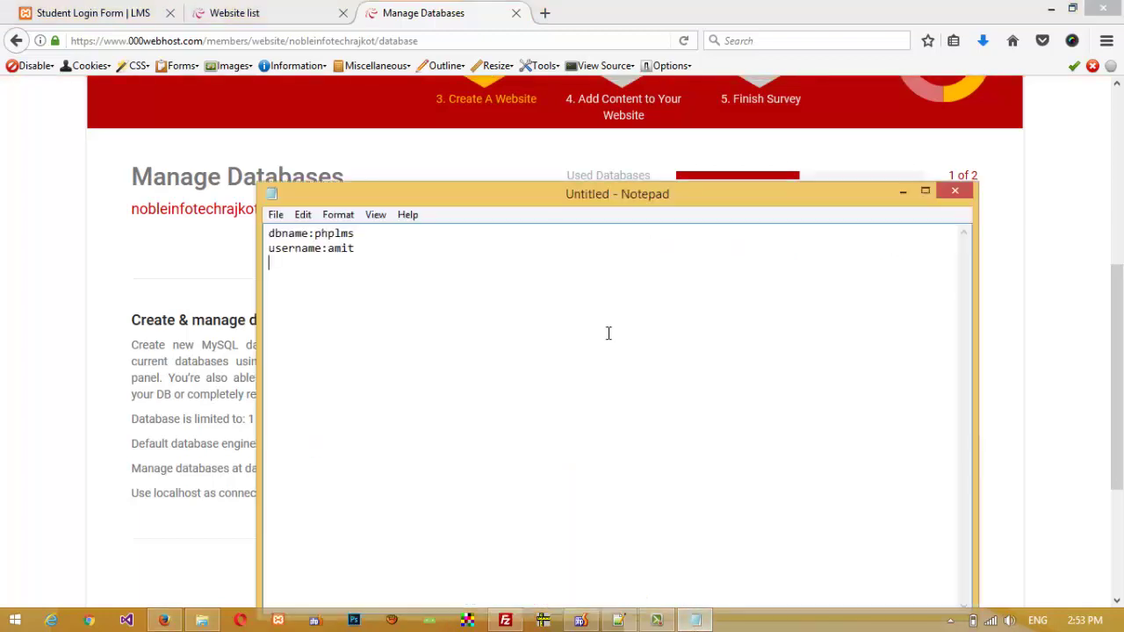
left_click_drag(315, 234, 358, 233)
key("ctrl+v")
Replace the short username in the note with the full database username from the list
left_click(23, 281)
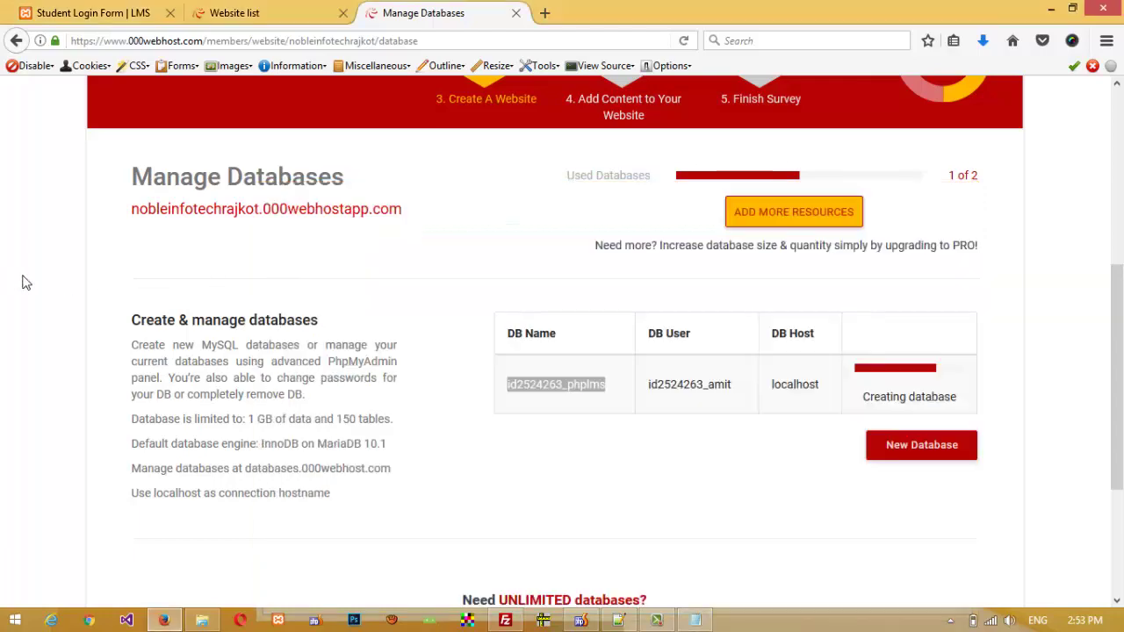
left_click_drag(649, 389, 738, 387)
key("ctrl+c")
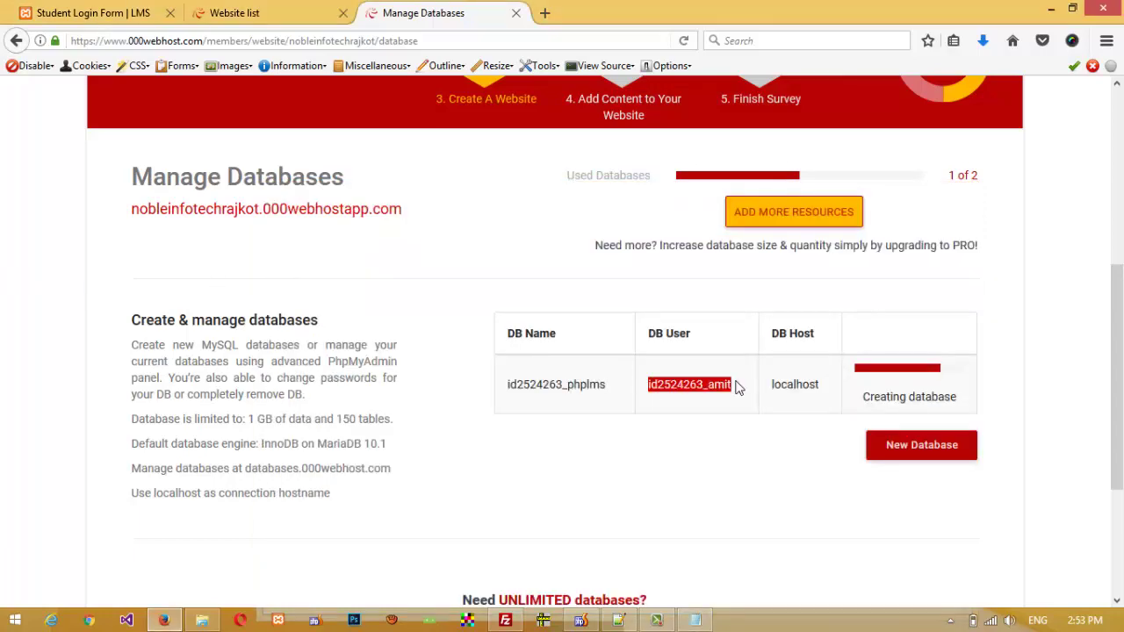
left_click(695, 620)
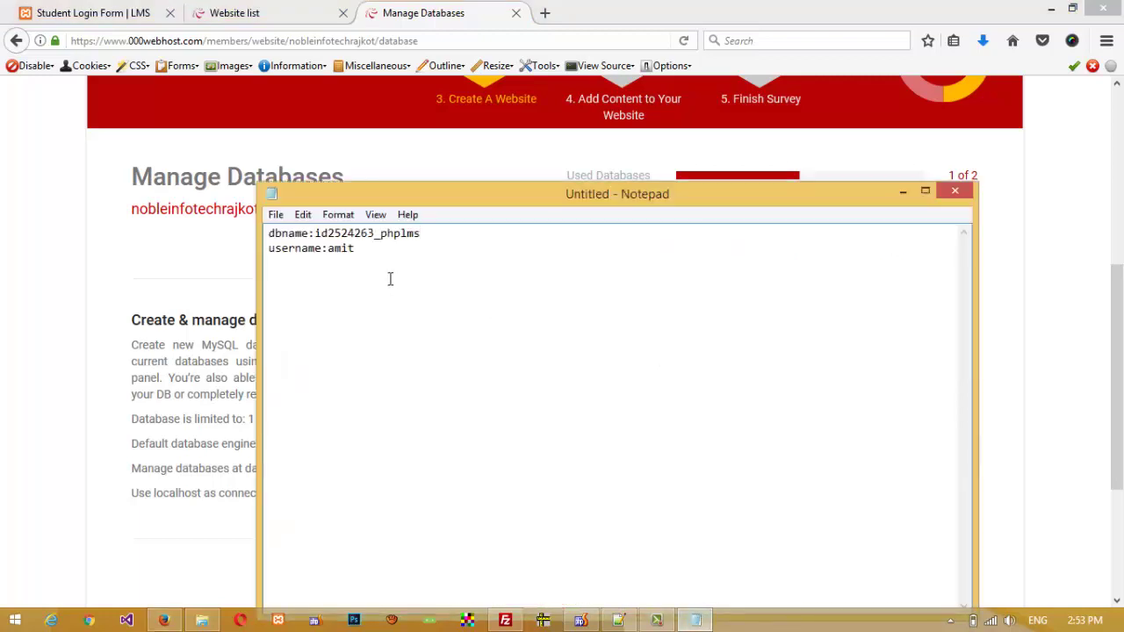
left_click_drag(340, 248, 355, 249)
key("ctrl+v")
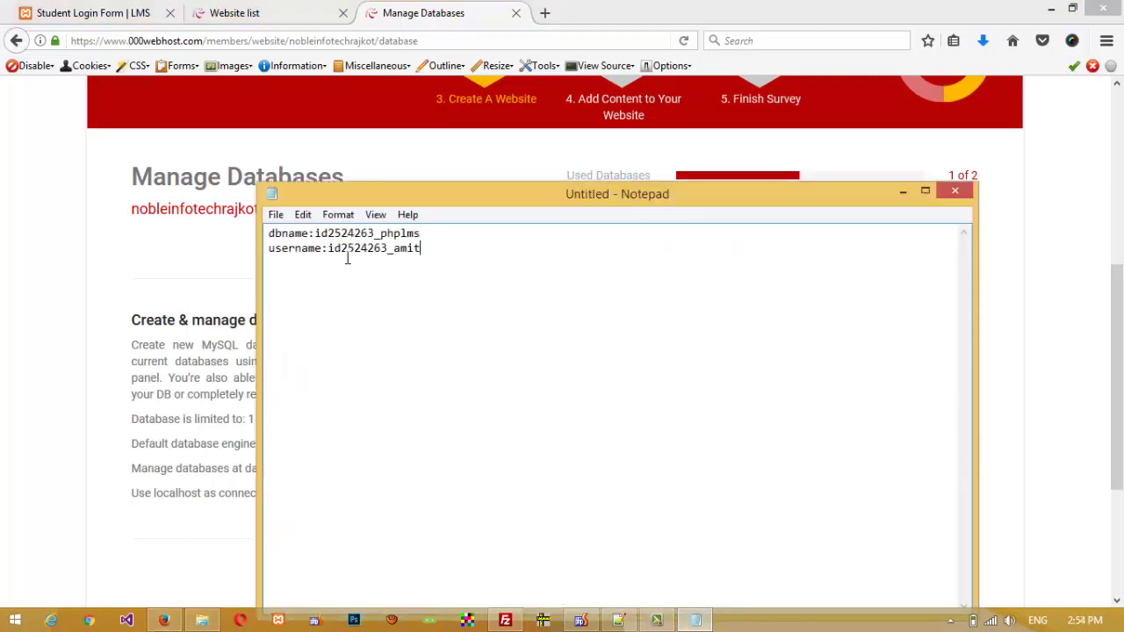
left_click(46, 271)
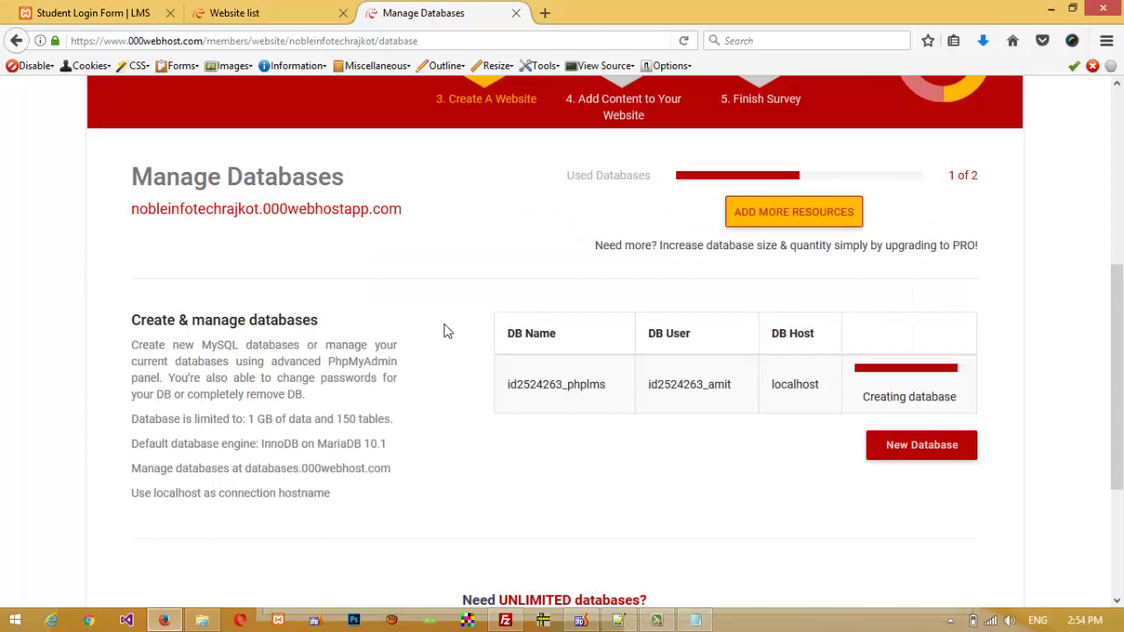
Check FileZilla, then open phpMyAdmin for id2524263_phplms from its Manage menu
left_click(505, 620)
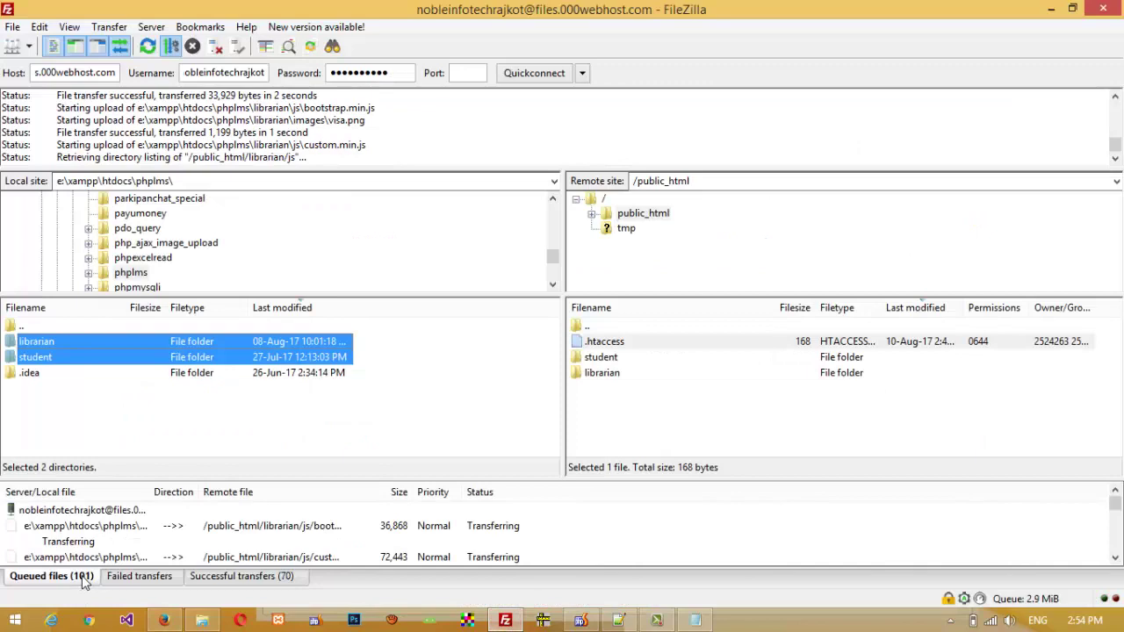
left_click(506, 622)
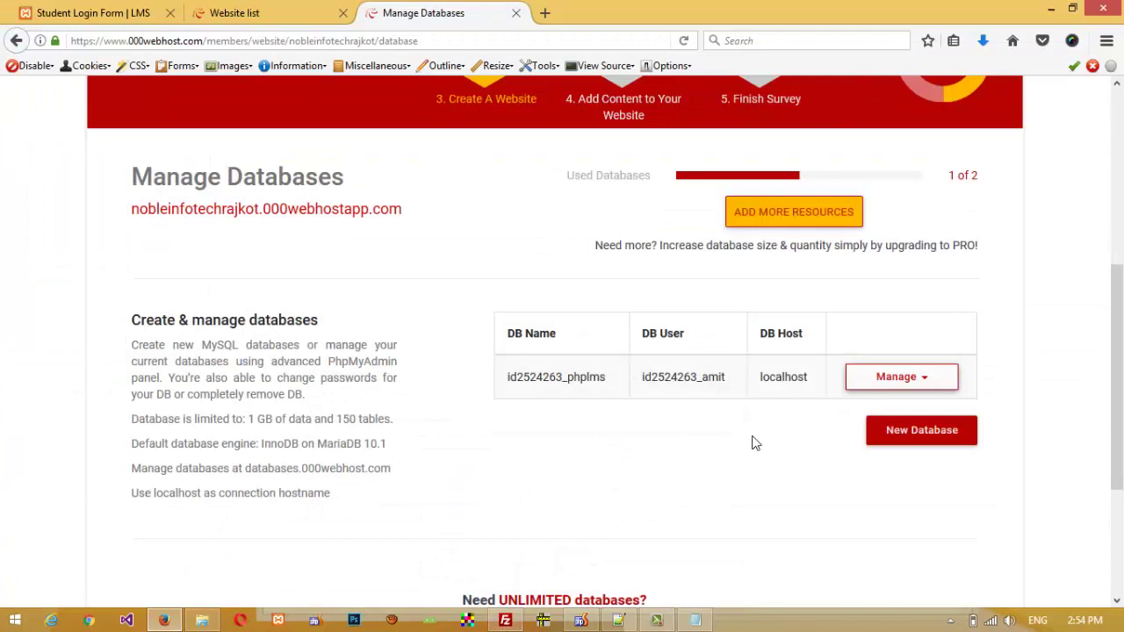
left_click(898, 379)
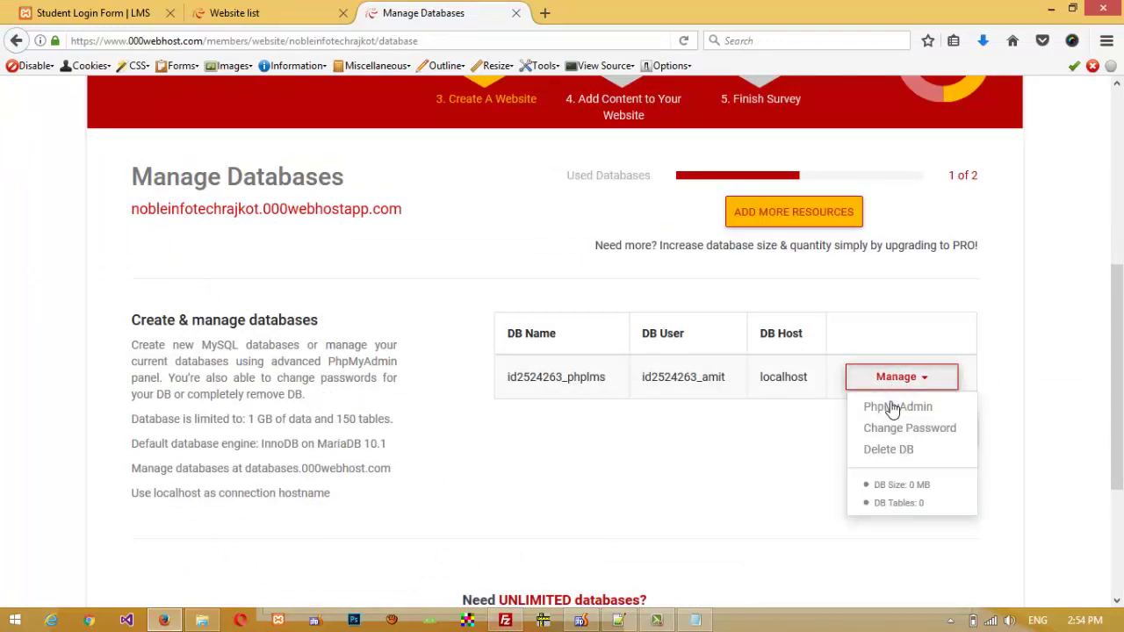
left_click(891, 408)
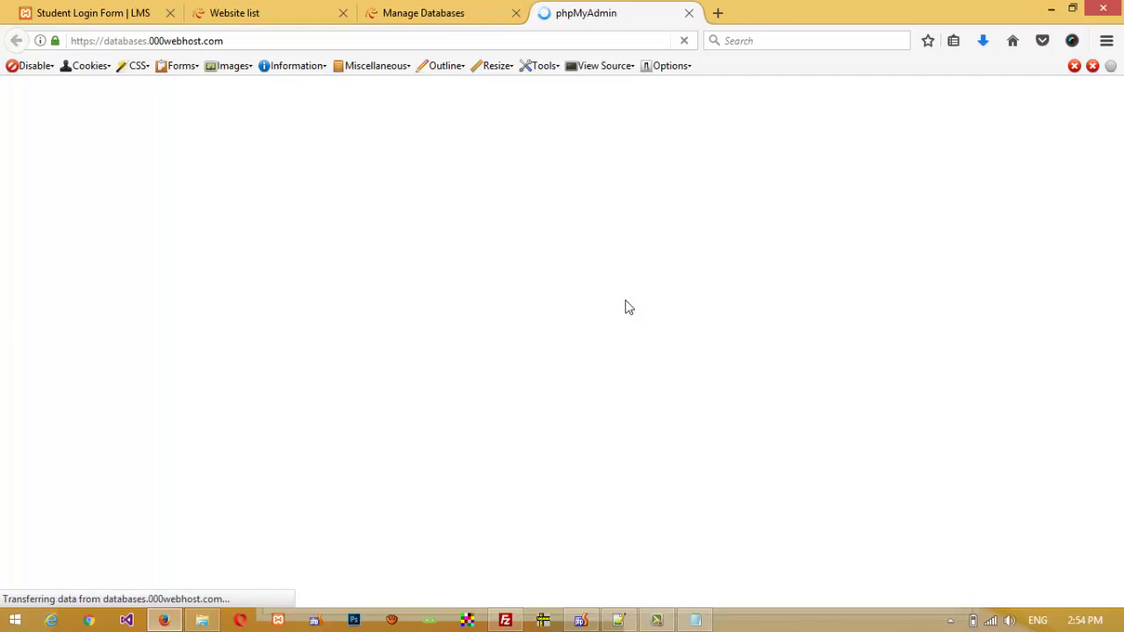
Close the login tab and reopen phpMyAdmin from the database's Manage menu
left_click(689, 14)
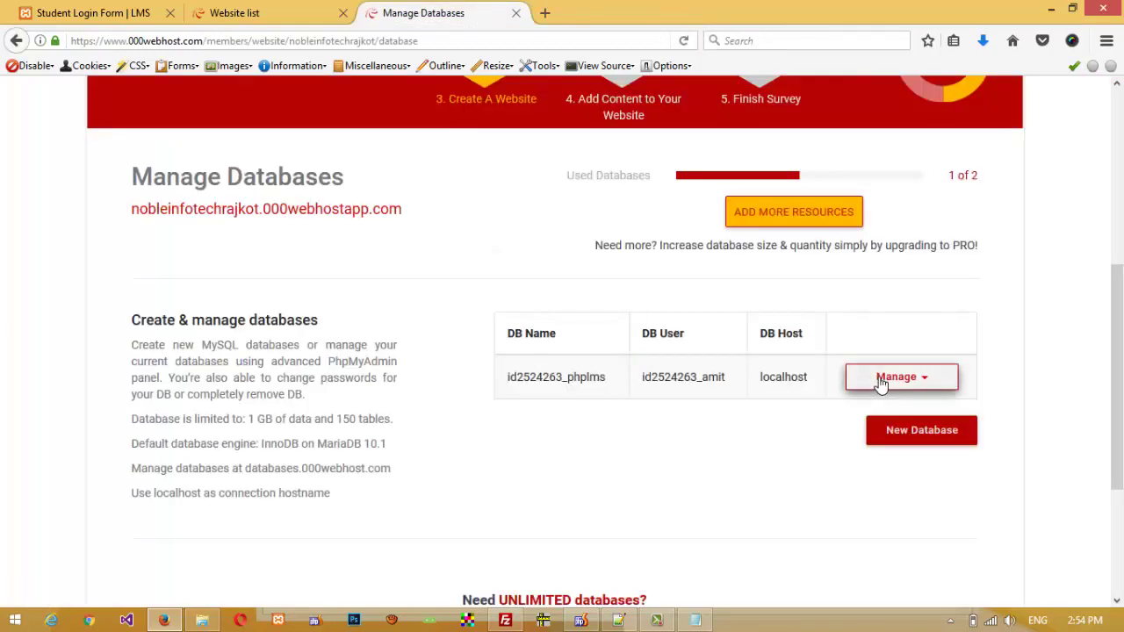
left_click(879, 383)
left_click(881, 404)
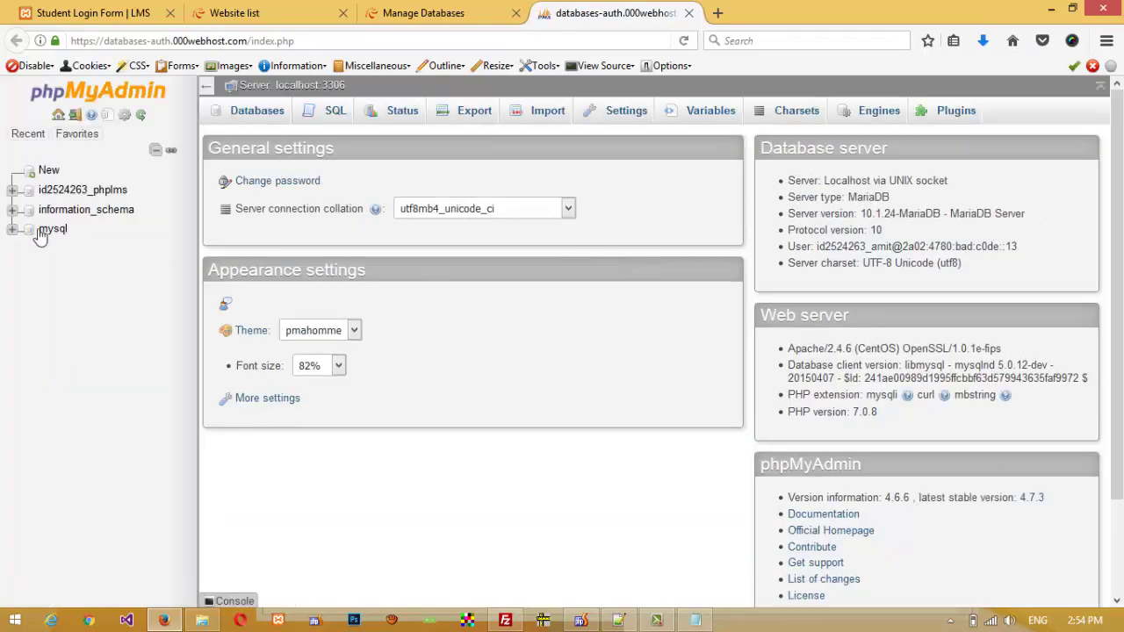
Expand id2524263_phplms in the hosted tree and select its name for copying
left_click(11, 190)
left_click(508, 616)
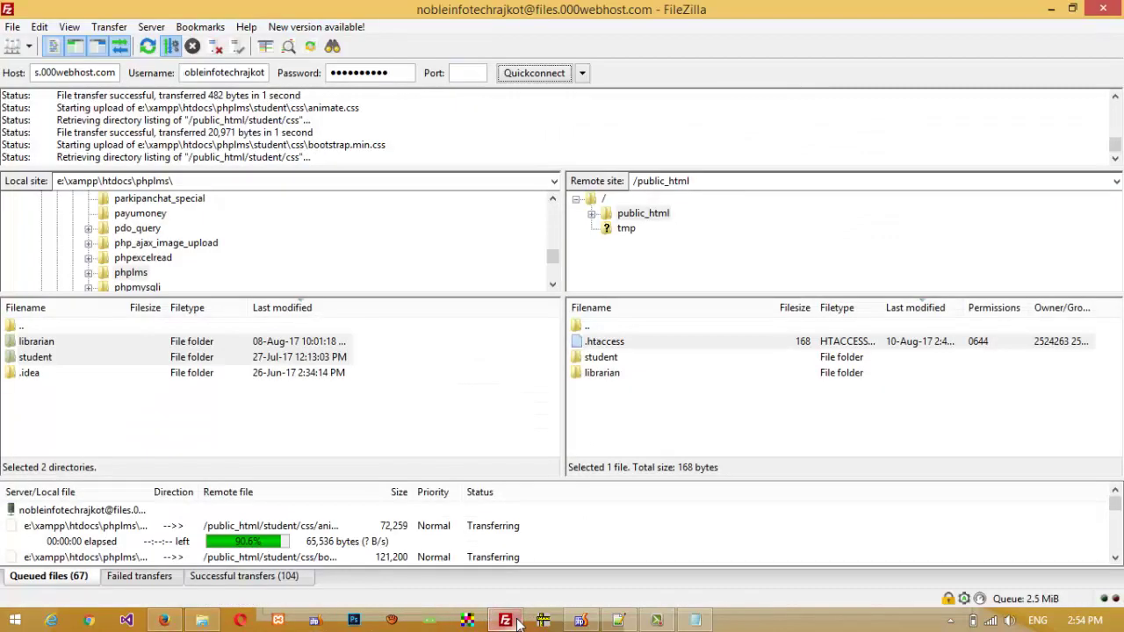
left_click(507, 620)
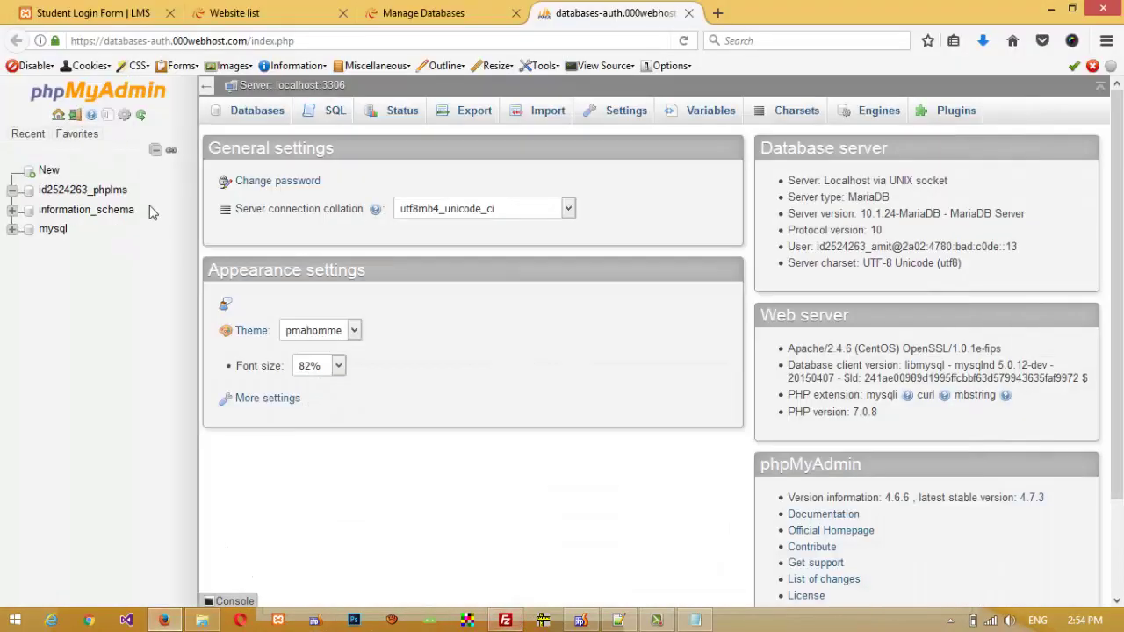
left_click_drag(131, 192, 39, 195)
key("ctrl+c")
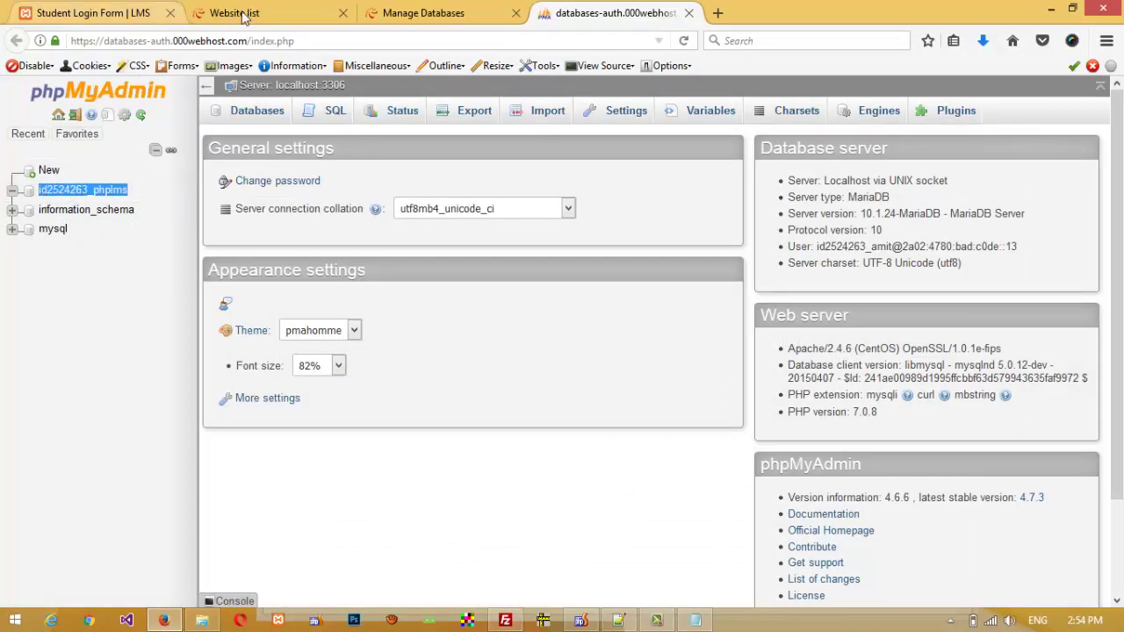
Load localhost/phpmyadmin in a new tab and open the local lms database
left_click(718, 13)
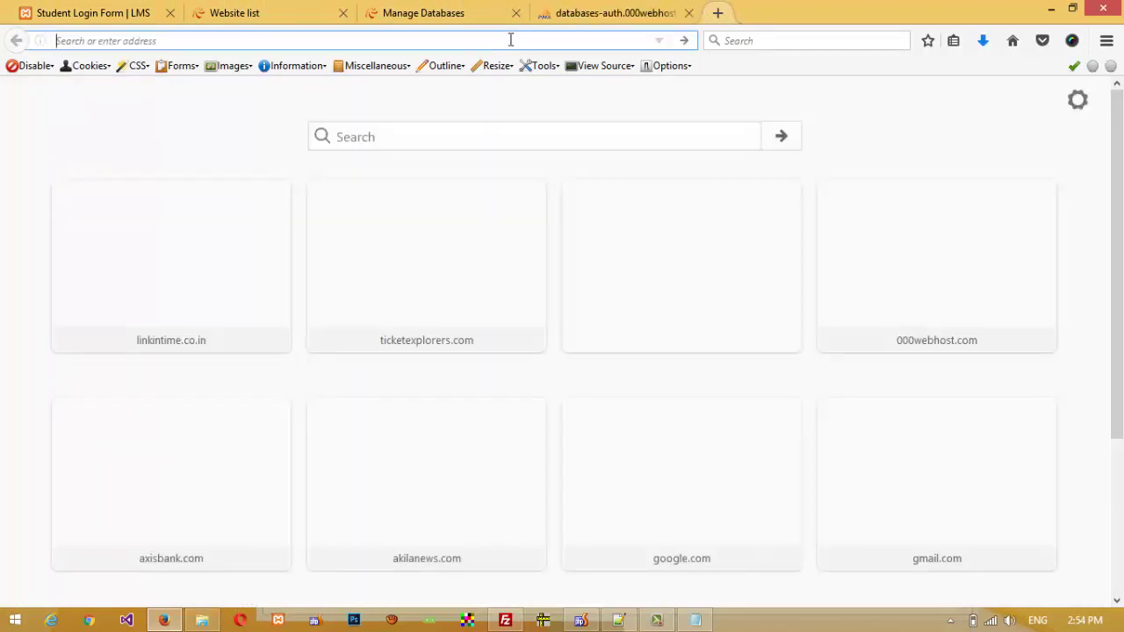
type("localhost/")
key("Return")
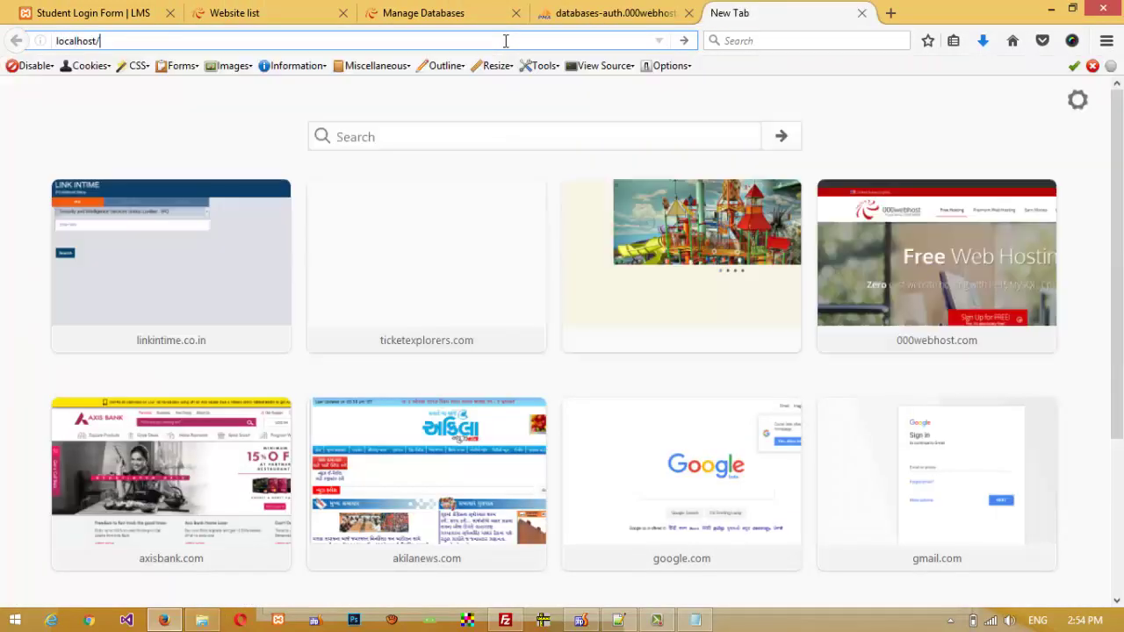
type("php")
key("Return")
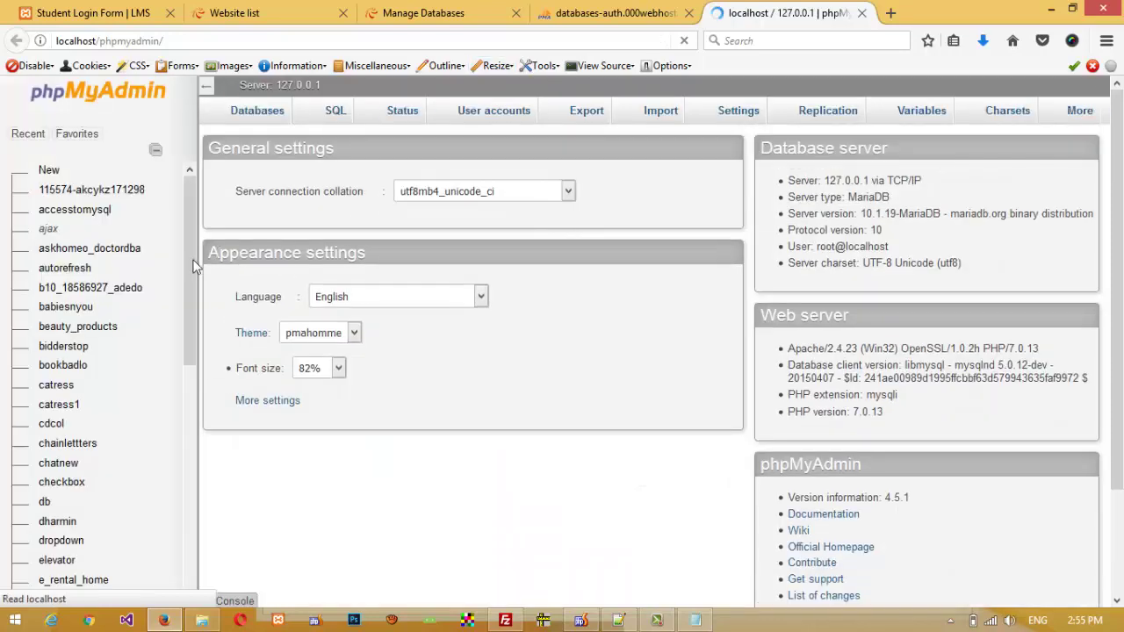
left_click_drag(189, 316, 182, 500)
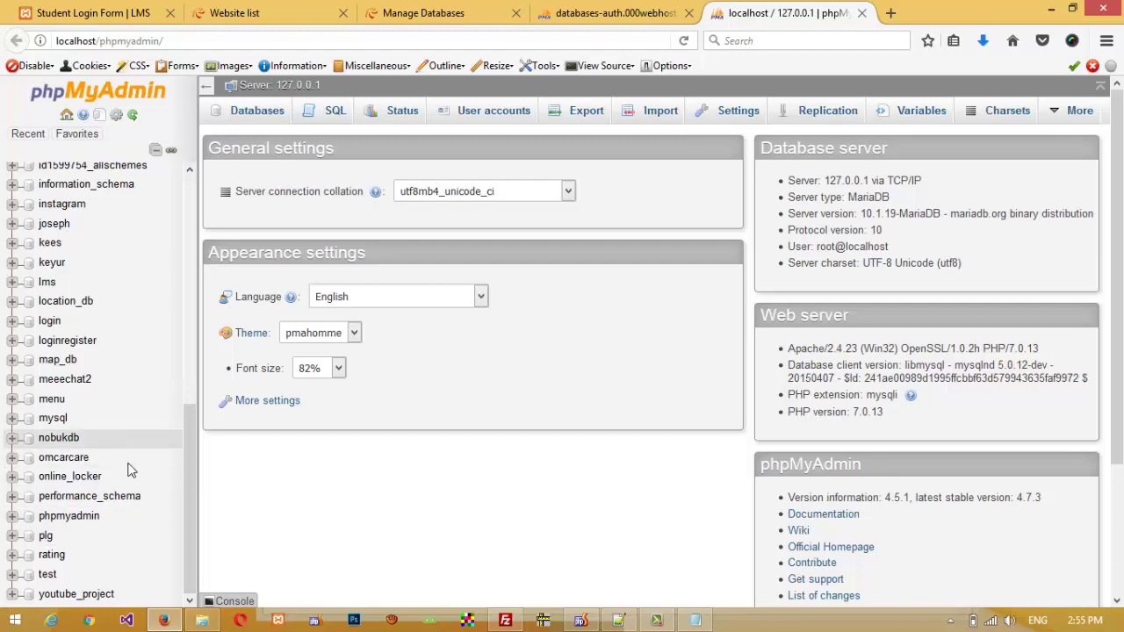
left_click_drag(189, 473, 192, 455)
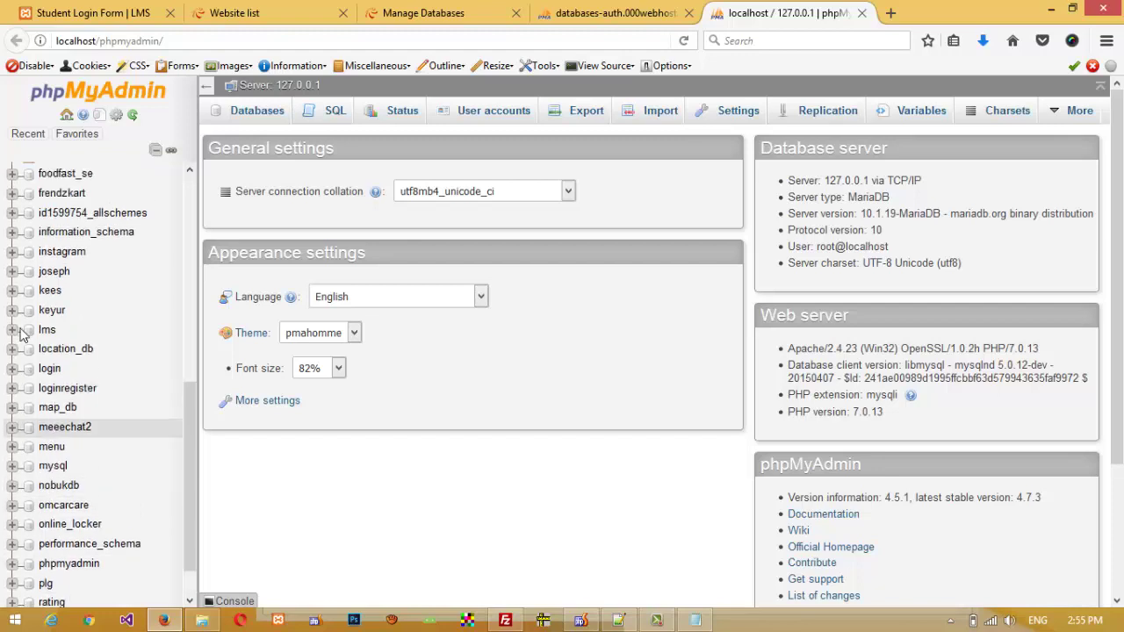
left_click(46, 332)
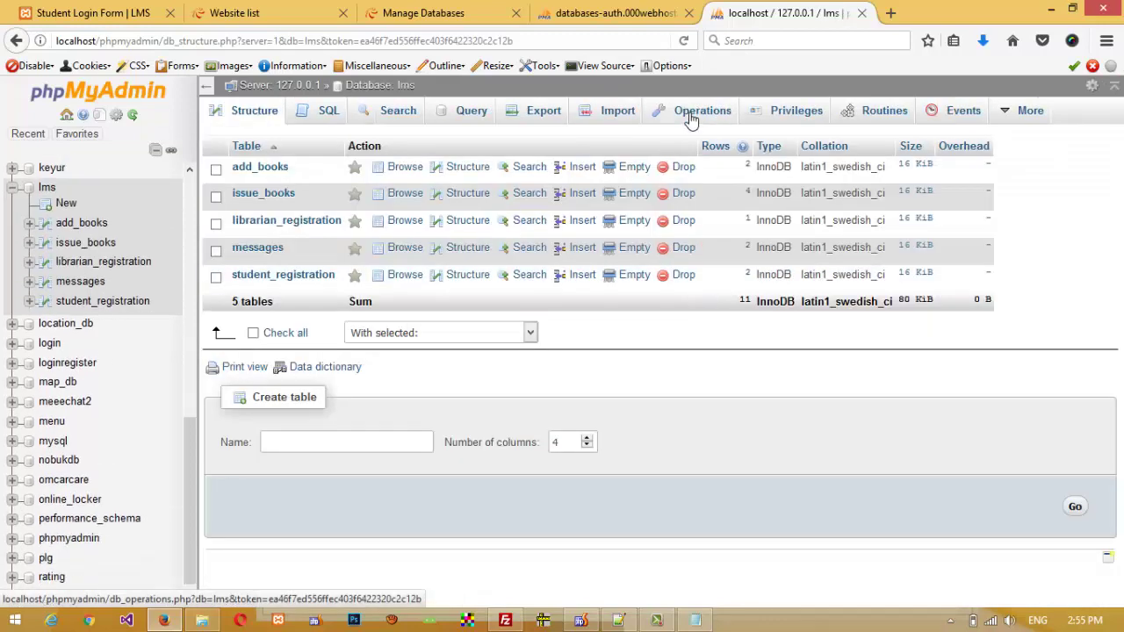
Rename the local lms database to id2524263_phplms via Operations and open it
left_click(693, 120)
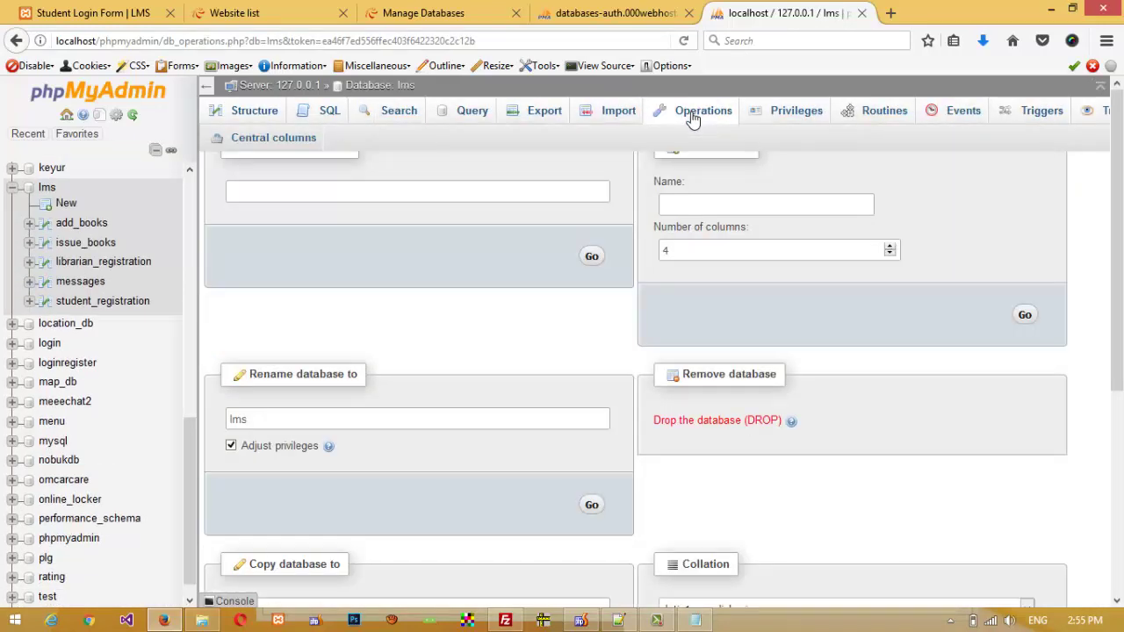
left_click(872, 193)
key("ctrl+v")
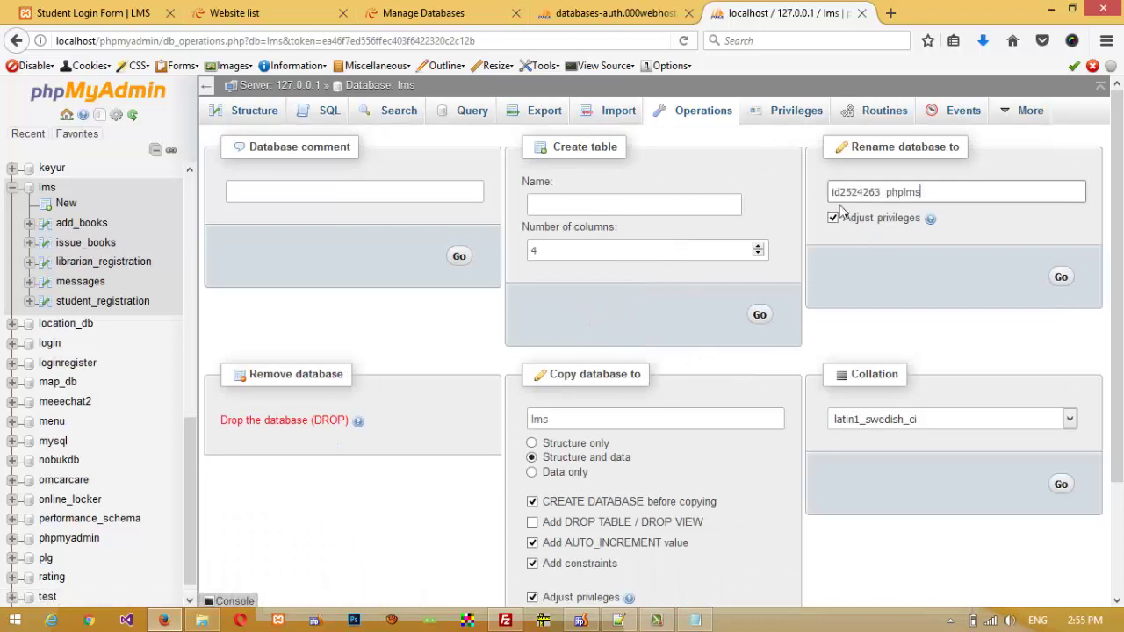
left_click(1060, 279)
left_click(581, 380)
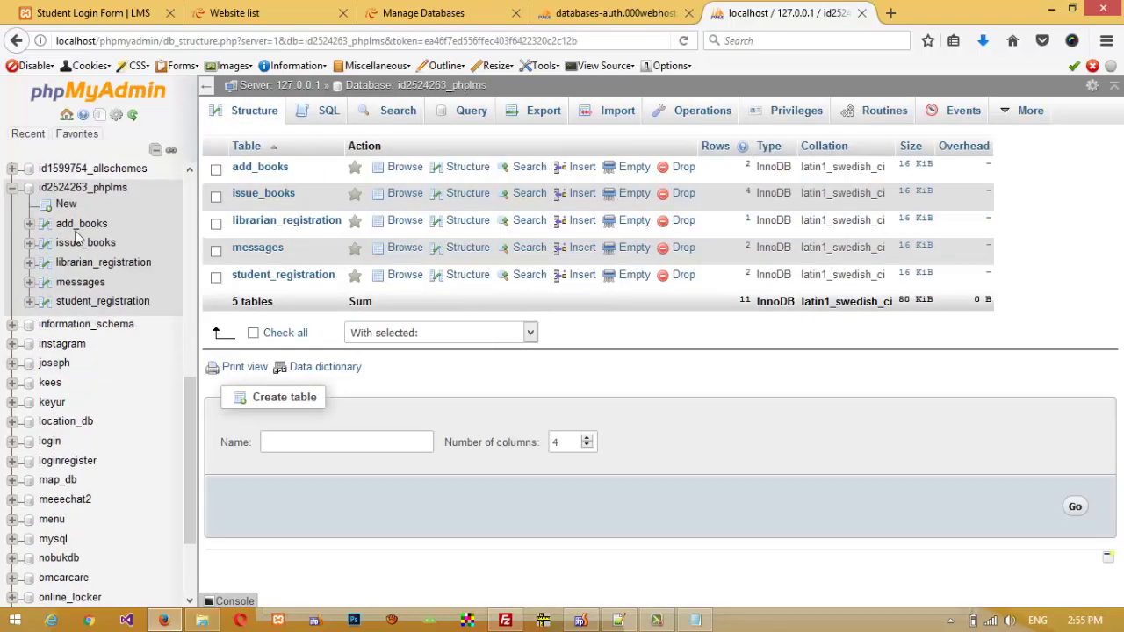
left_click(78, 190)
Quick-export the database as SQL, saving id2524263_phplms.sql to the Desktop
left_click(541, 116)
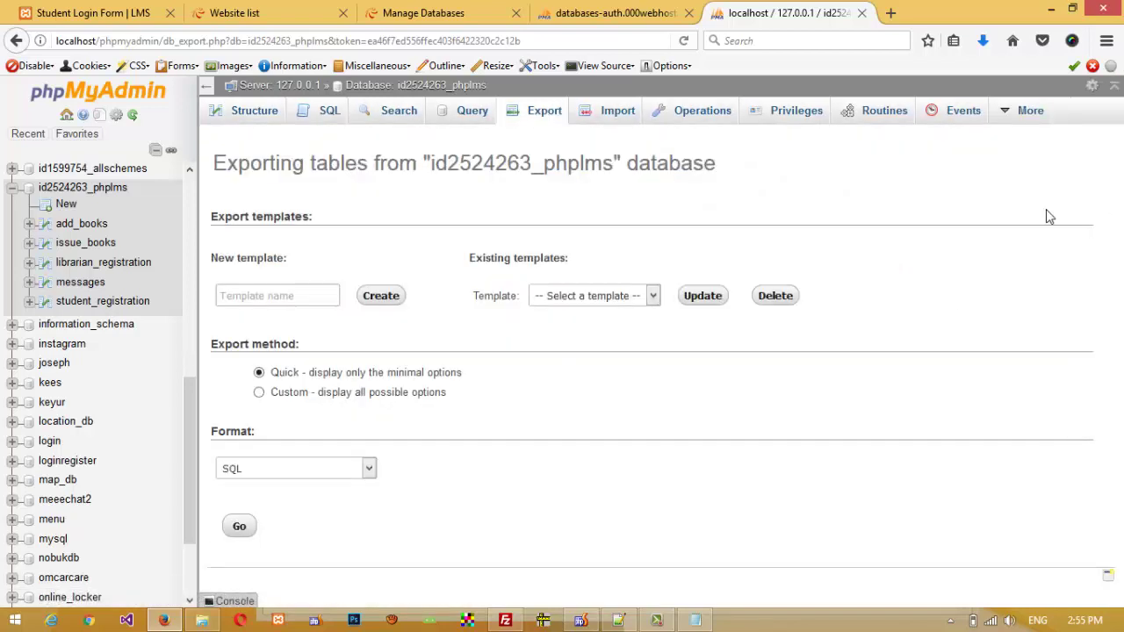
left_click(235, 533)
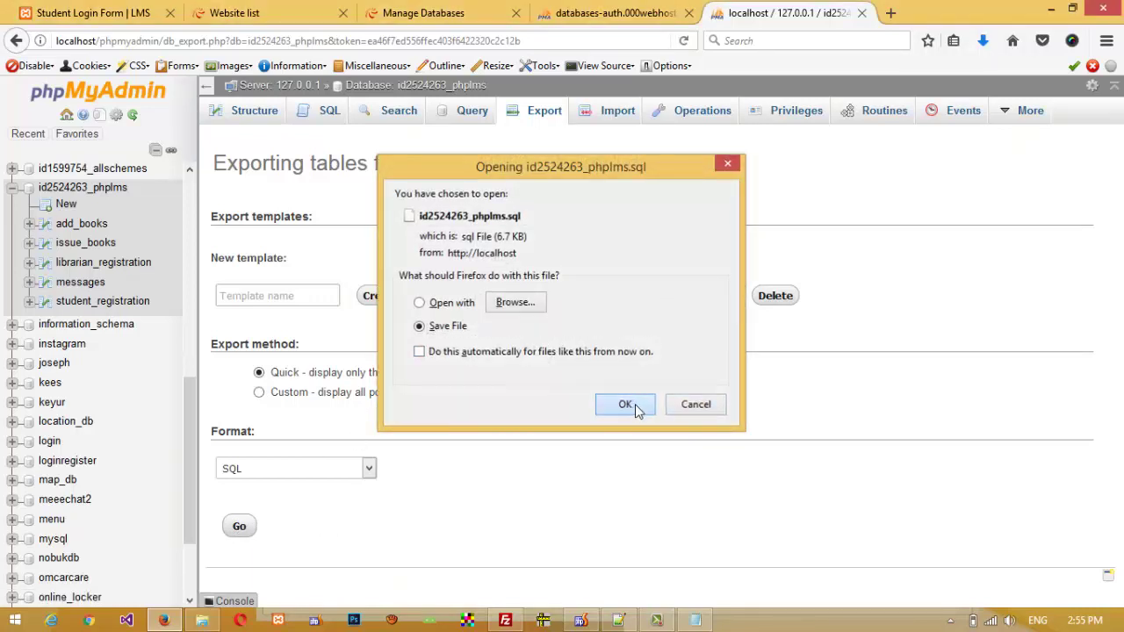
left_click(633, 404)
left_click(141, 214)
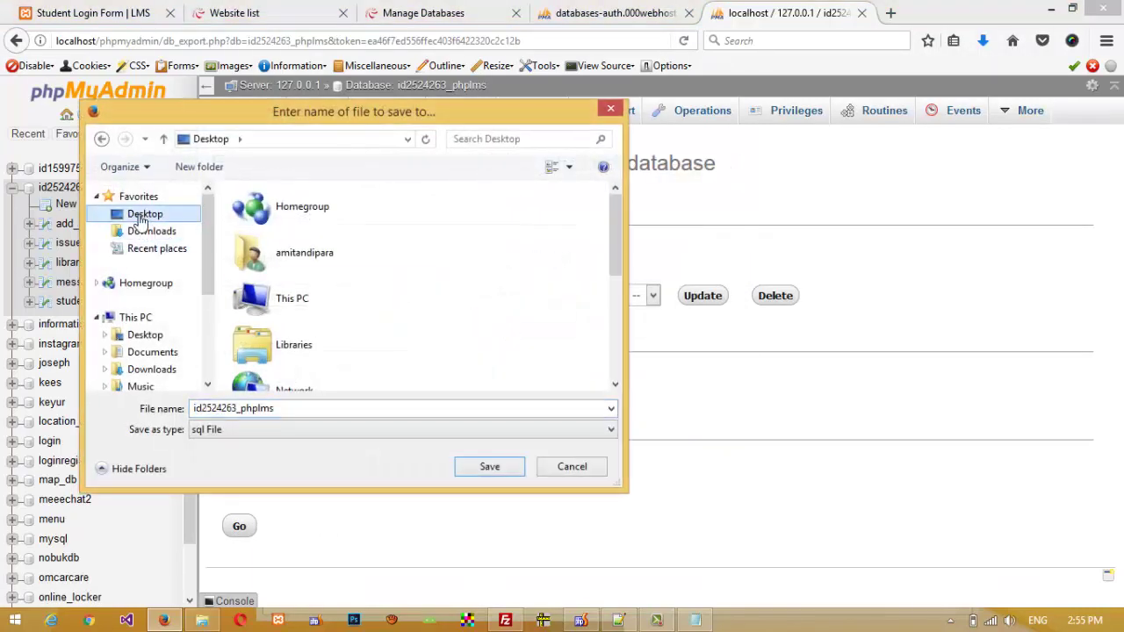
left_click(489, 467)
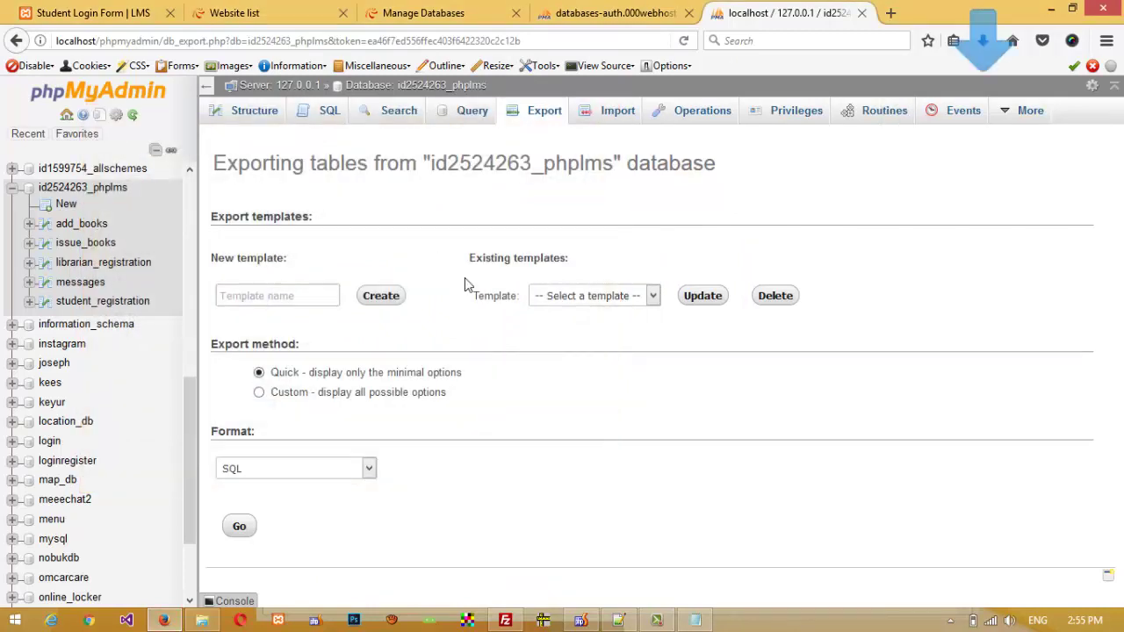
left_click(533, 20)
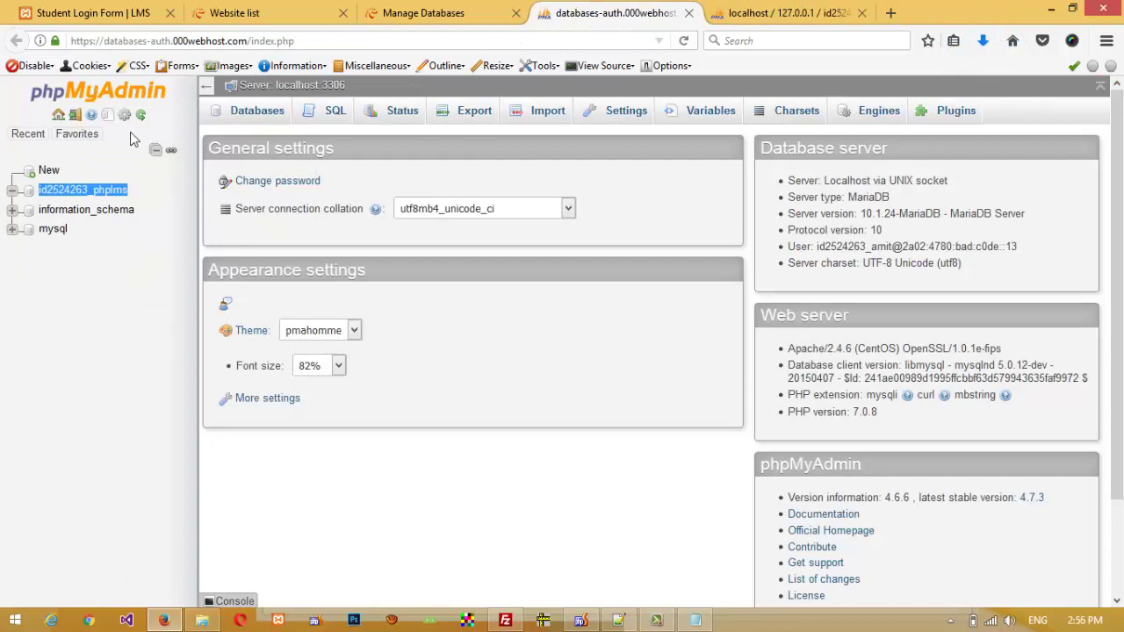
Import id2524263_phplms.sql into the hosted id2524263_phplms database and expand its tables
left_click(86, 191)
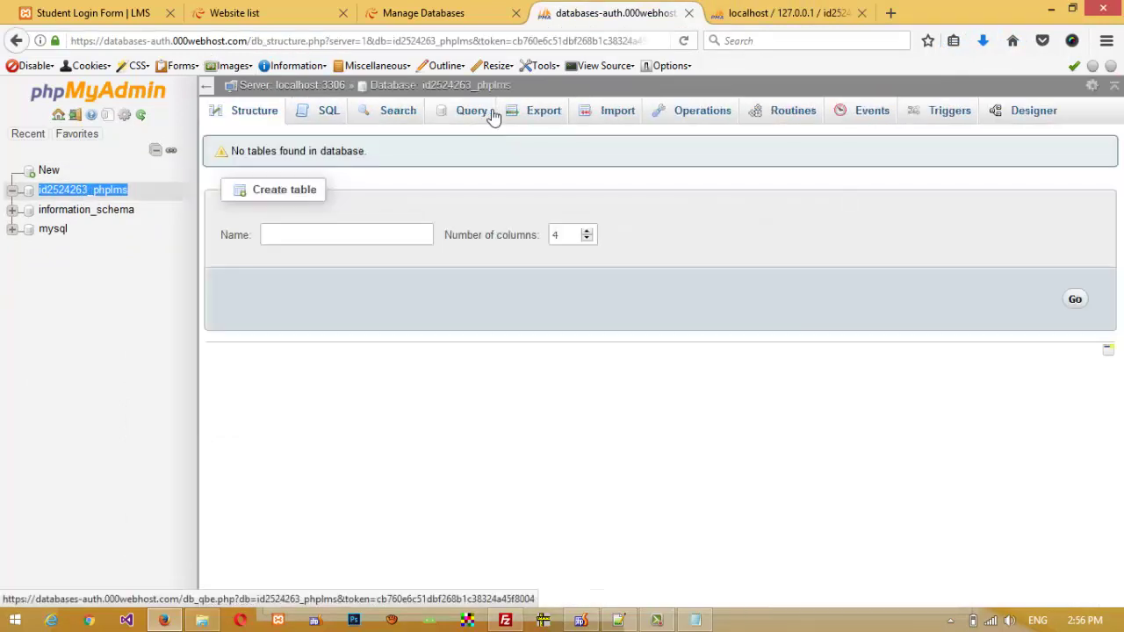
left_click(598, 117)
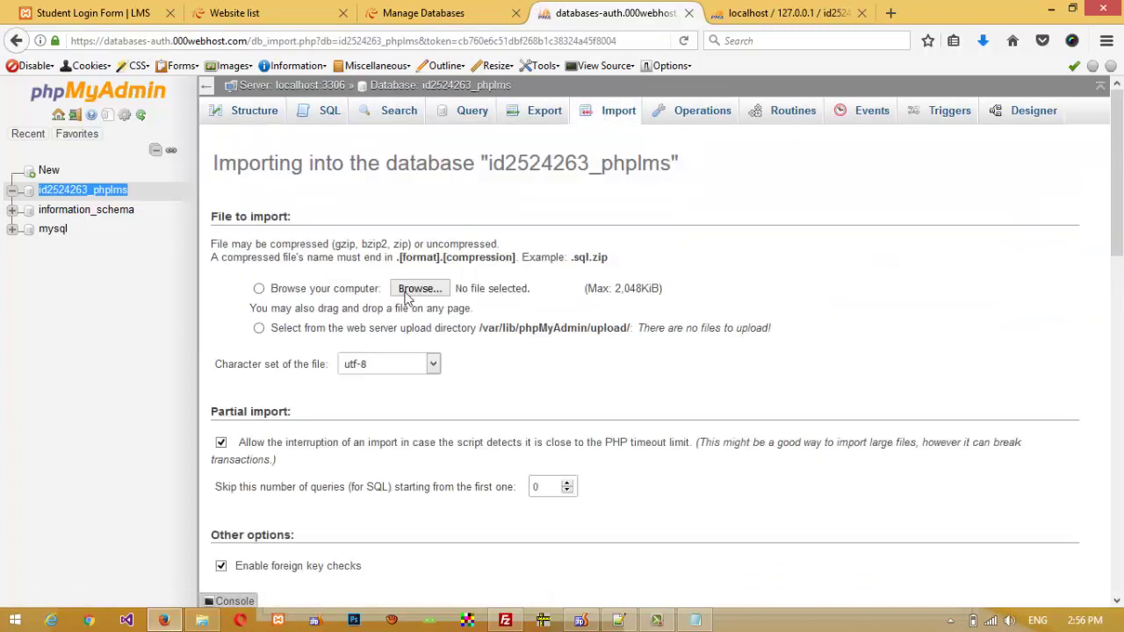
left_click(412, 290)
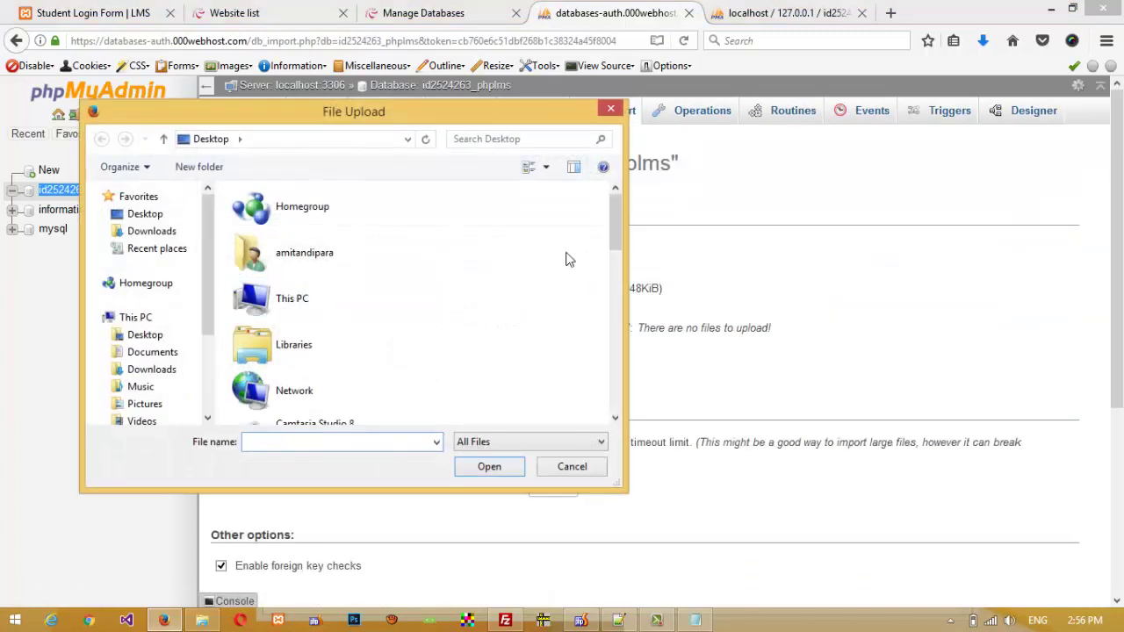
left_click_drag(612, 236, 613, 367)
double_click(334, 297)
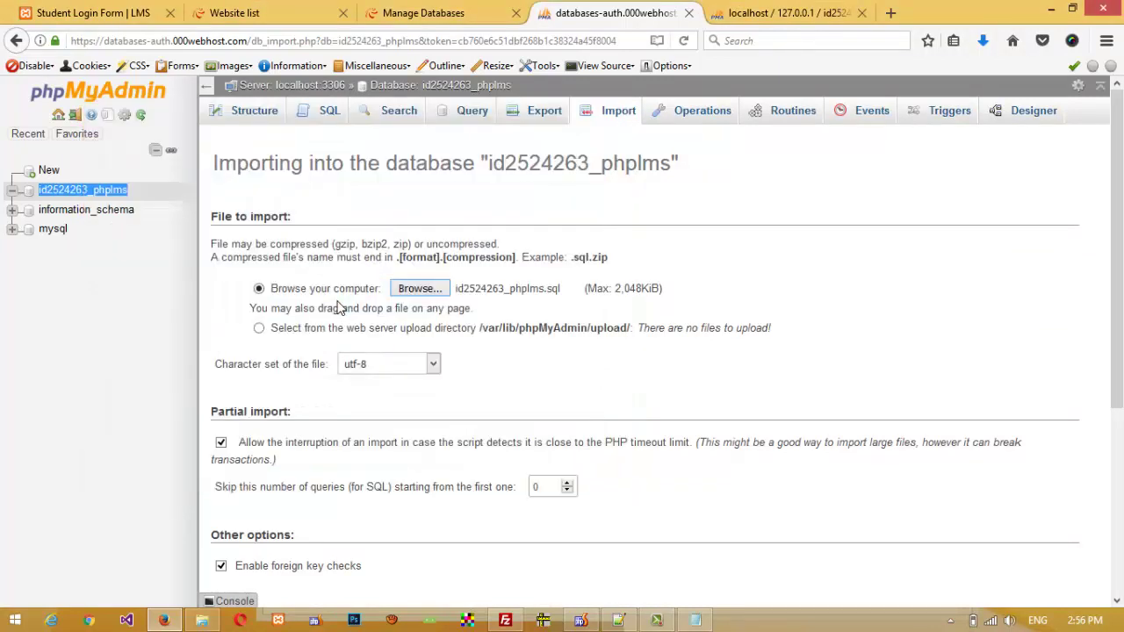
scroll(1121, 253, "down", 5)
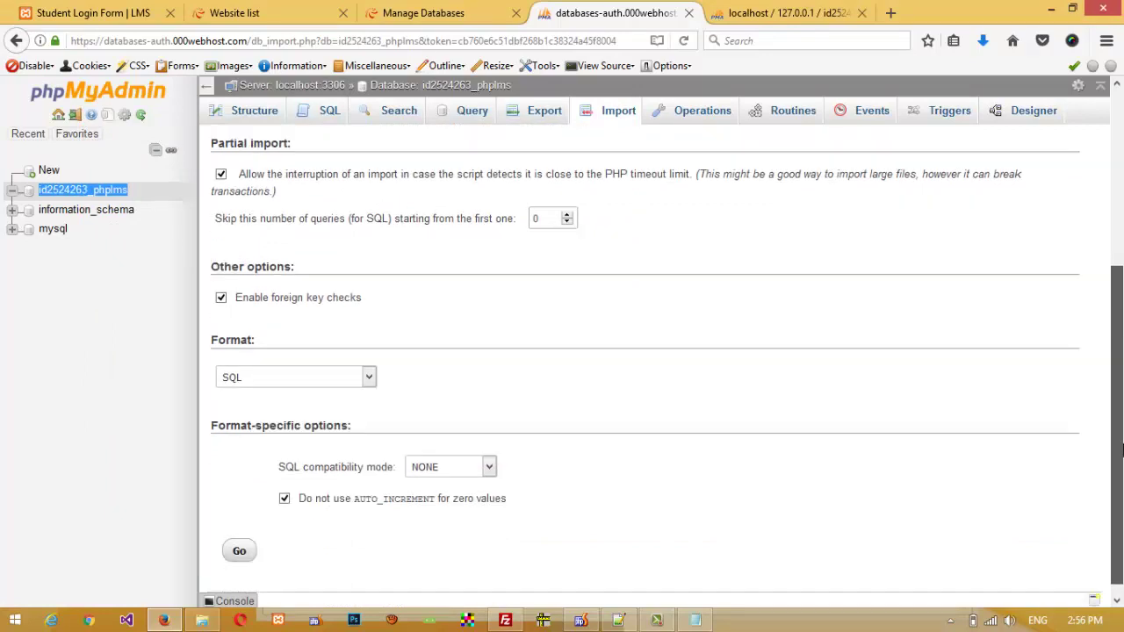
left_click(242, 538)
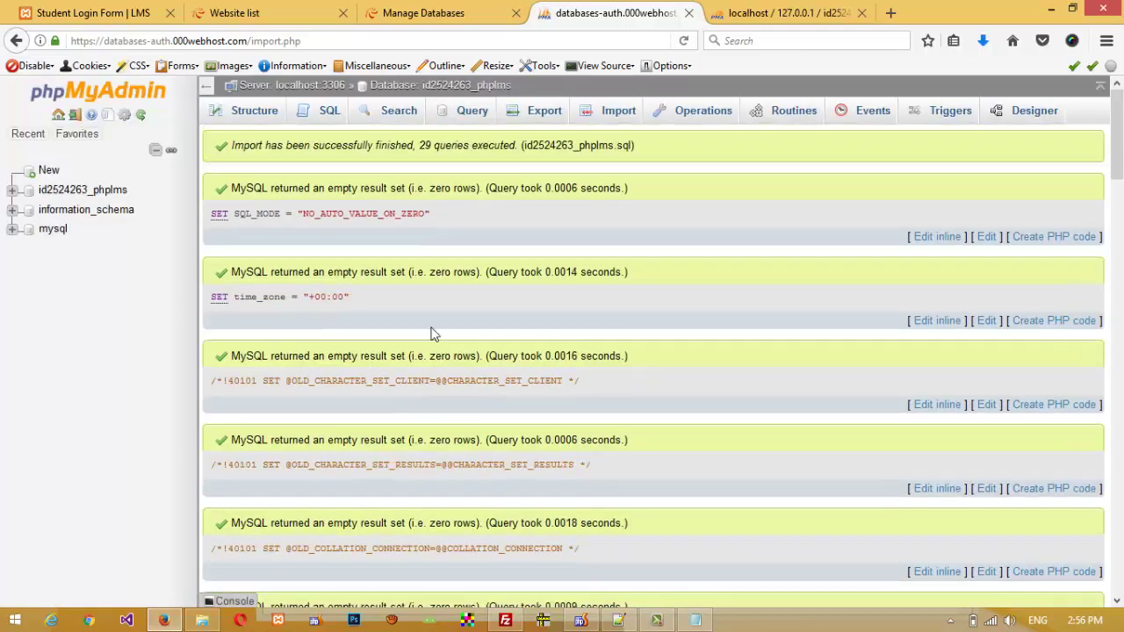
left_click(13, 190)
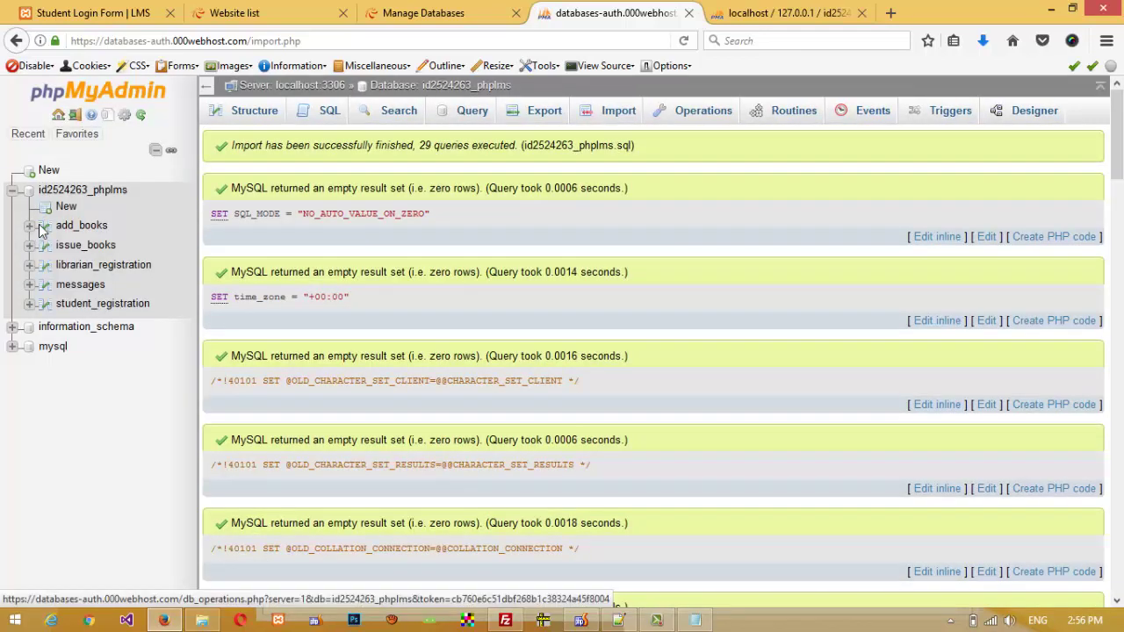
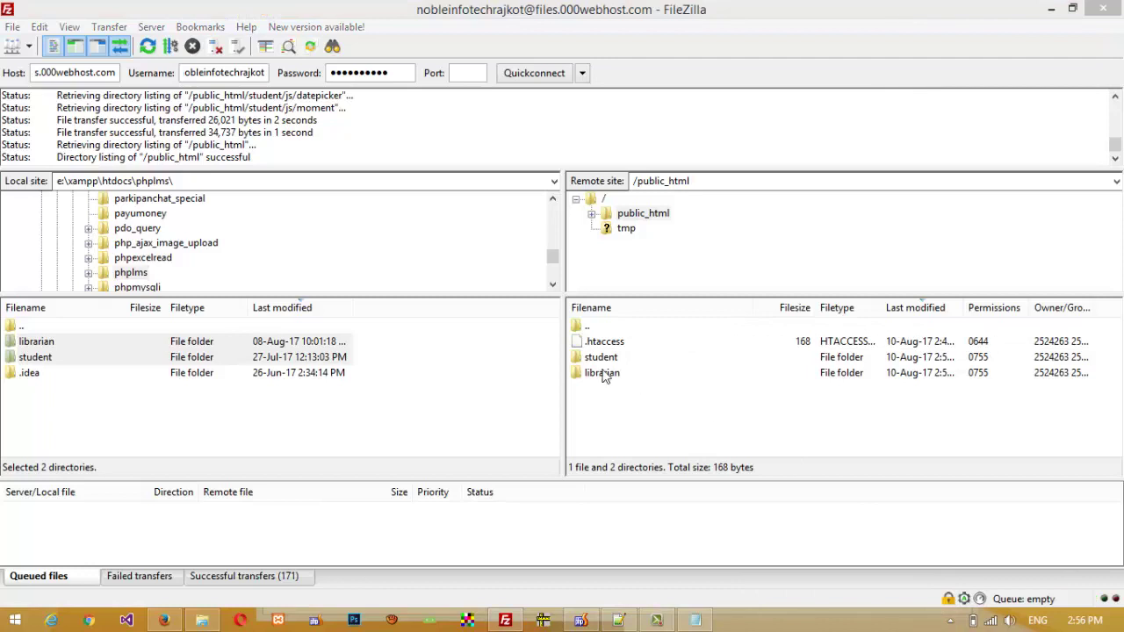
Enter the remote student folder and open its connection.php with View/Edit
double_click(599, 360)
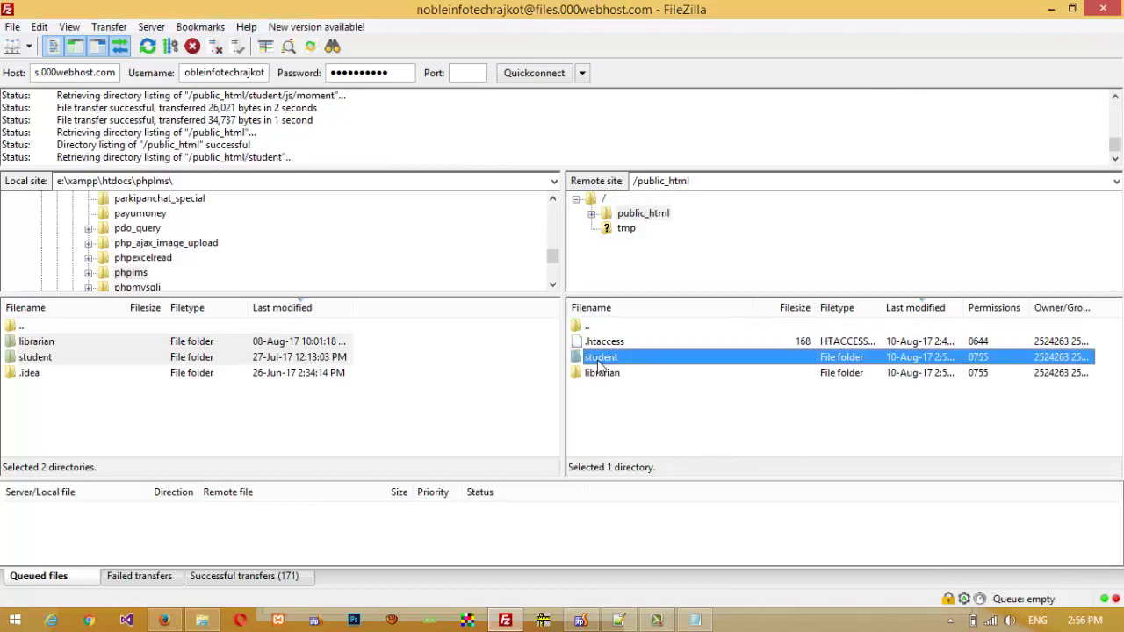
left_click(604, 404)
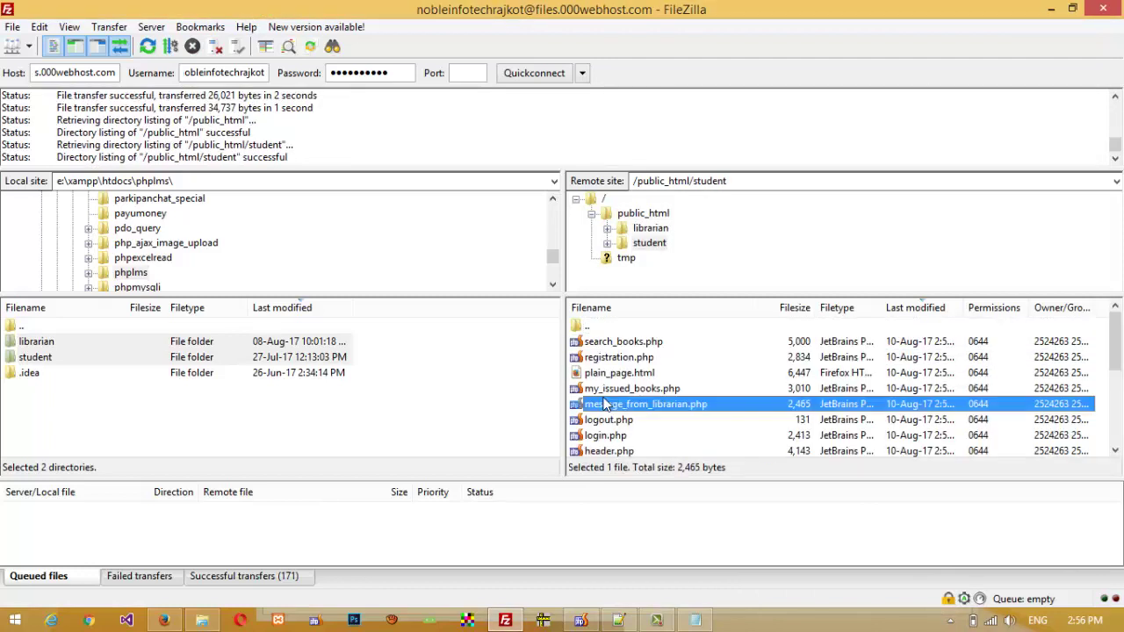
key("Down")
key("Down")
key("Down")
key("Down")
key("Down")
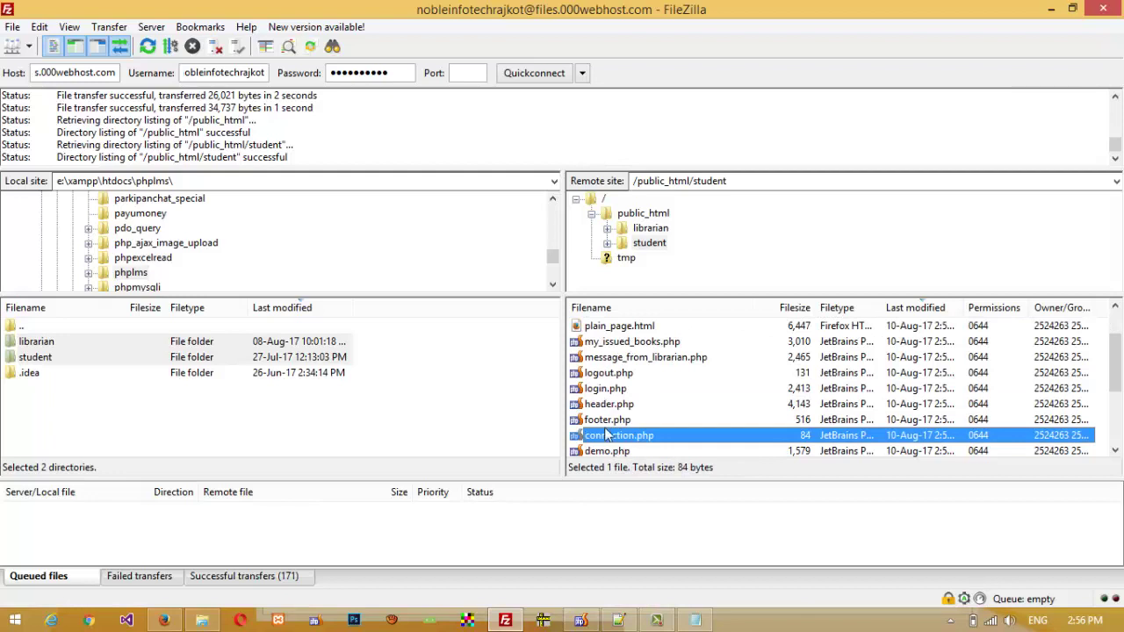
right_click(602, 439)
left_click(652, 267)
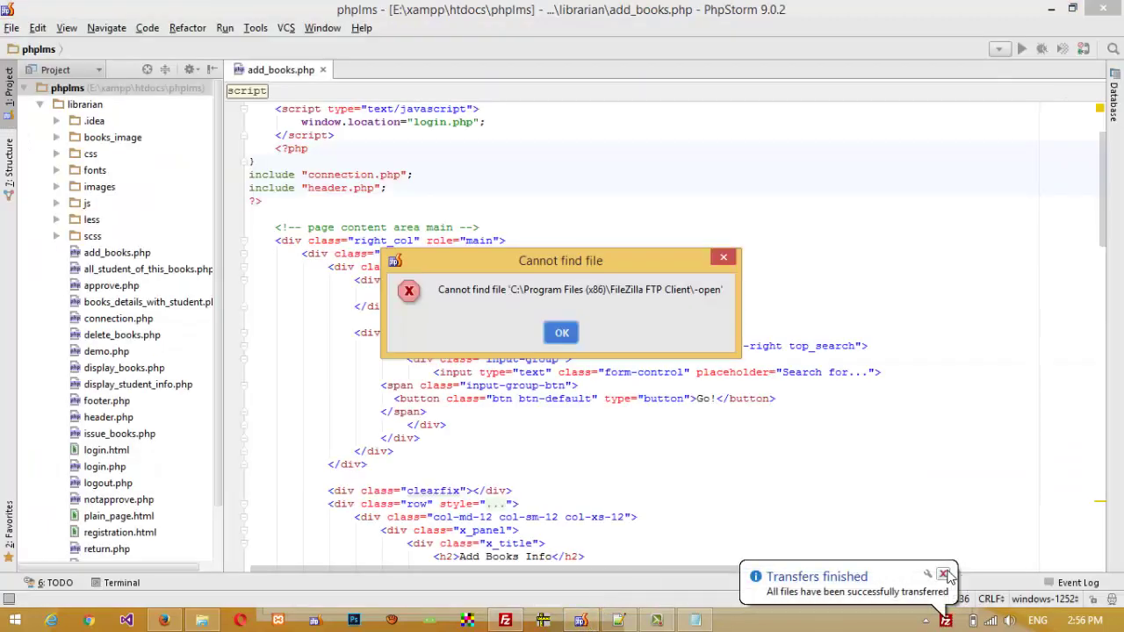
Enter the hosting account password in the student connection.php mysqli_connect call
left_click(558, 332)
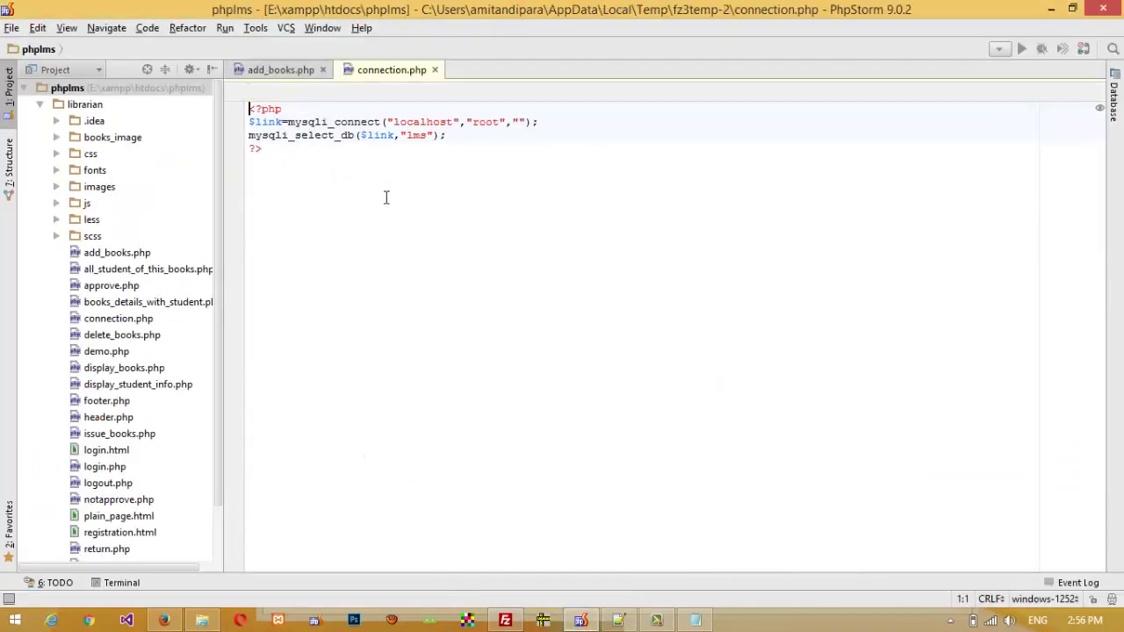
left_click(324, 71)
left_click_drag(472, 122, 501, 122)
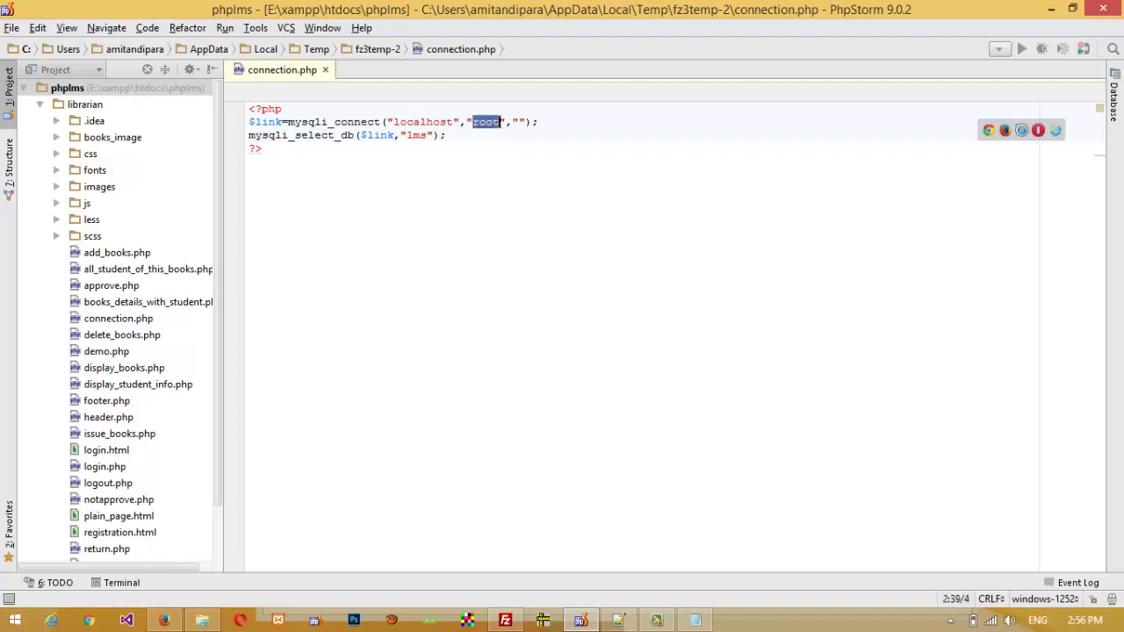
left_click(695, 620)
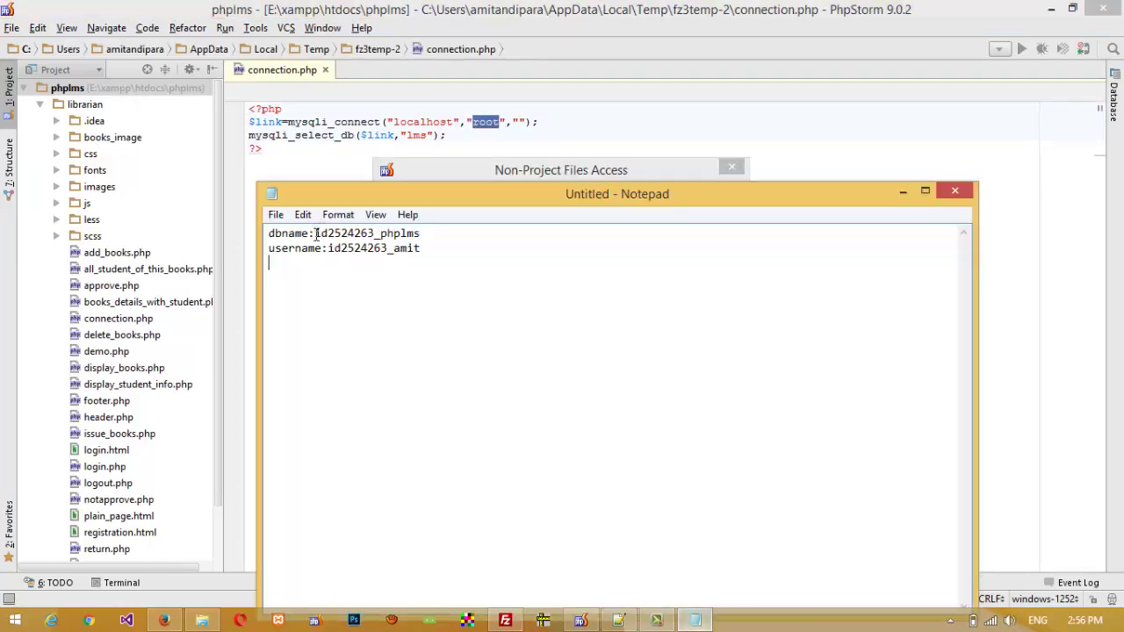
left_click_drag(328, 248, 423, 245)
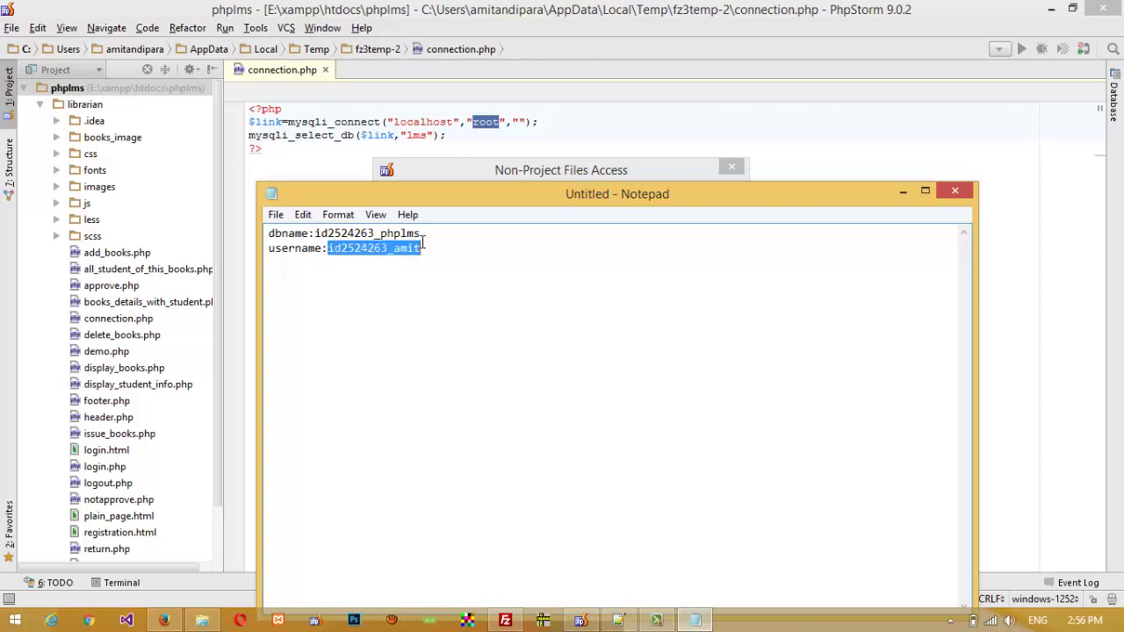
left_click(764, 143)
left_click(583, 422)
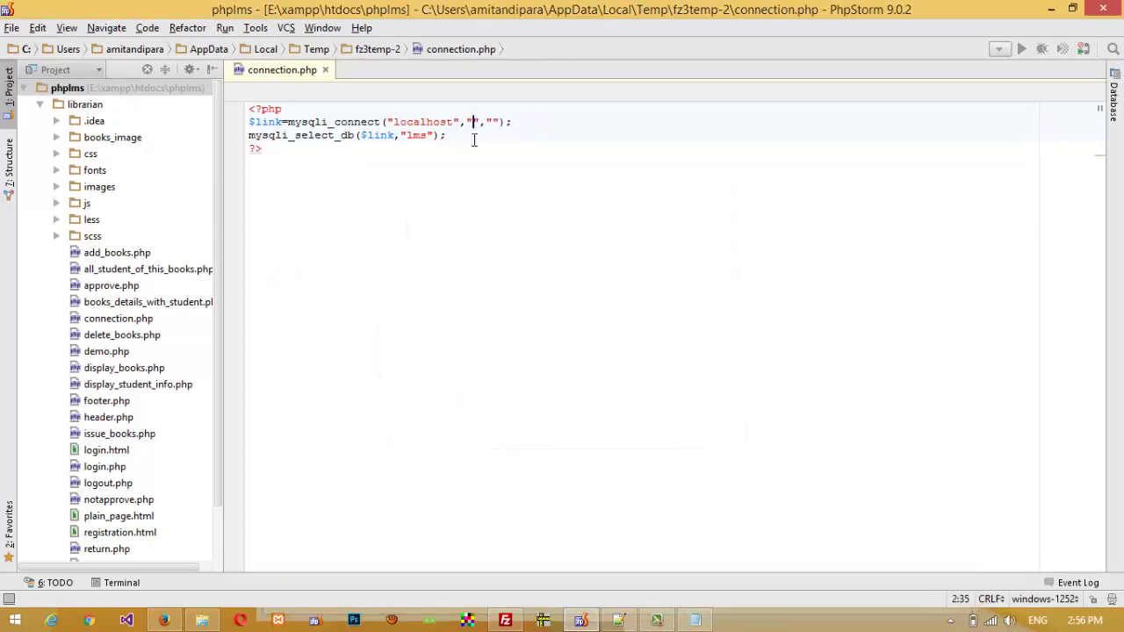
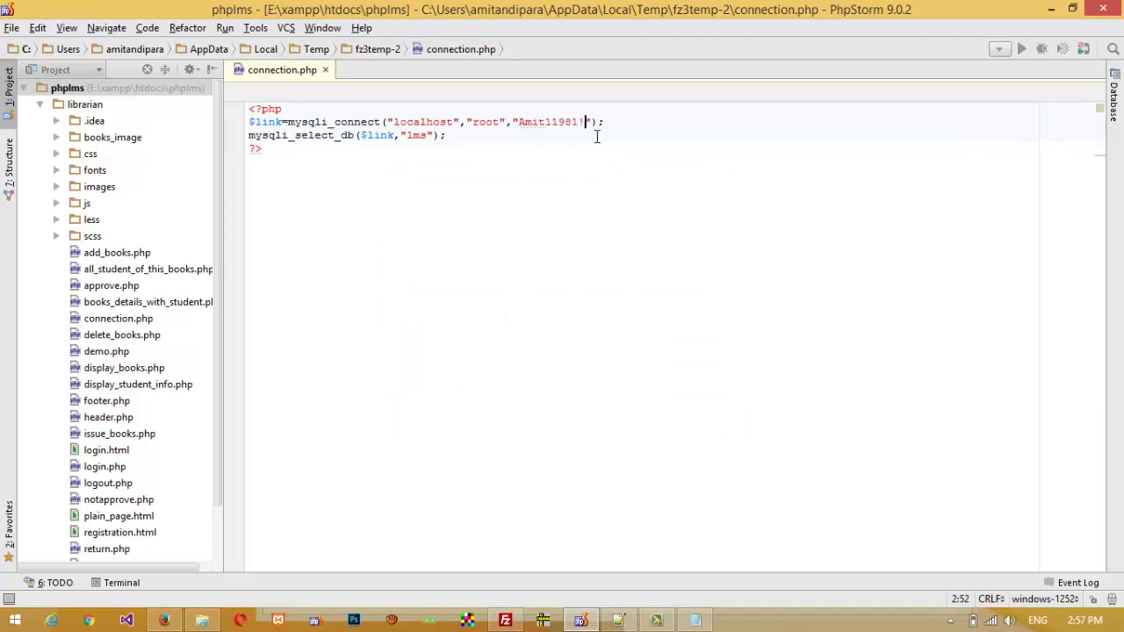
Replace the 'lms' database with the hosted phplms database name and upload the file
left_click(695, 620)
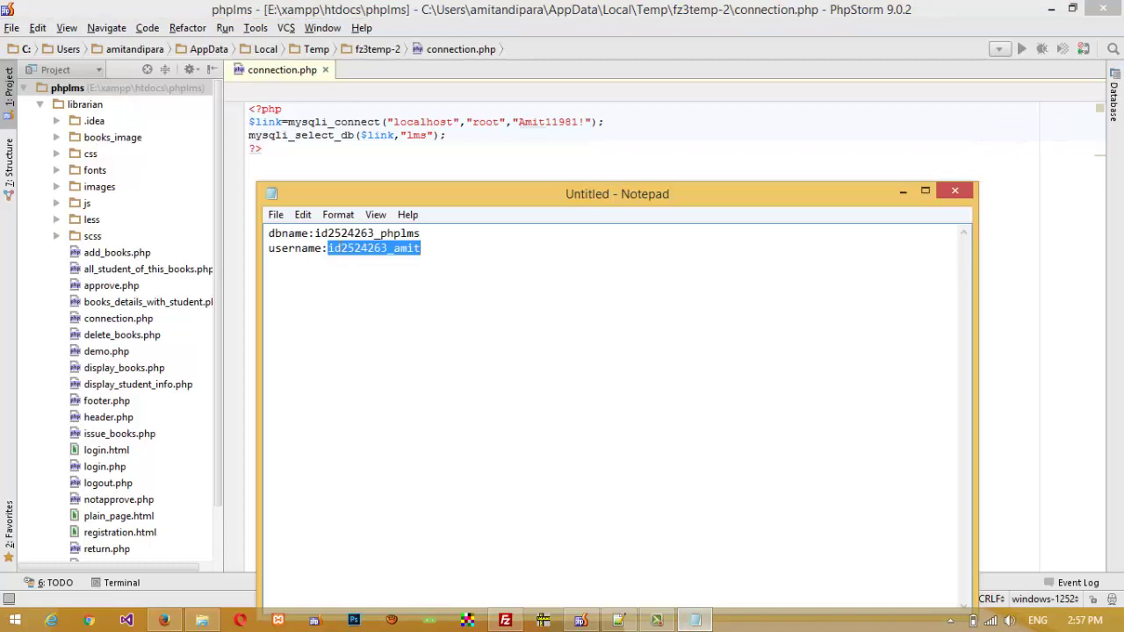
left_click_drag(317, 232, 423, 230)
key("ctrl+c")
left_click(462, 150)
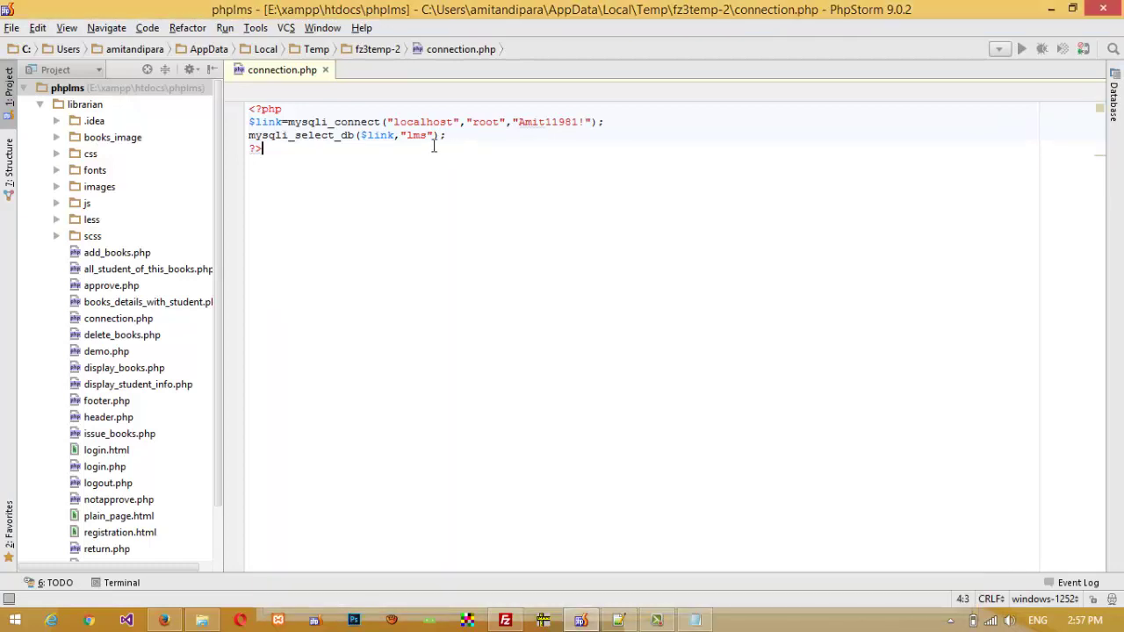
left_click_drag(406, 135, 429, 135)
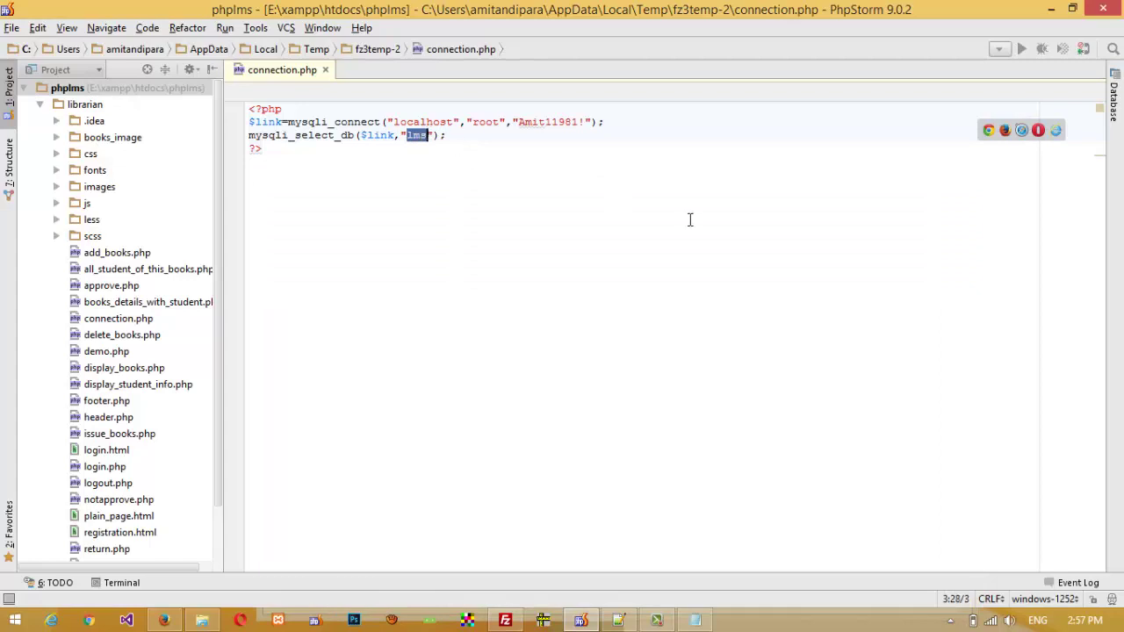
key("ctrl+v")
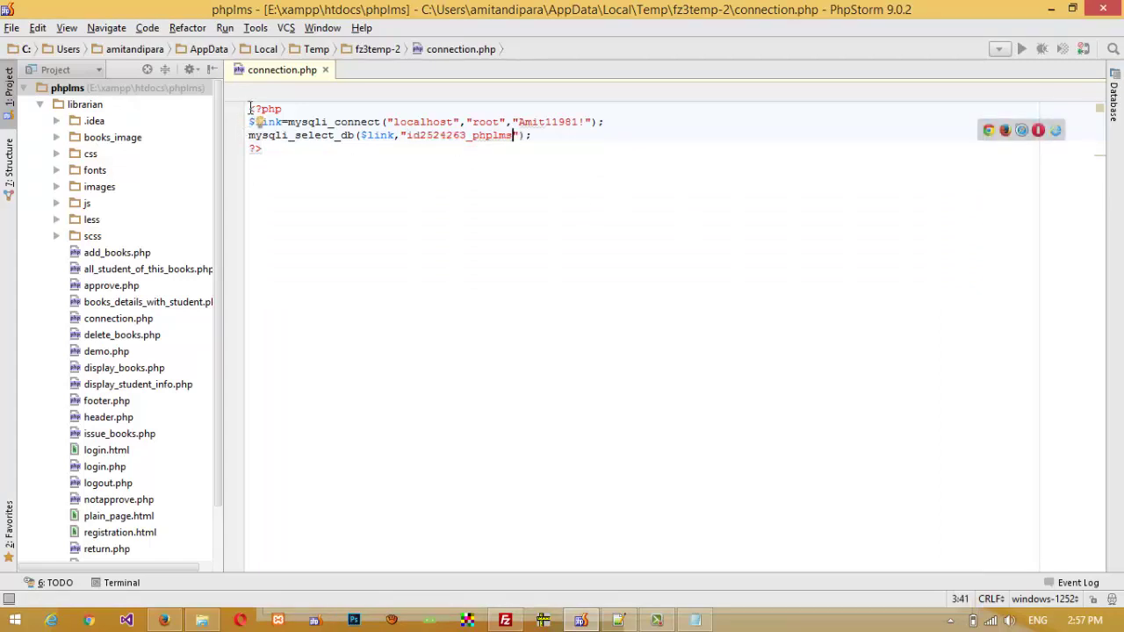
left_click_drag(250, 108, 278, 155)
key("ctrl+c")
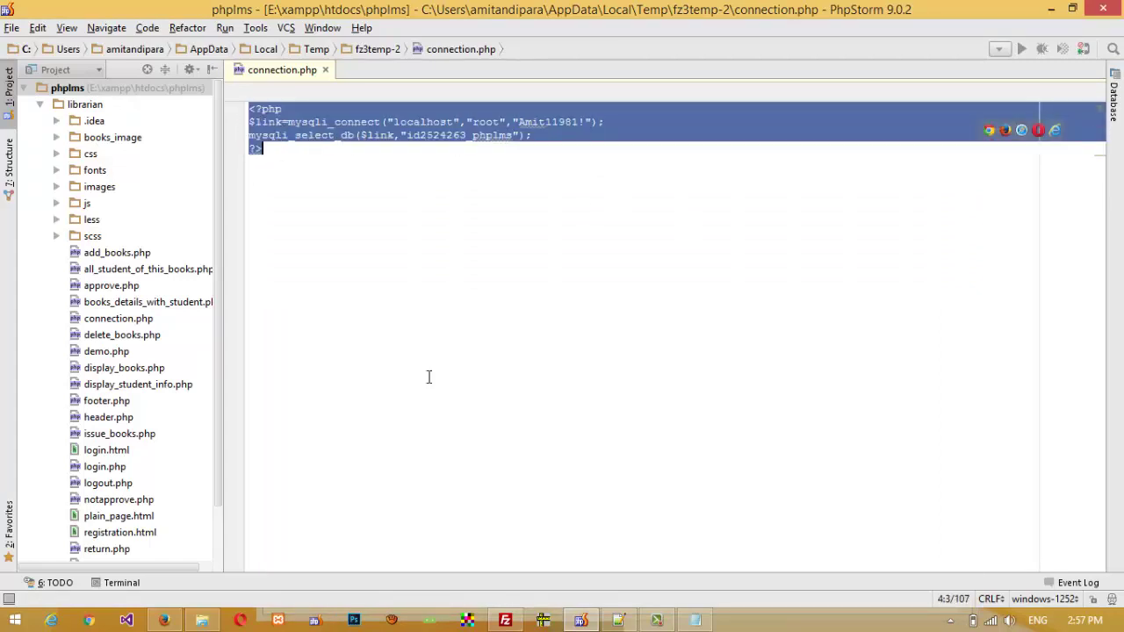
left_click(505, 620)
left_click(568, 367)
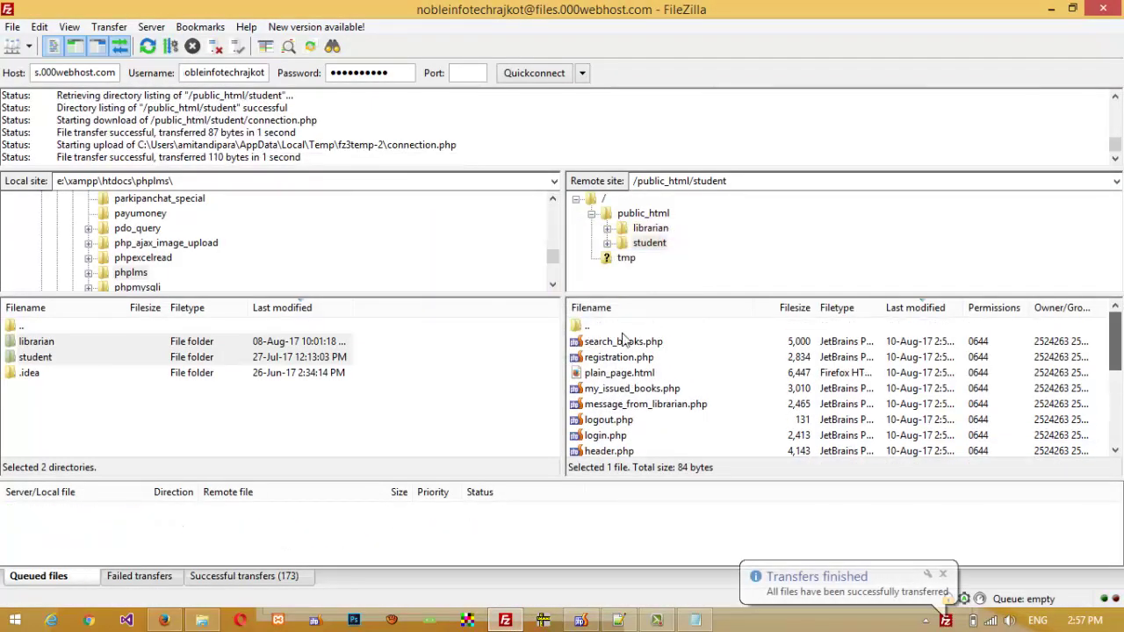
Move up to public_html, enter the librarian folder, and open its connection.php with View/Edit
double_click(580, 329)
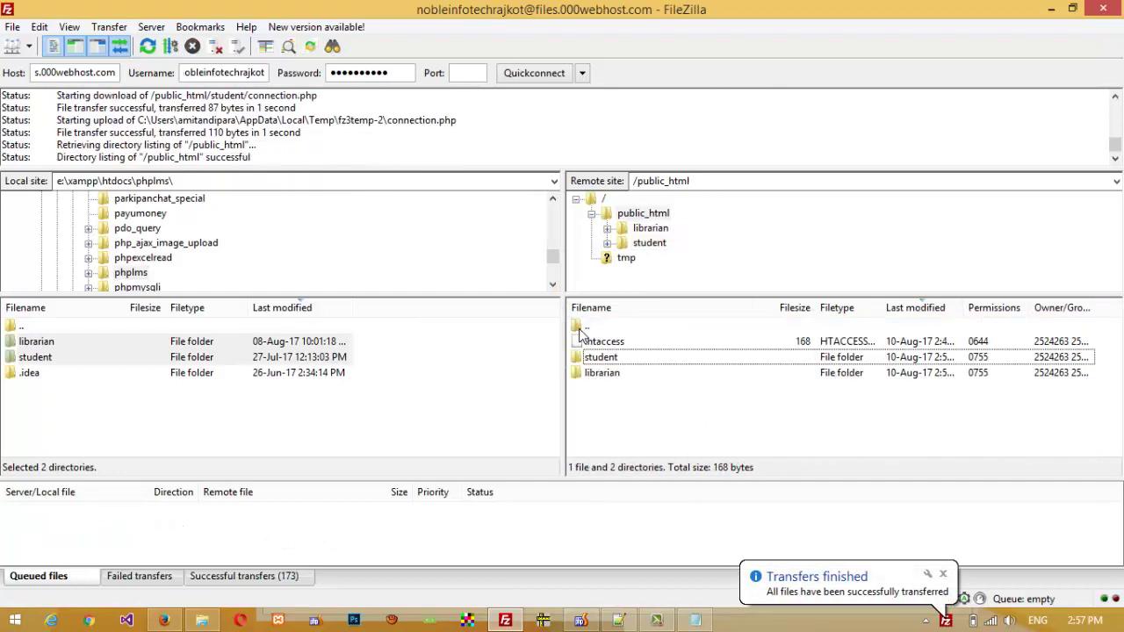
double_click(589, 376)
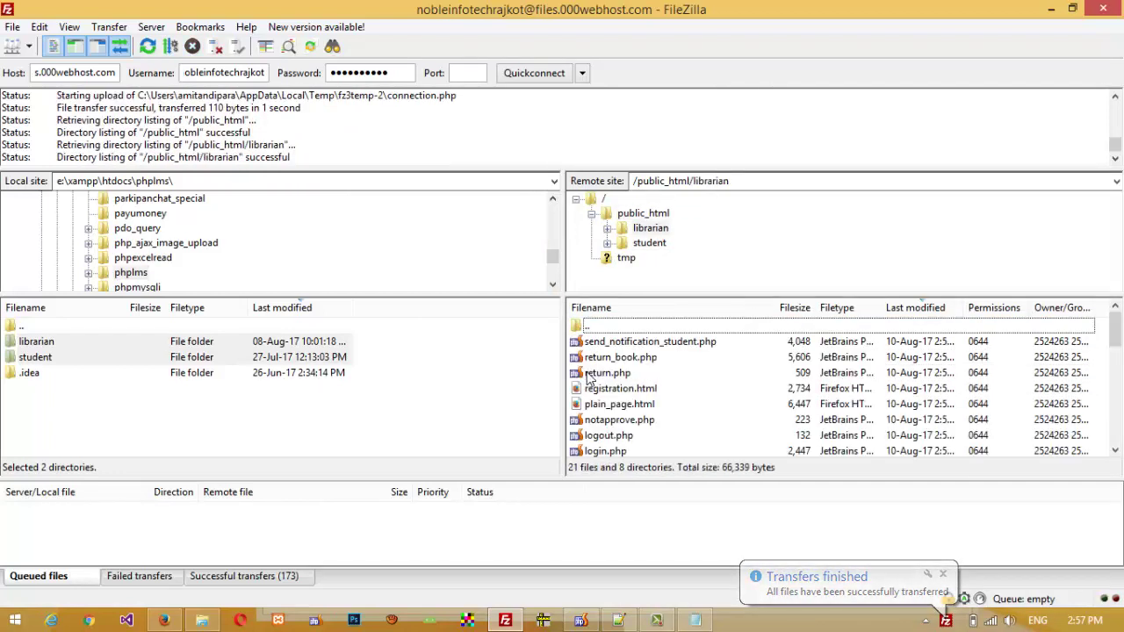
left_click(588, 376)
key("c")
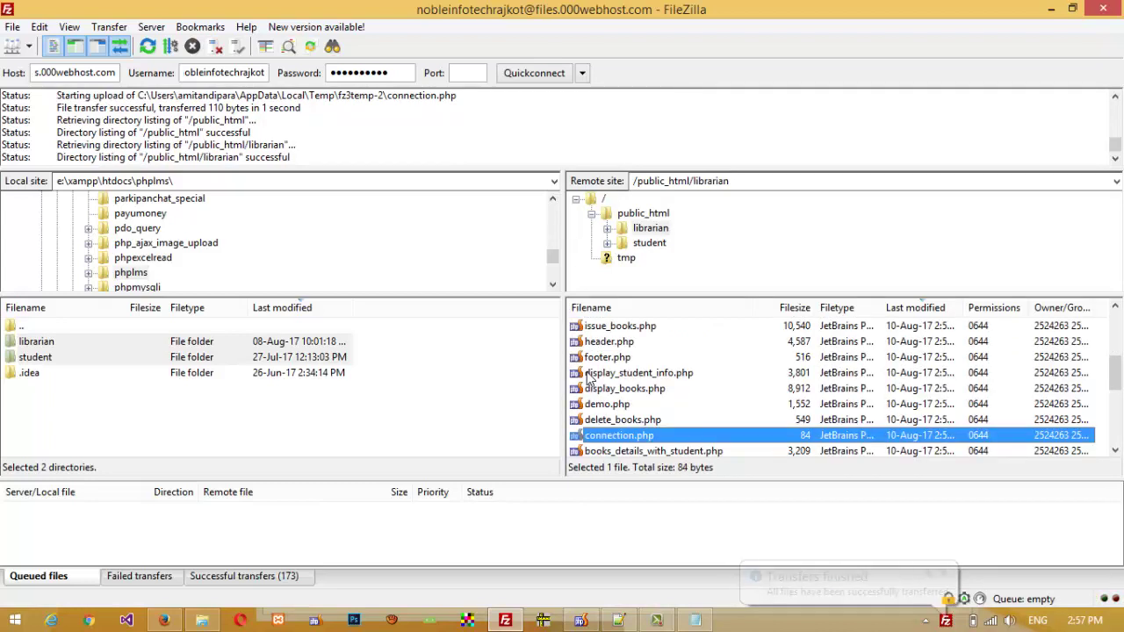
right_click(600, 441)
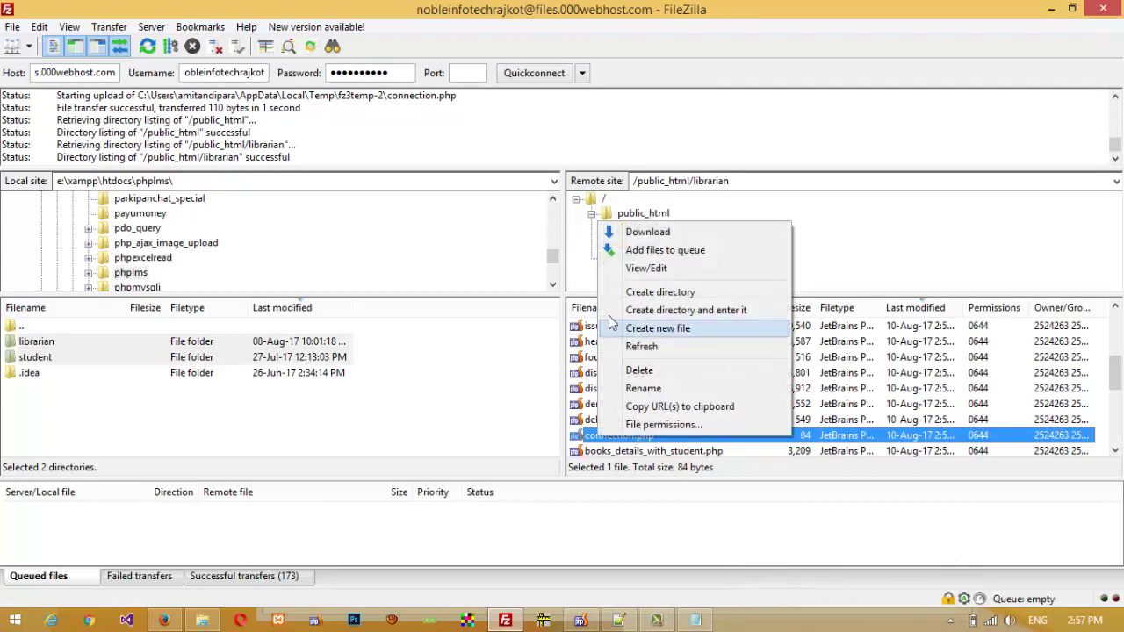
left_click(628, 268)
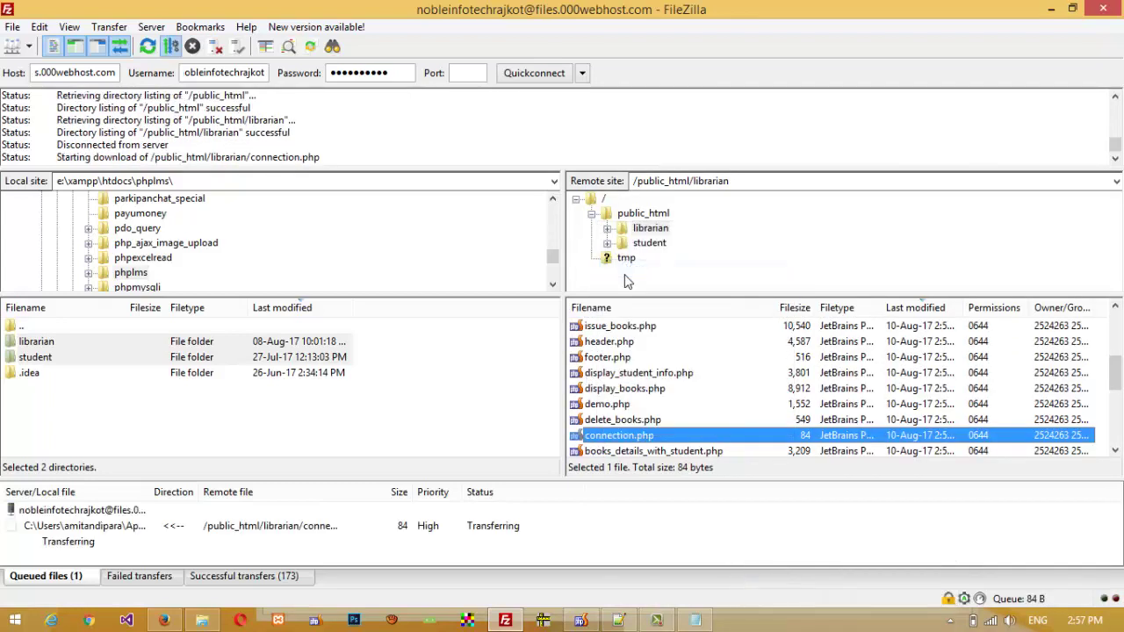
left_click(930, 575)
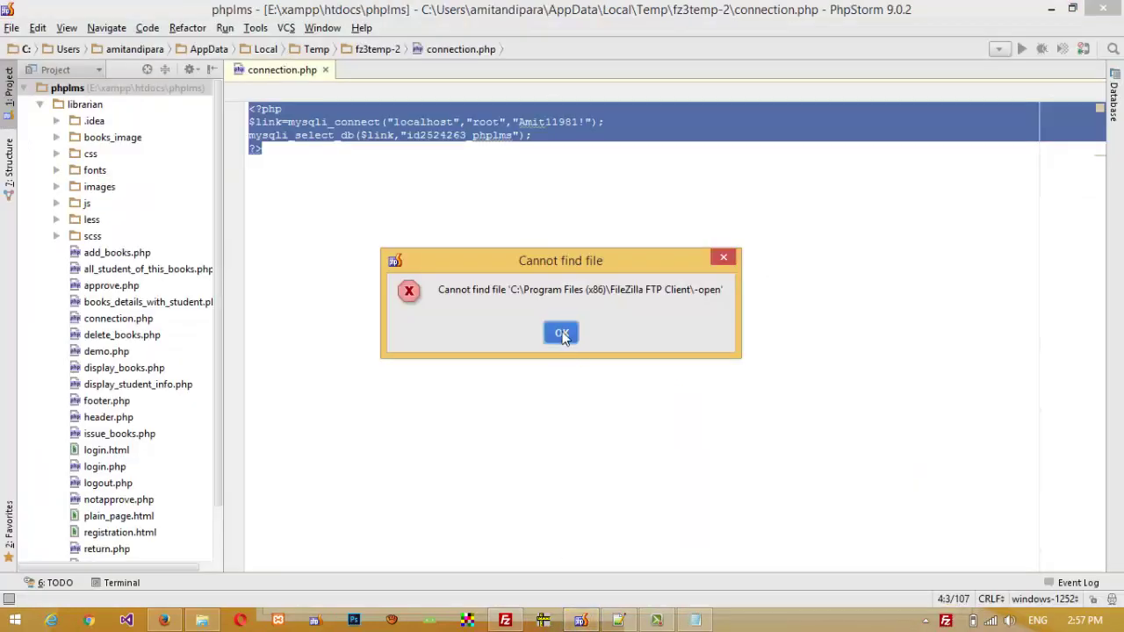
Paste the updated connection code into the librarian connection.php, upload it, and return to Firefox
left_click(562, 334)
left_click_drag(283, 154, 244, 102)
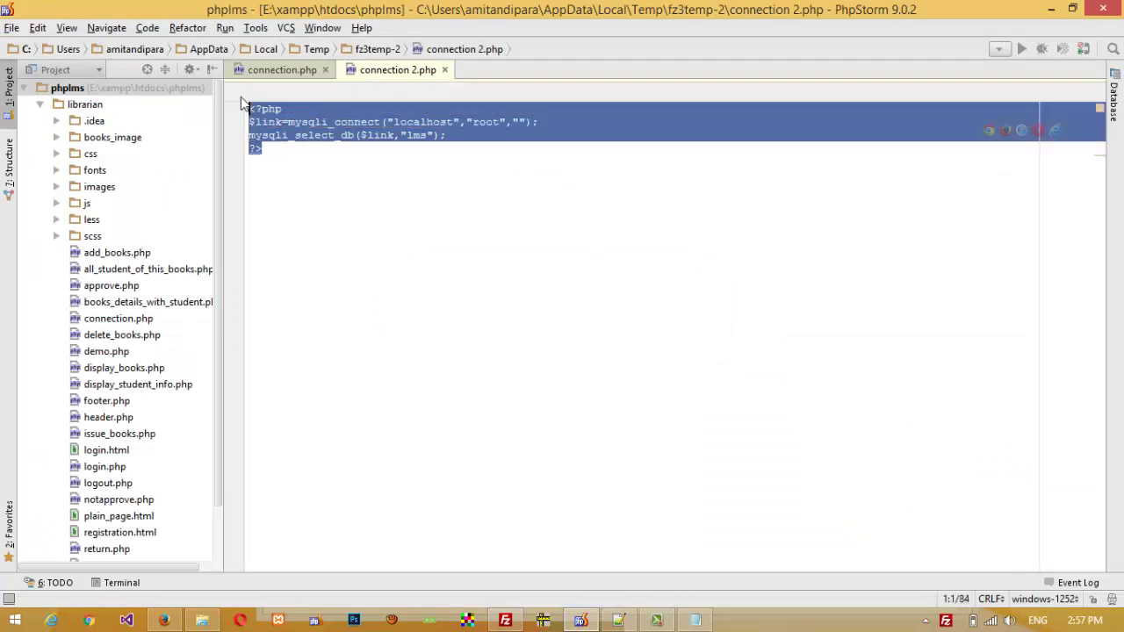
key("ctrl+v")
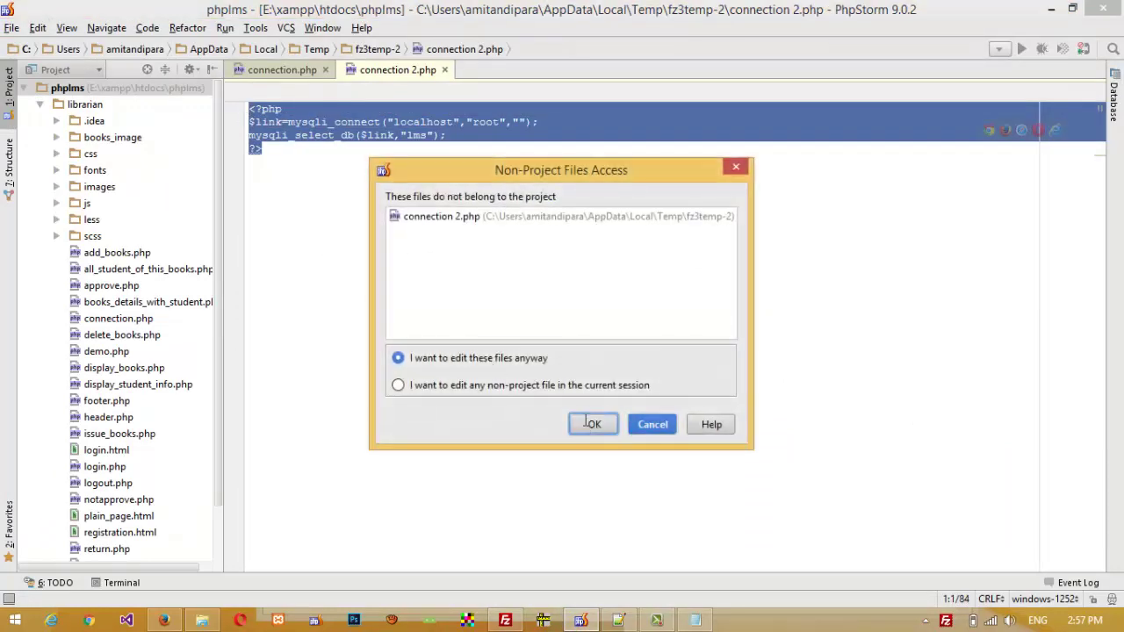
left_click(590, 422)
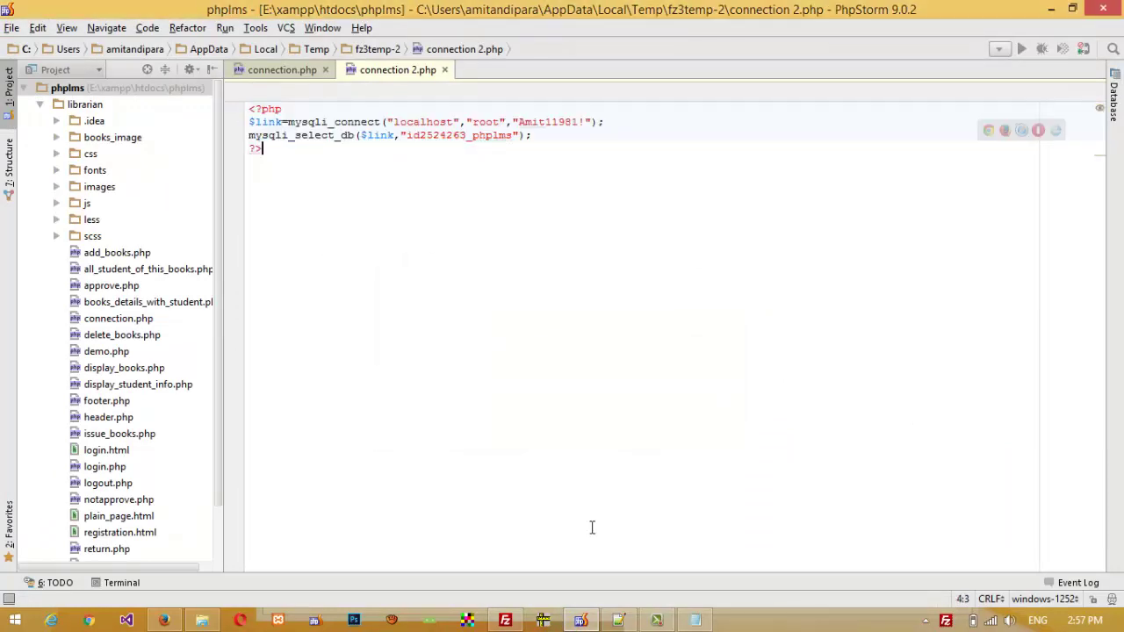
left_click(505, 620)
left_click(568, 375)
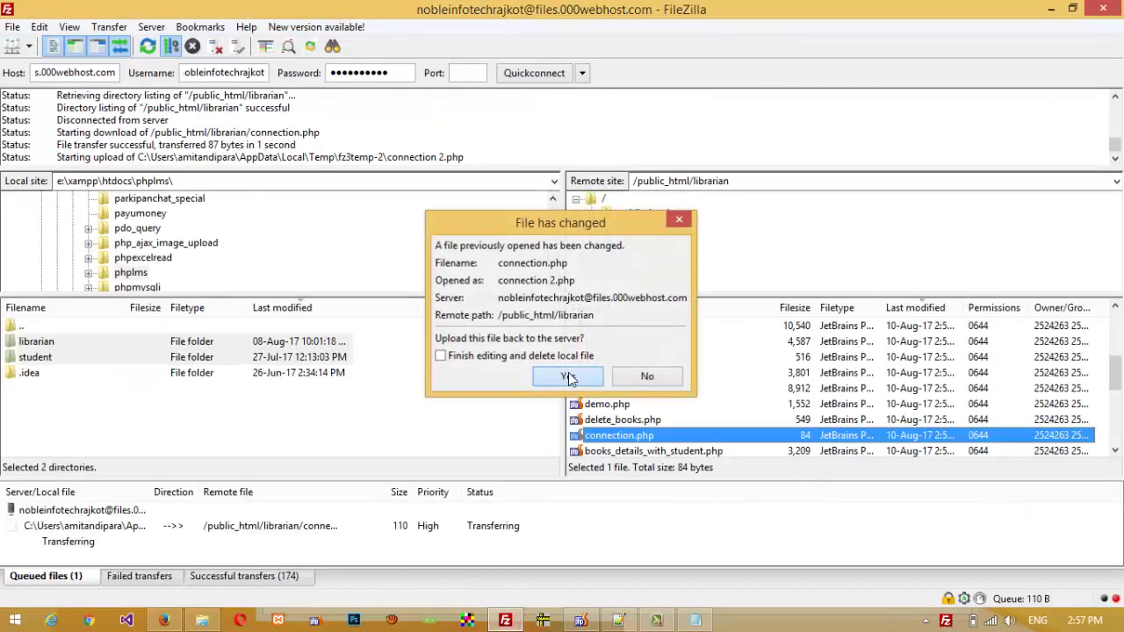
left_click(164, 620)
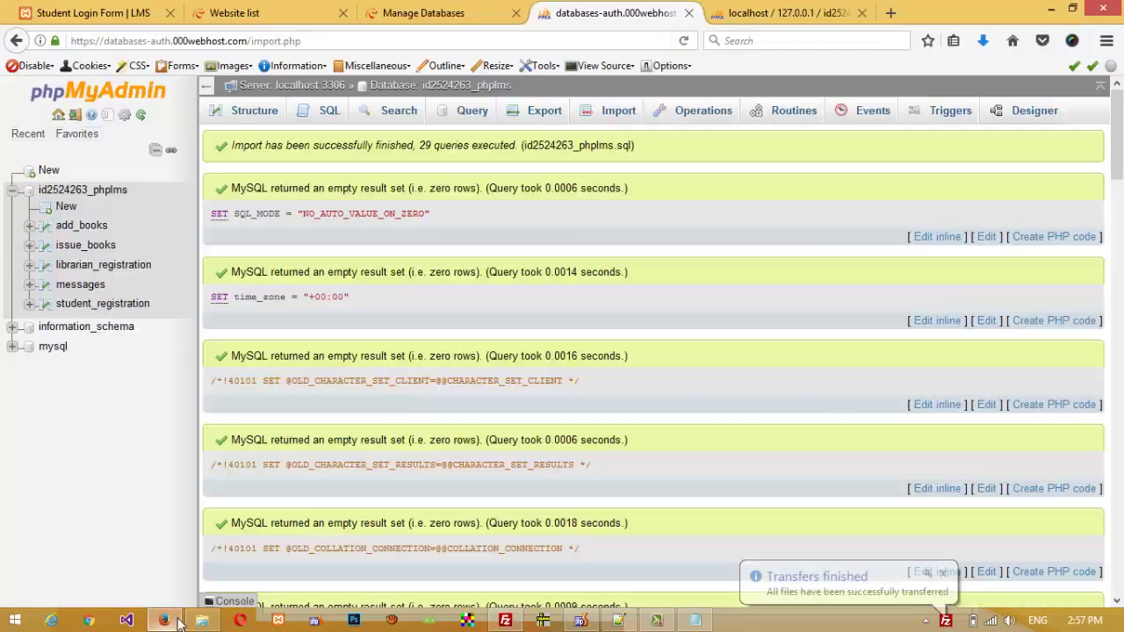
Browse the 000webhost Manage Databases, File manager and Build website pages
left_click(530, 9)
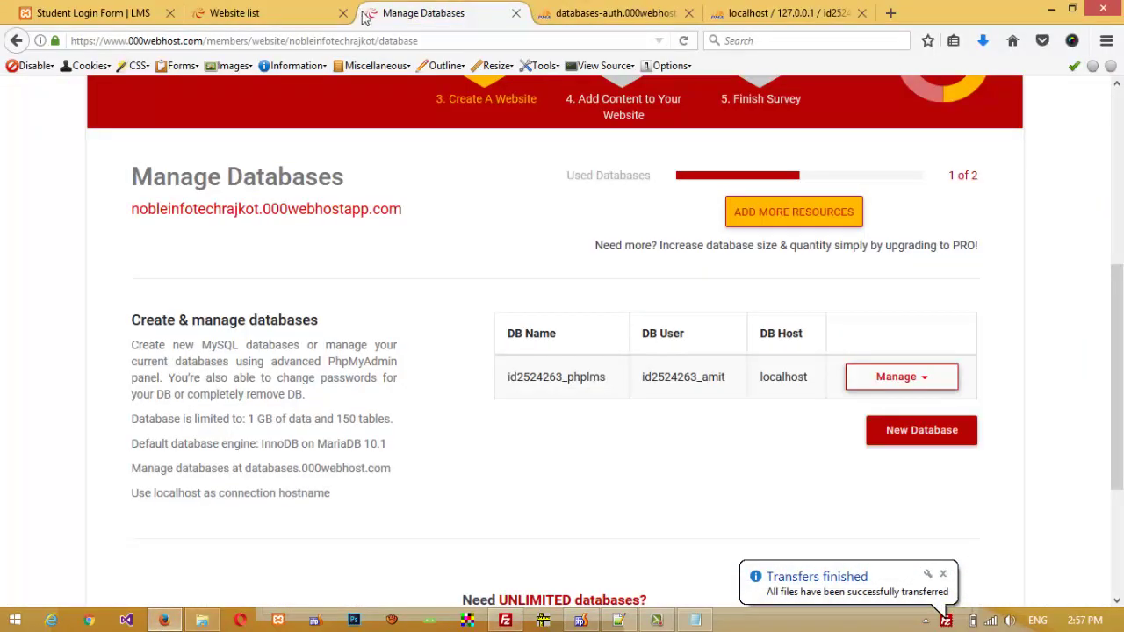
scroll(1052, 299, "up", 1)
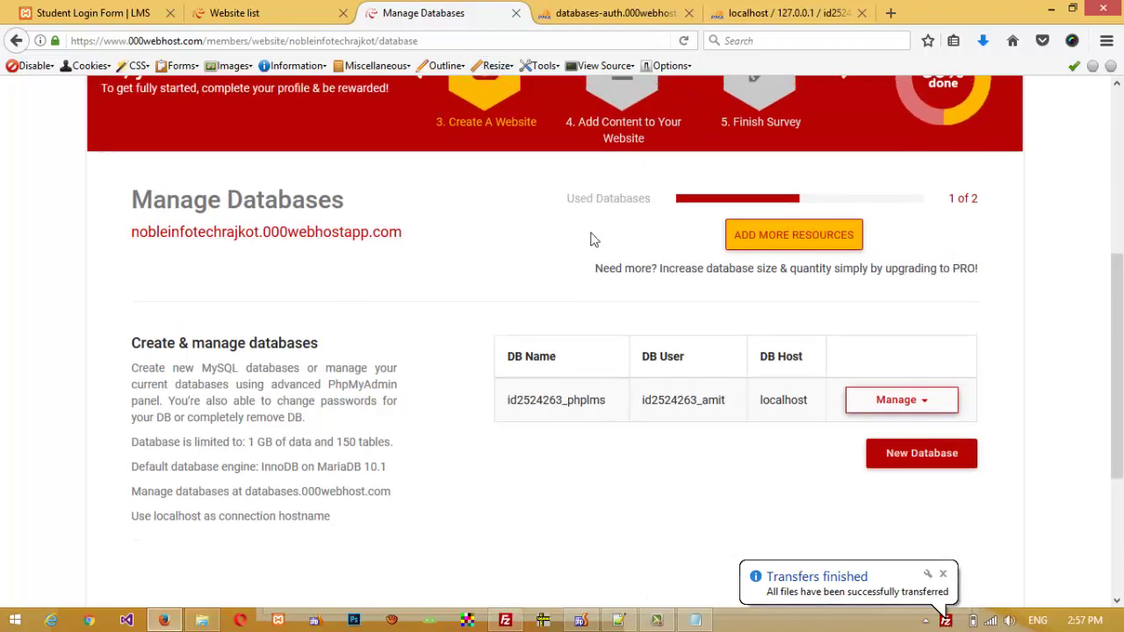
scroll(1119, 278, "up", 2)
scroll(1119, 278, "up", 4)
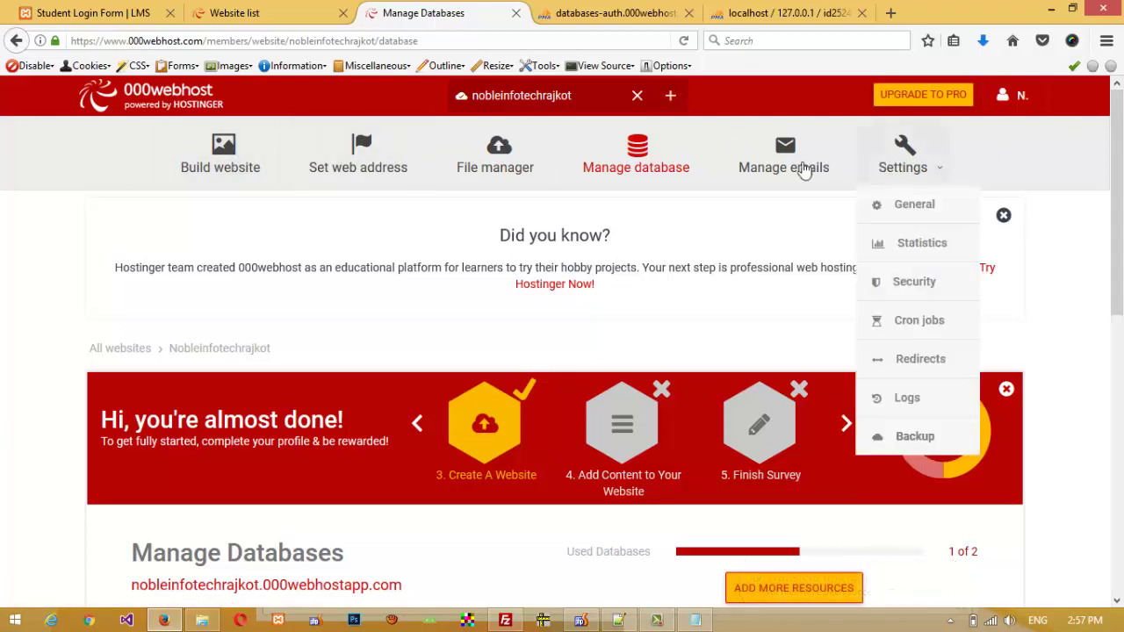
left_click(489, 157)
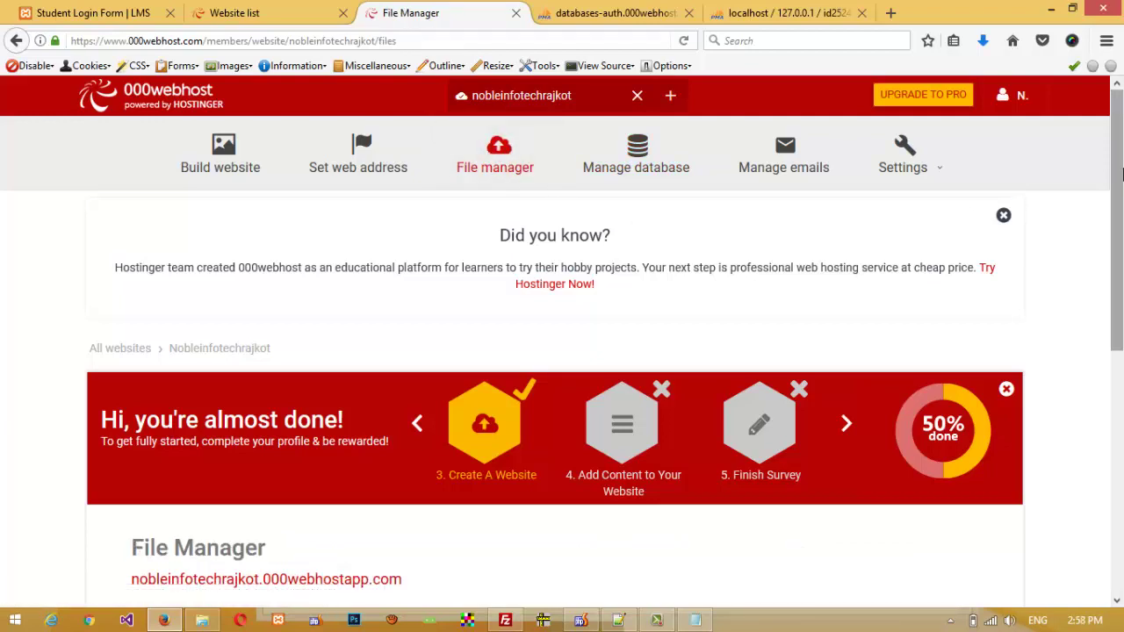
left_click_drag(1120, 168, 1121, 430)
scroll(1121, 482, "up", 9)
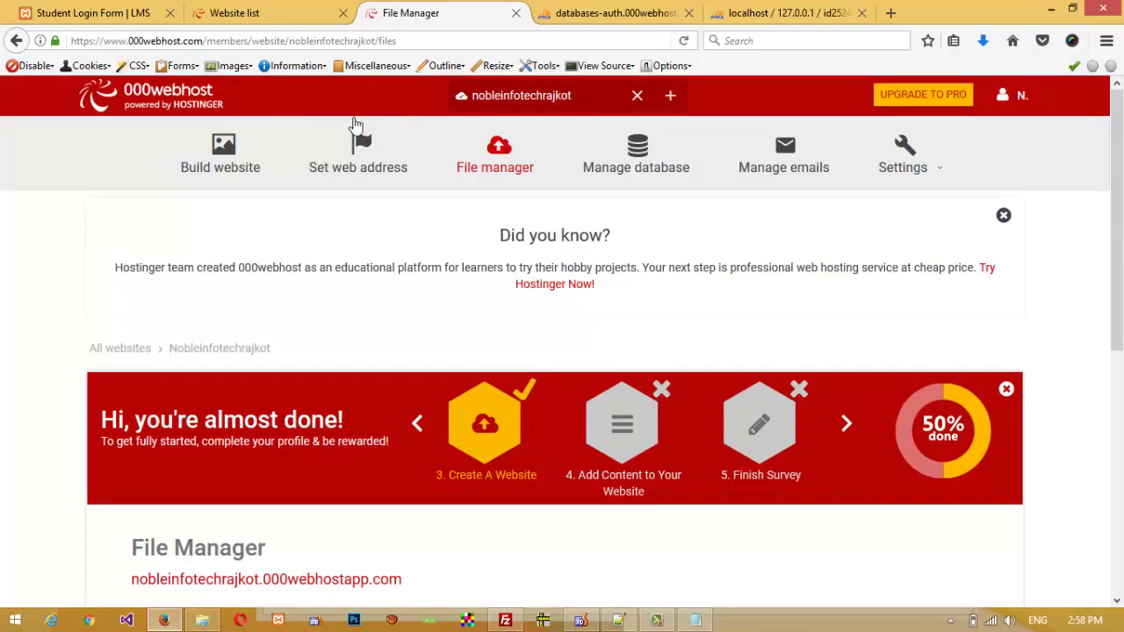
left_click(227, 153)
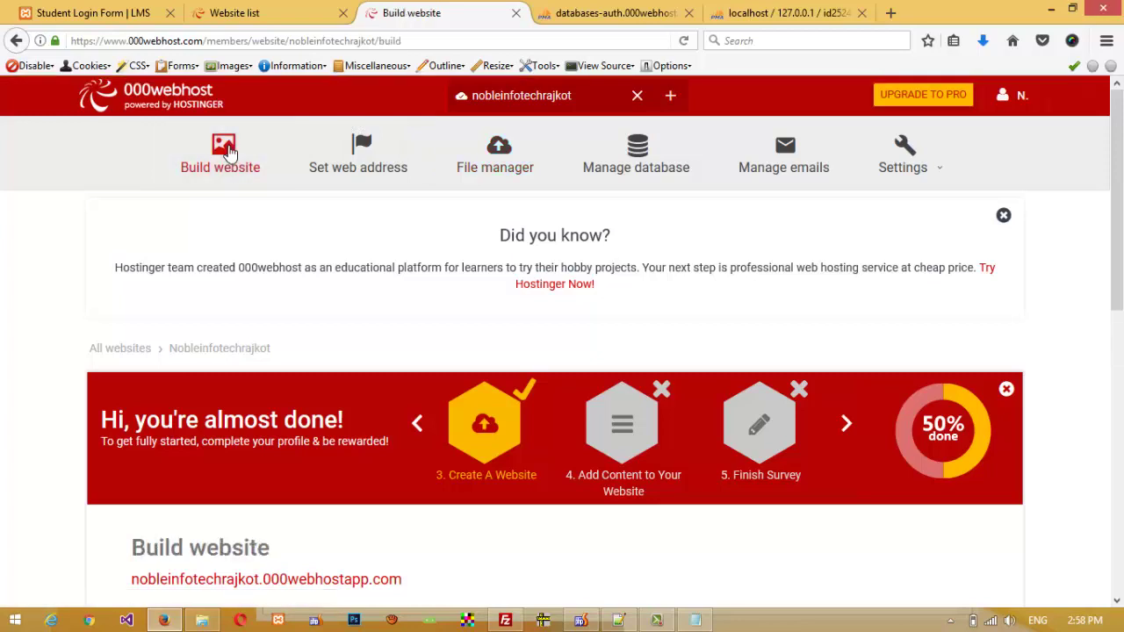
left_click_drag(1120, 201, 1120, 504)
left_click_drag(1121, 562, 1121, 277)
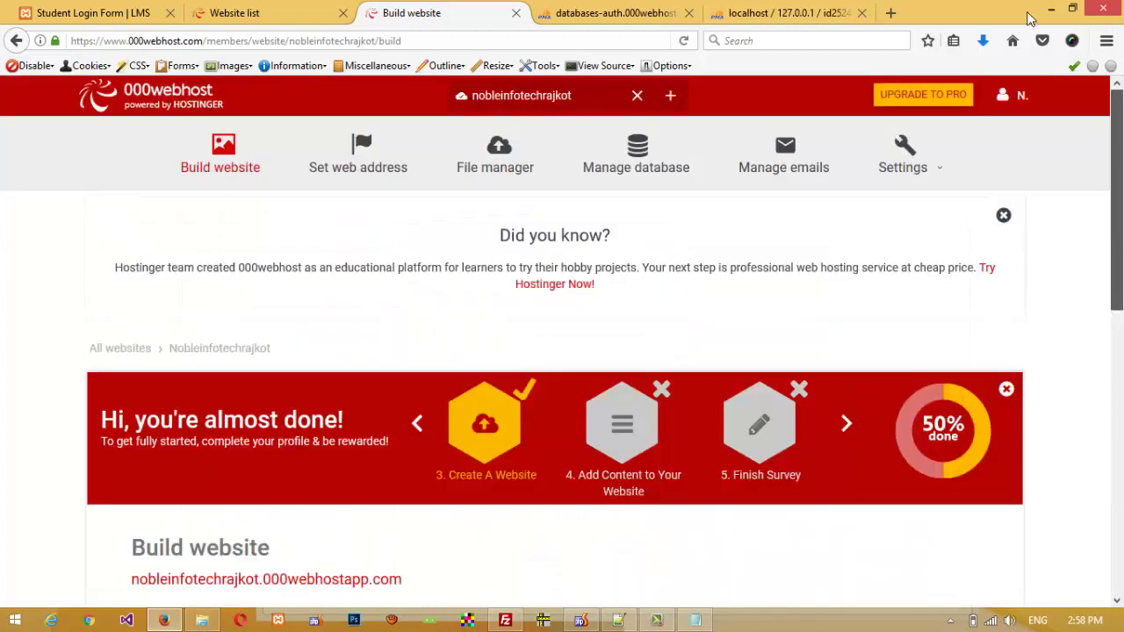
Visit My Profile from the account menu, then go to the My websites list
left_click(1017, 97)
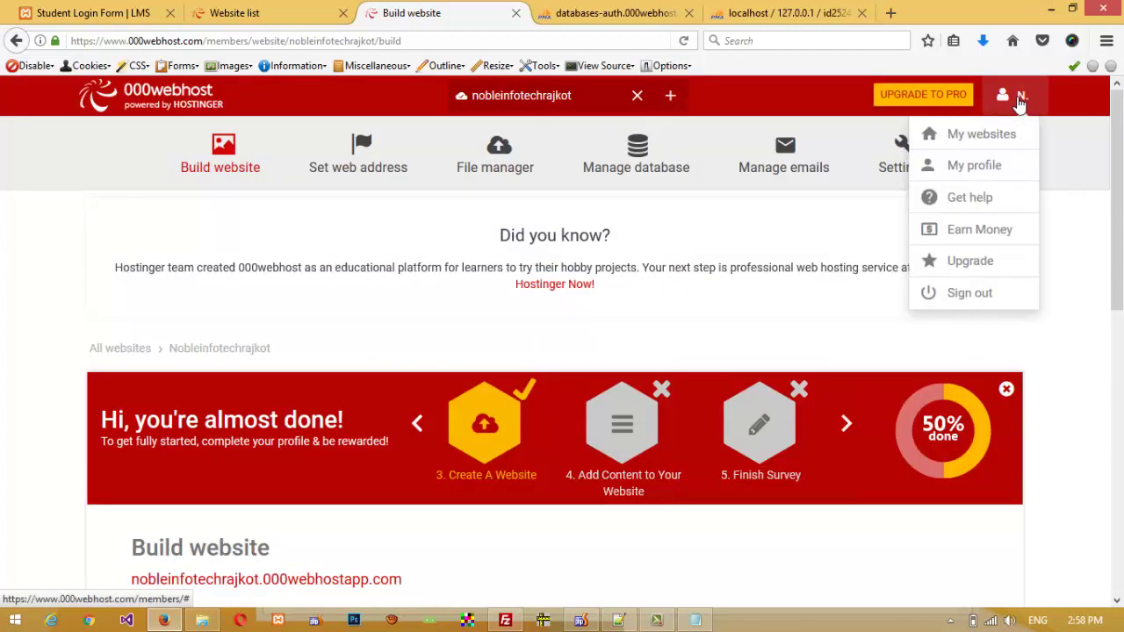
left_click(972, 171)
mouse_move(1119, 158)
left_mouse_down()
mouse_move(1121, 493)
mouse_move(1121, 158)
left_mouse_up()
left_click(1025, 95)
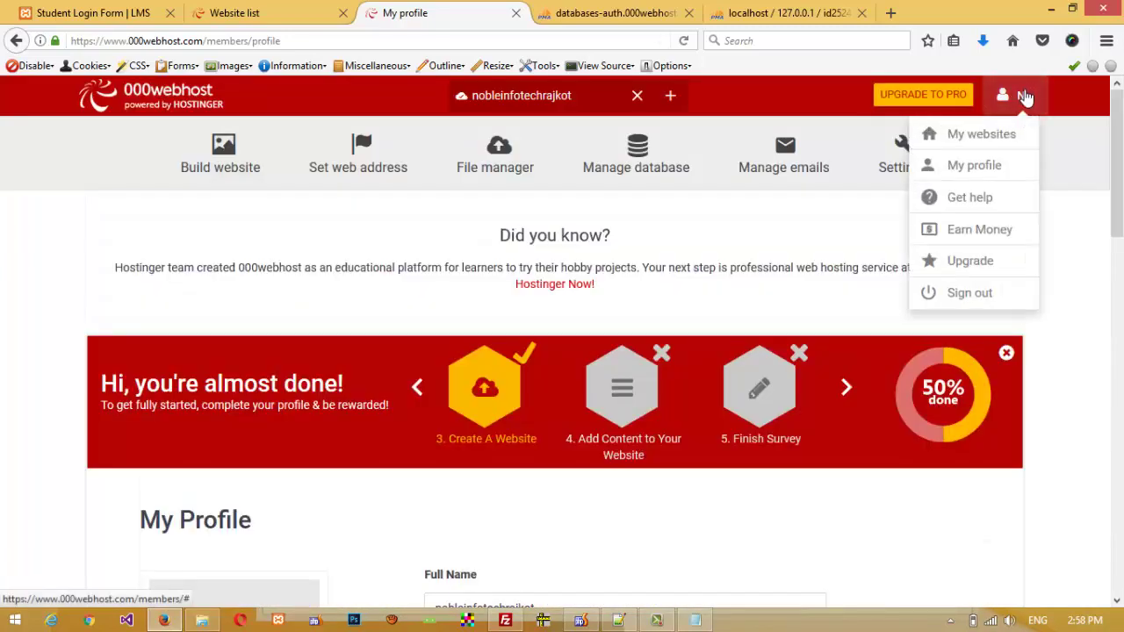
left_click(969, 138)
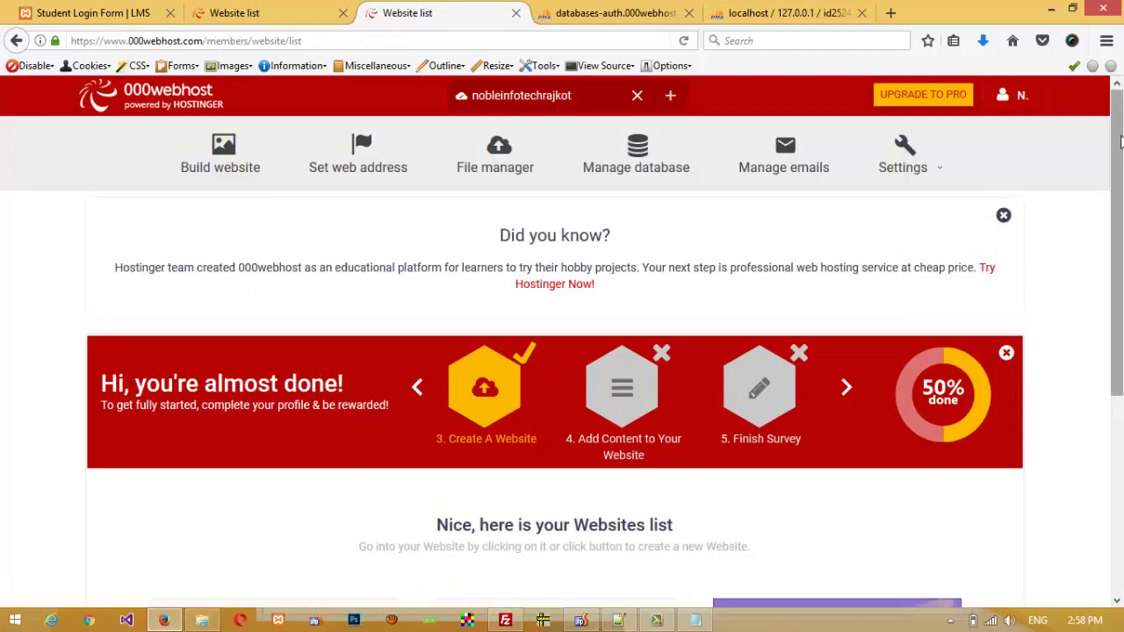
left_click_drag(1120, 141, 1120, 335)
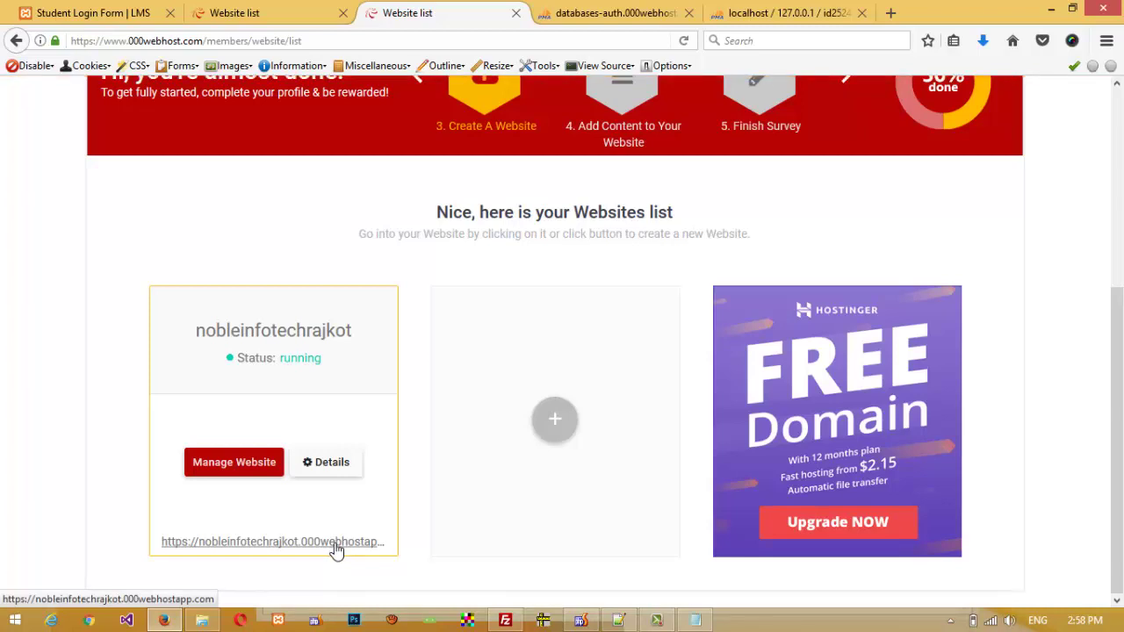
Open the live site, load its /librarian/ folder, then its login.php page
left_click(336, 549)
left_click(490, 35)
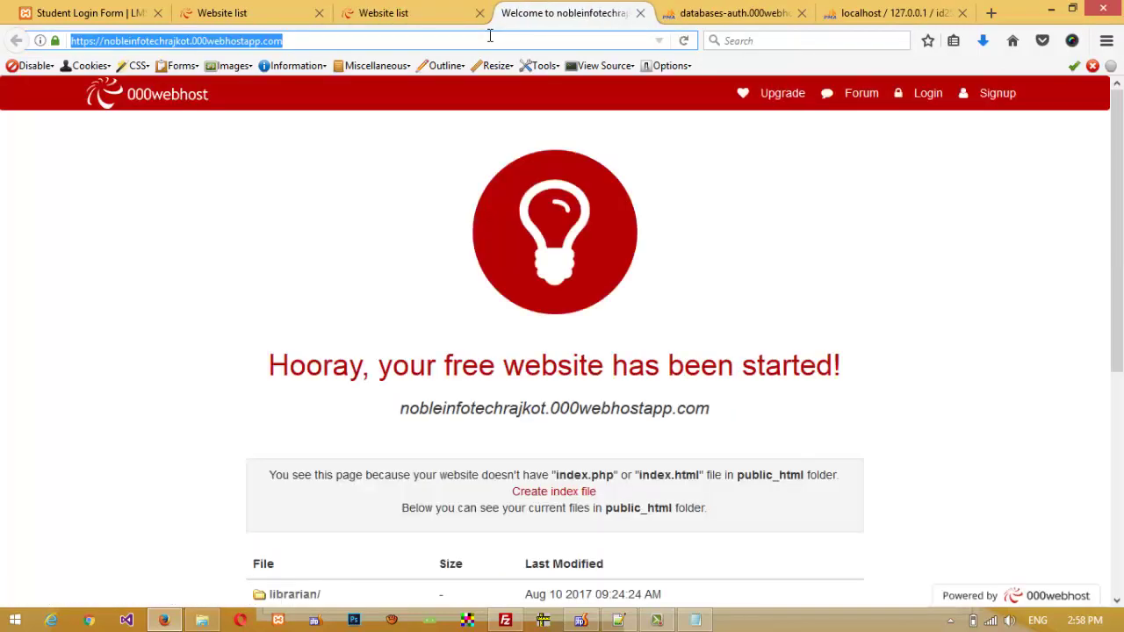
left_click(490, 35)
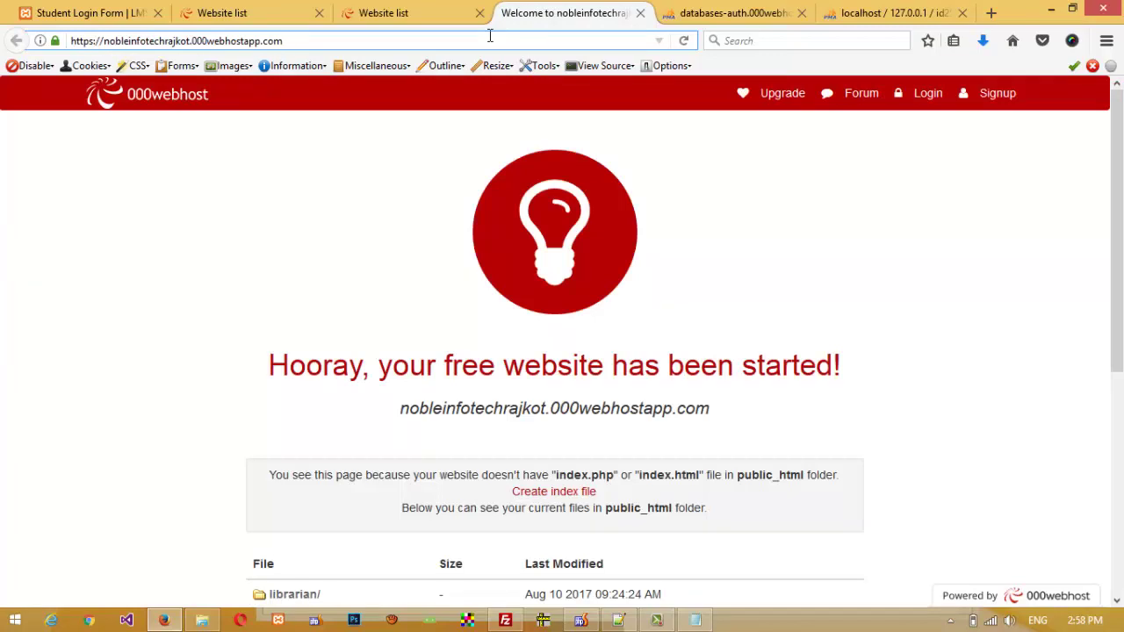
type("/")
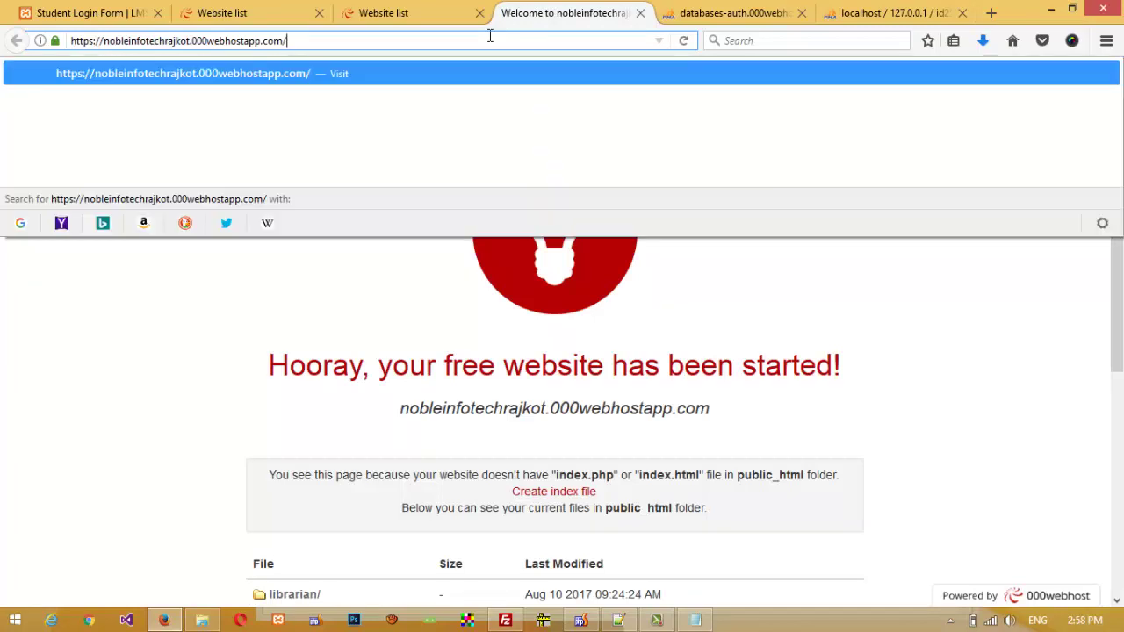
type("librarian/")
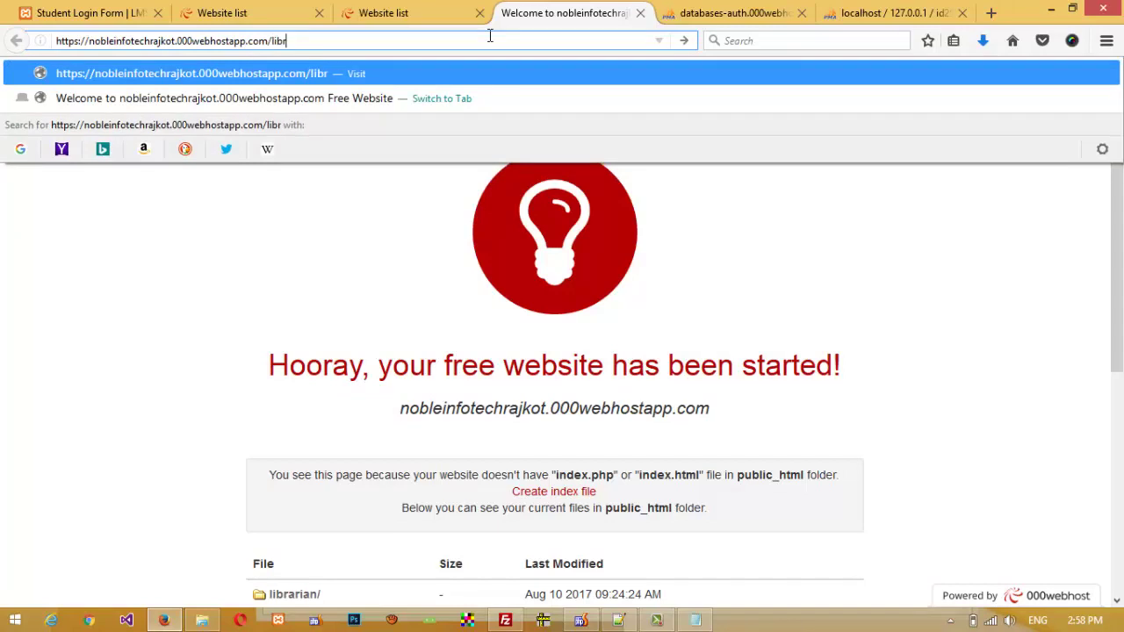
key("Return")
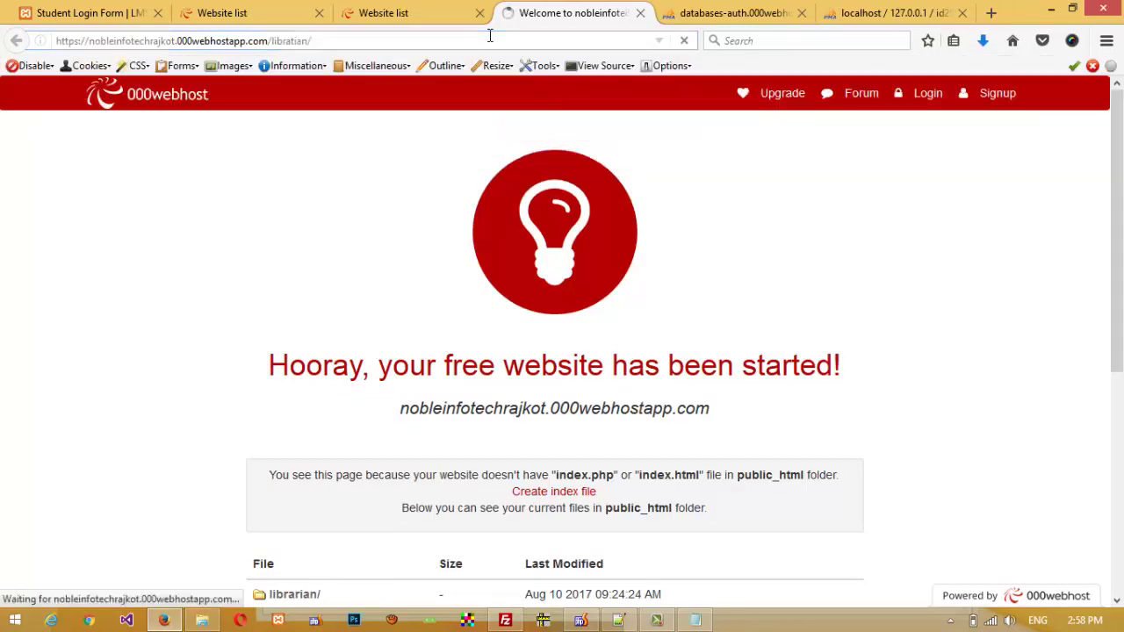
left_click(490, 35)
left_click(490, 35)
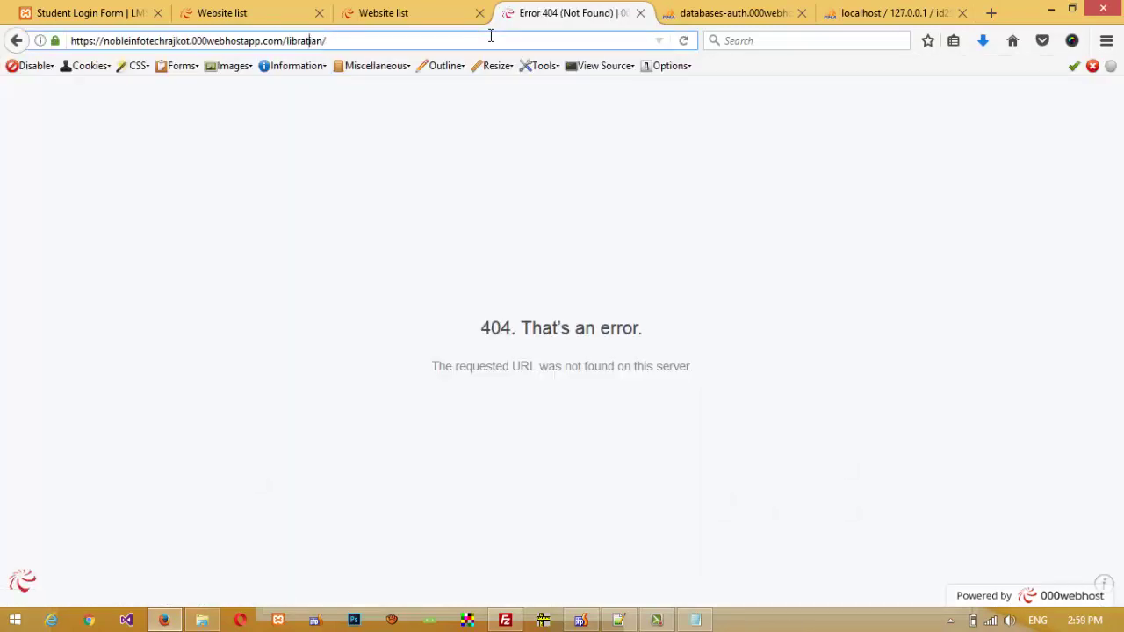
key("Return")
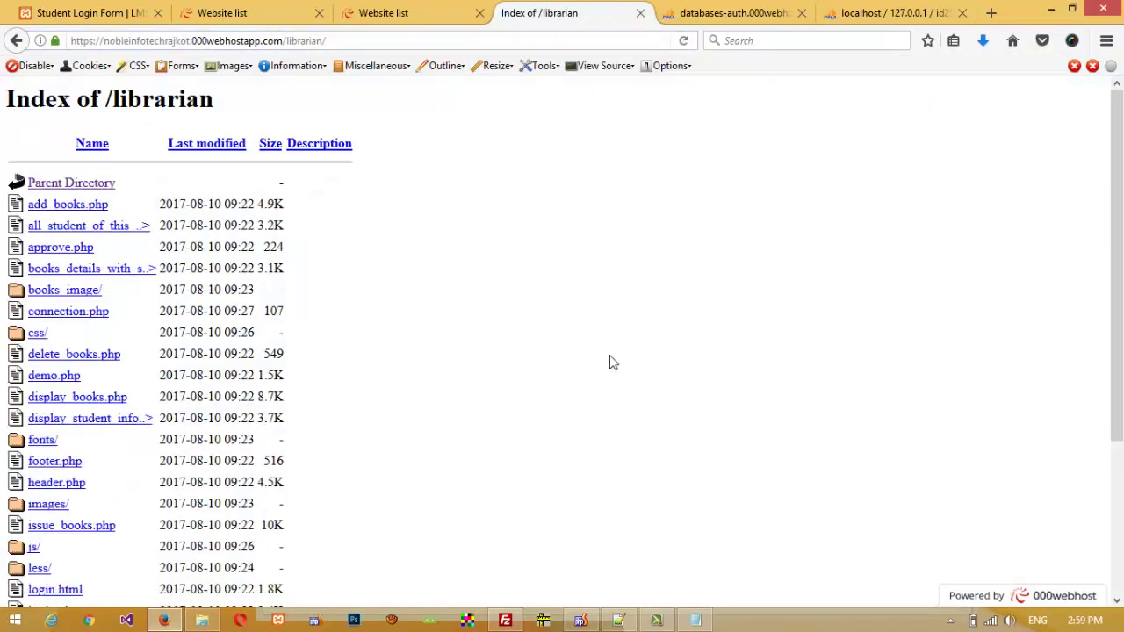
left_click_drag(1117, 220, 1121, 344)
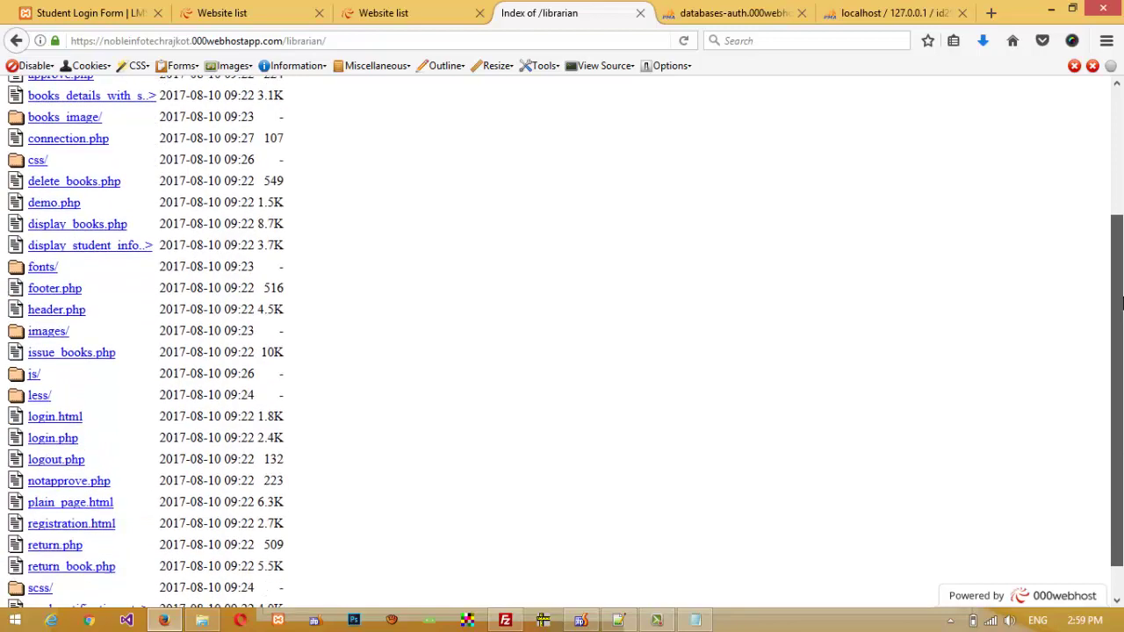
left_click(36, 441)
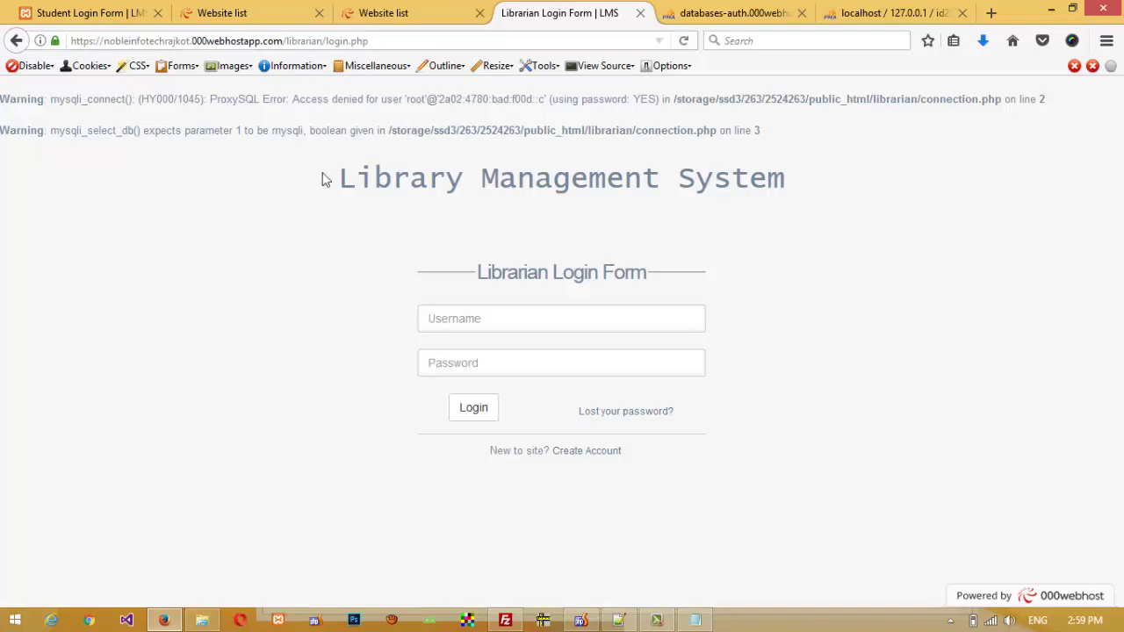
Reopen the server's librarian connection.php with View/Edit, dismissing the already-being-edited warning
mouse_move(506, 622)
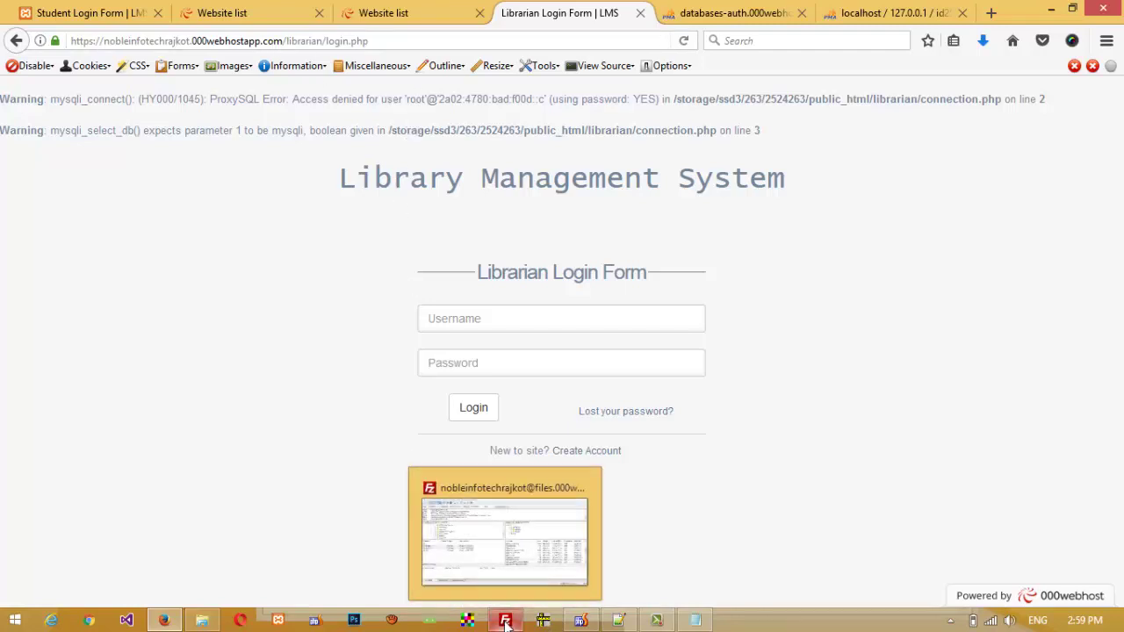
left_click(540, 535)
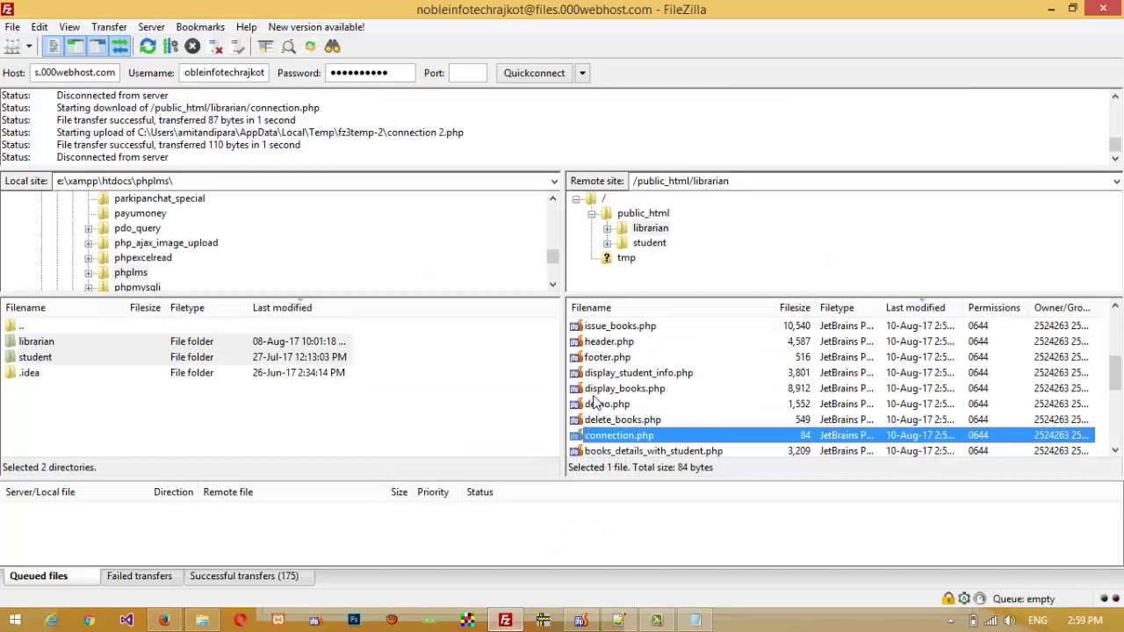
left_click_drag(1108, 374, 1109, 325)
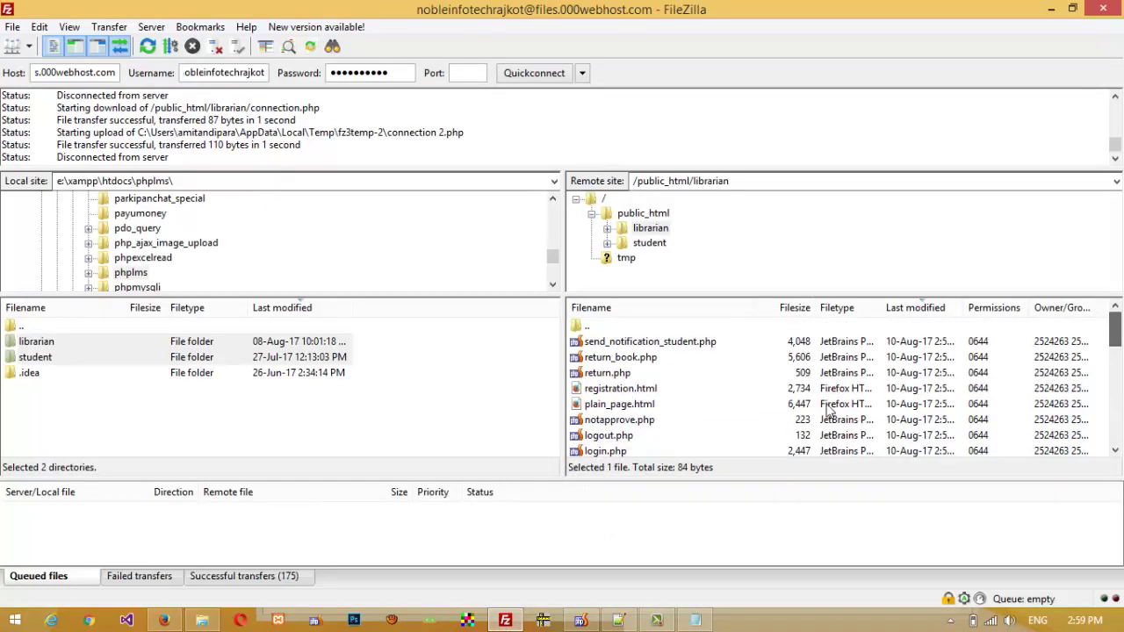
left_click(601, 404)
key("c")
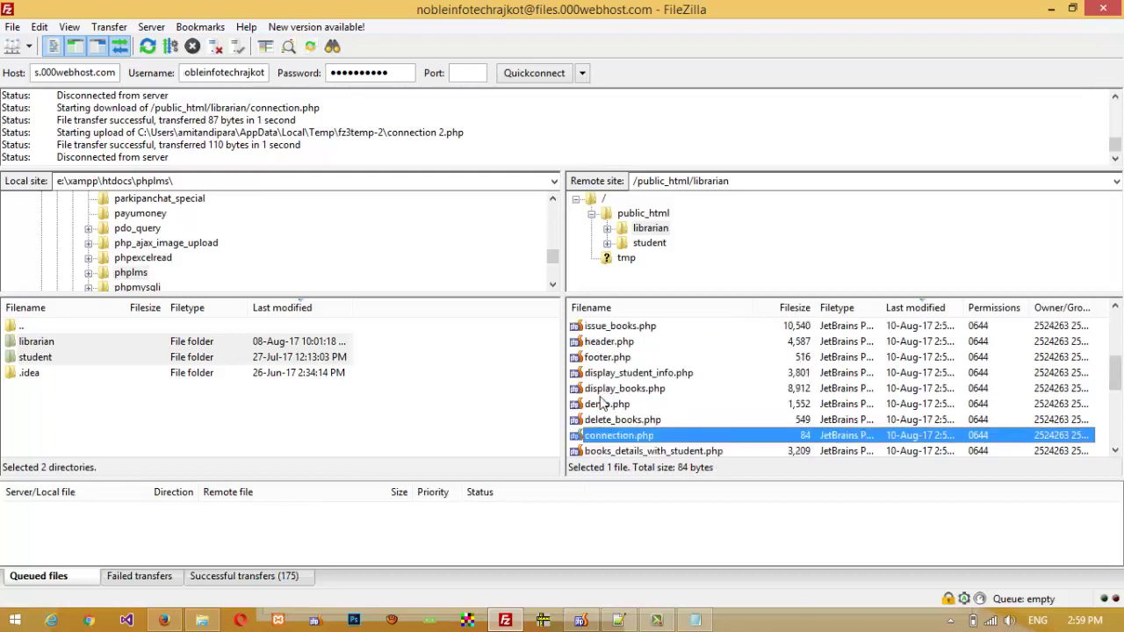
right_click(601, 436)
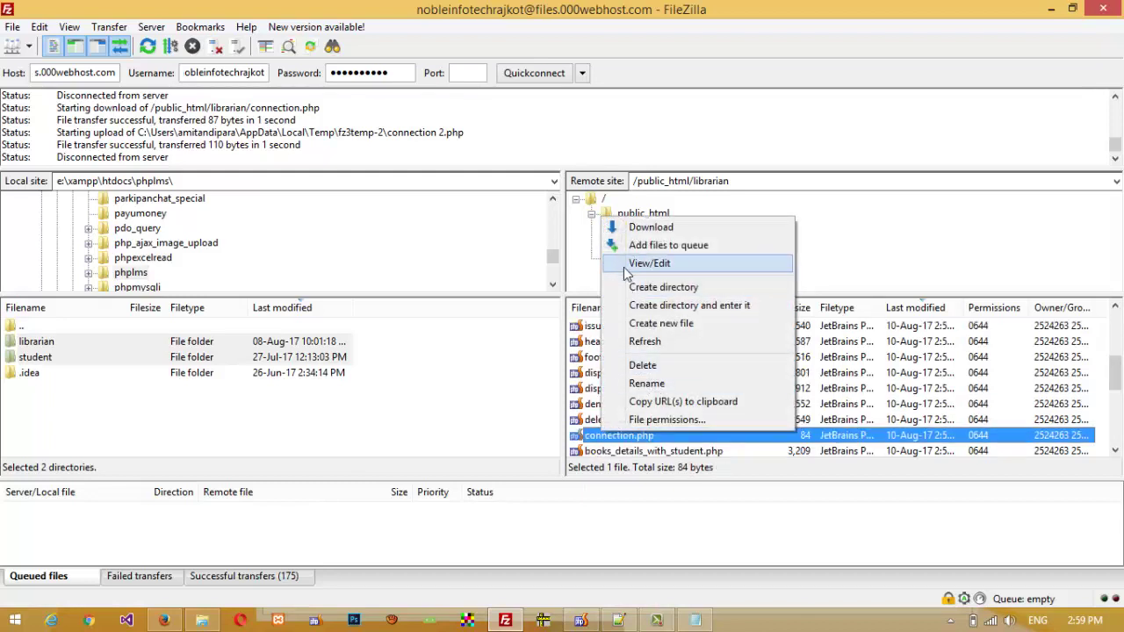
left_click(624, 266)
left_click(844, 431)
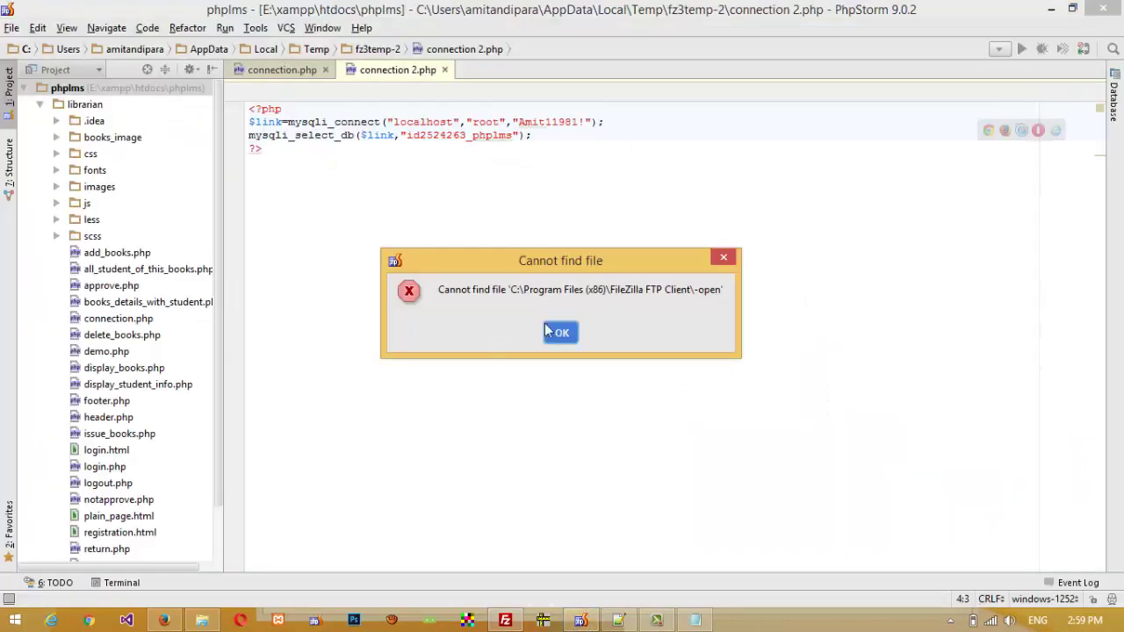
Paste the hosting database username over 'root' in the librarian connection.php mysqli_connect call
left_click(558, 332)
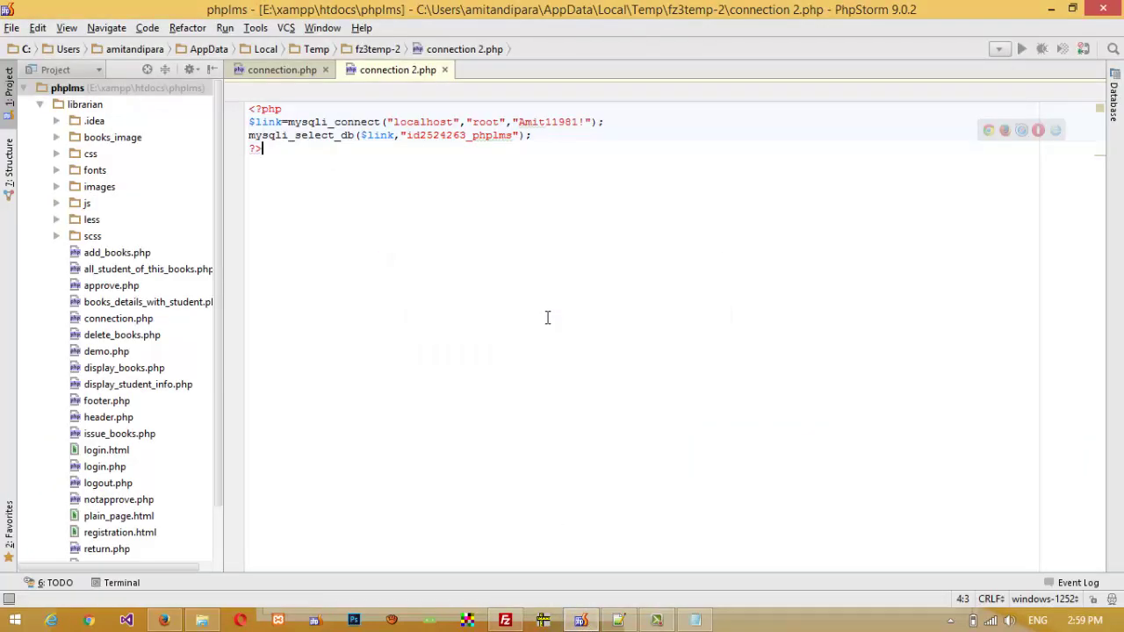
left_click_drag(473, 122, 497, 122)
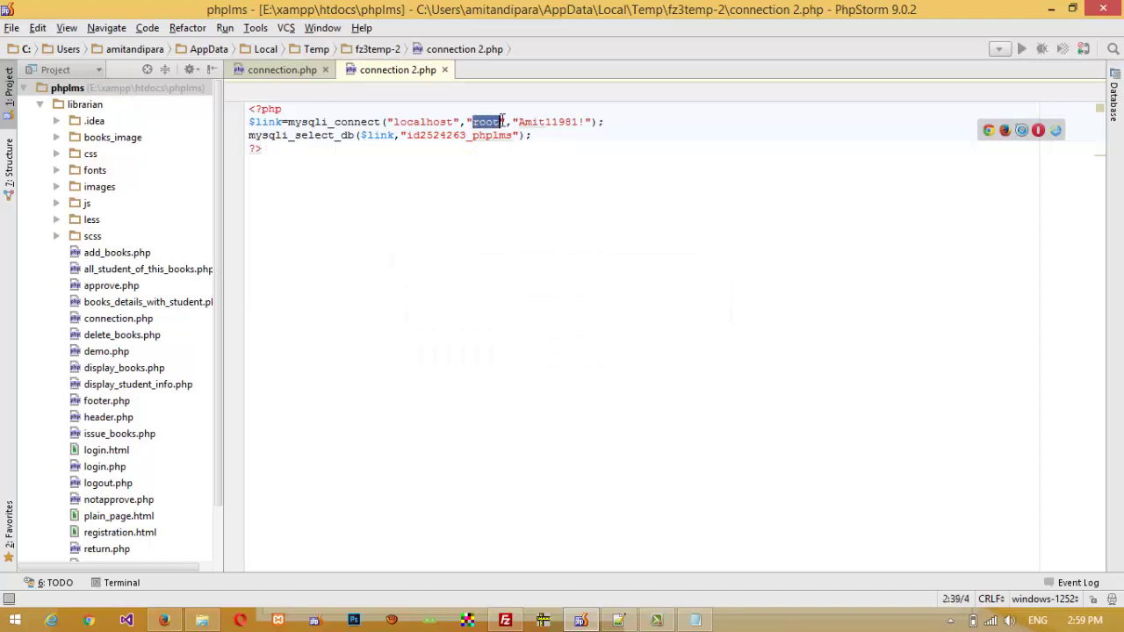
left_click(694, 621)
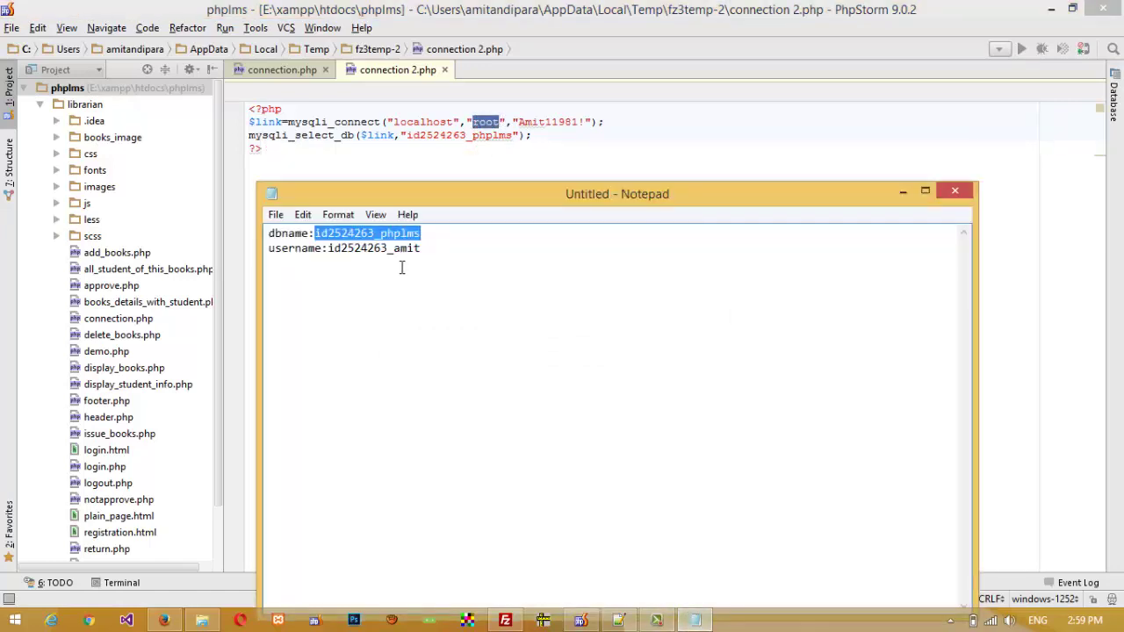
left_click_drag(330, 249, 431, 246)
key("ctrl+c")
double_click(479, 127)
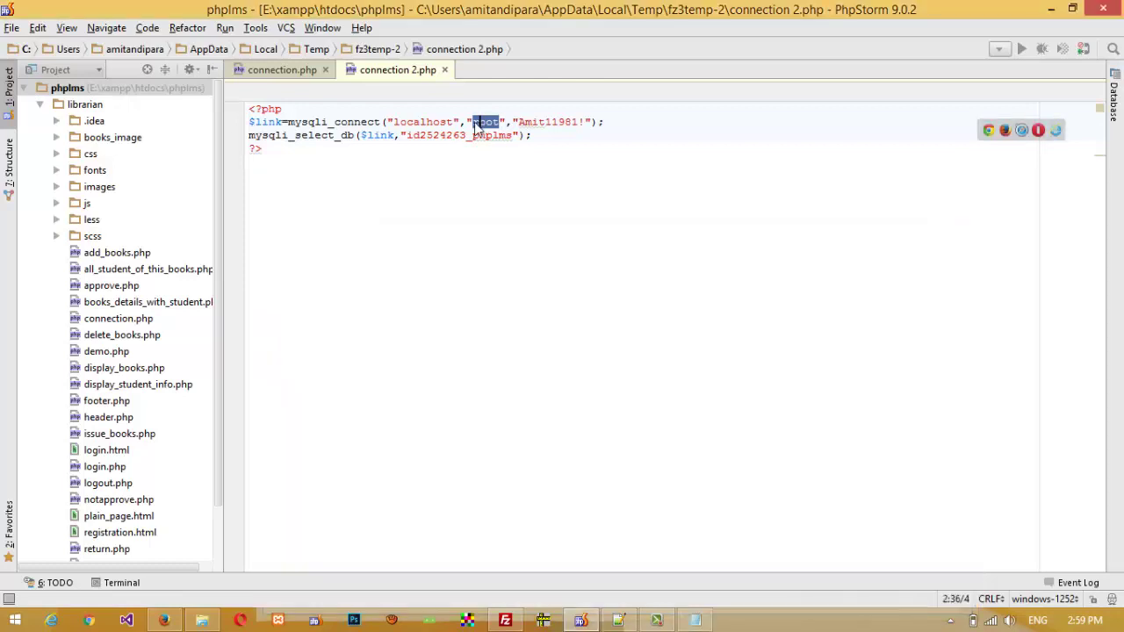
left_click(471, 123)
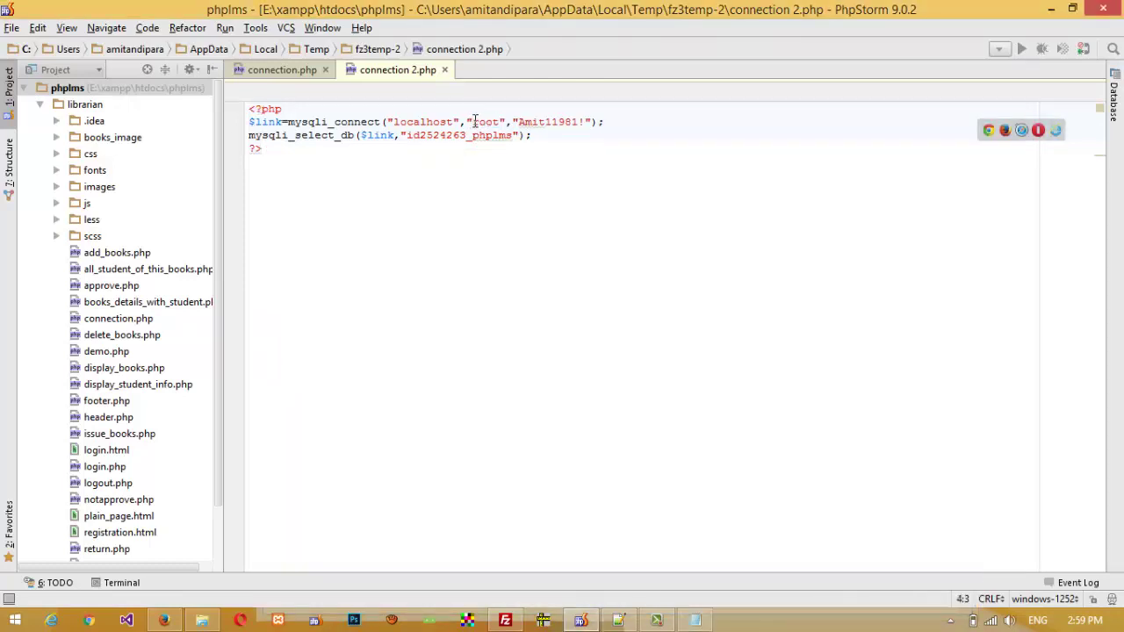
left_click_drag(472, 123, 500, 121)
key("ctrl+v")
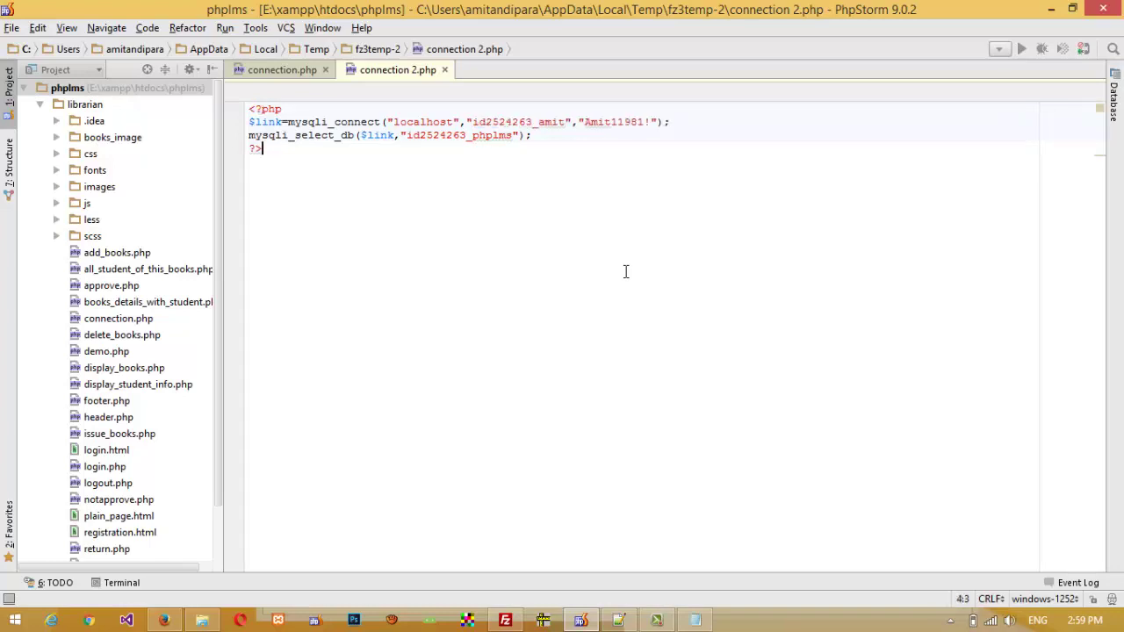
left_click(506, 621)
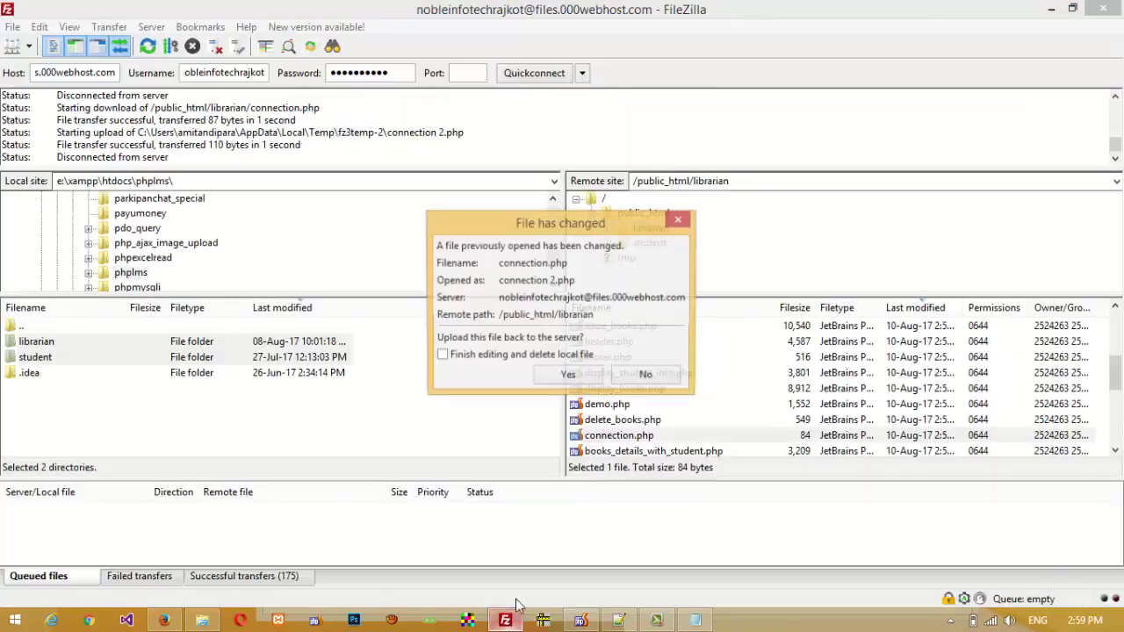
Upload the changed librarian connection.php and reload the librarian login page to test it
left_click(570, 376)
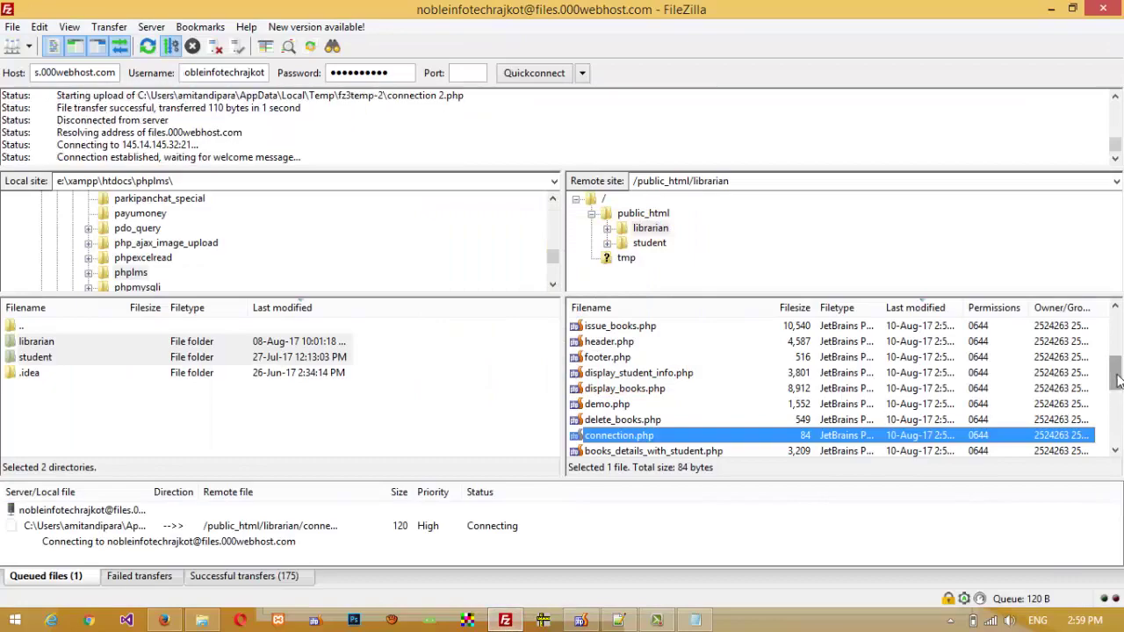
left_click(174, 620)
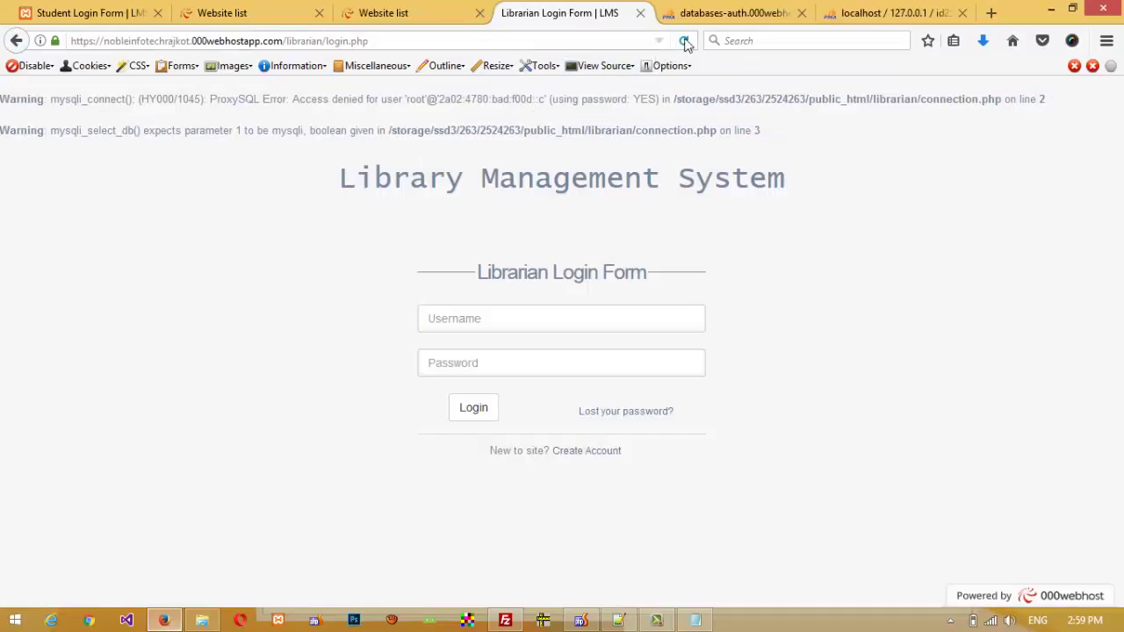
left_click(684, 40)
left_click(506, 619)
left_click(164, 620)
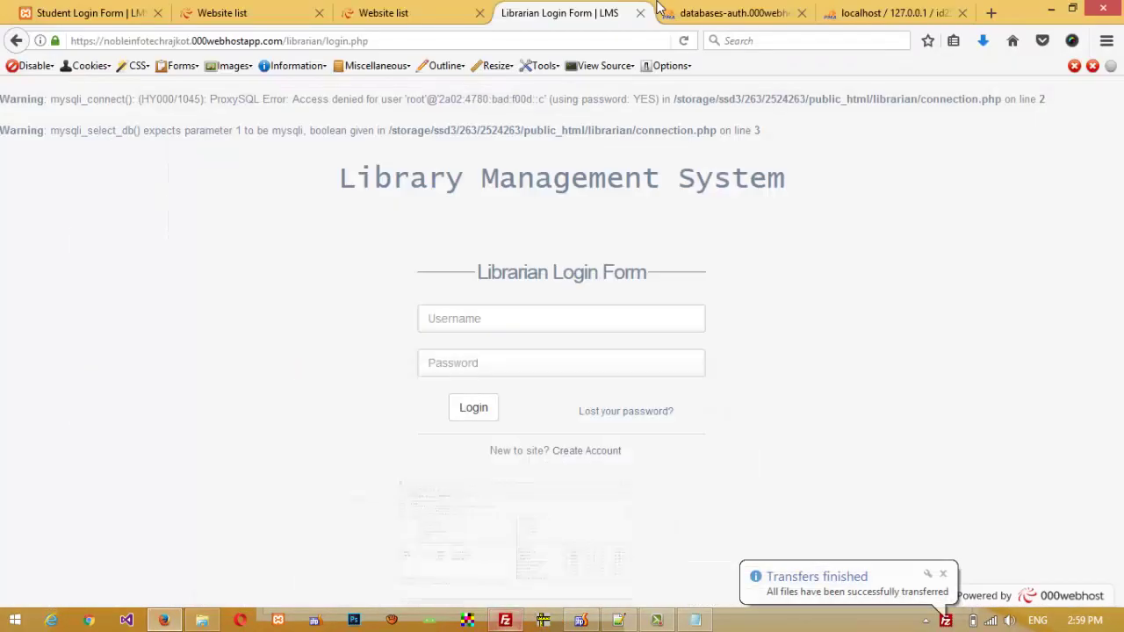
left_click(684, 41)
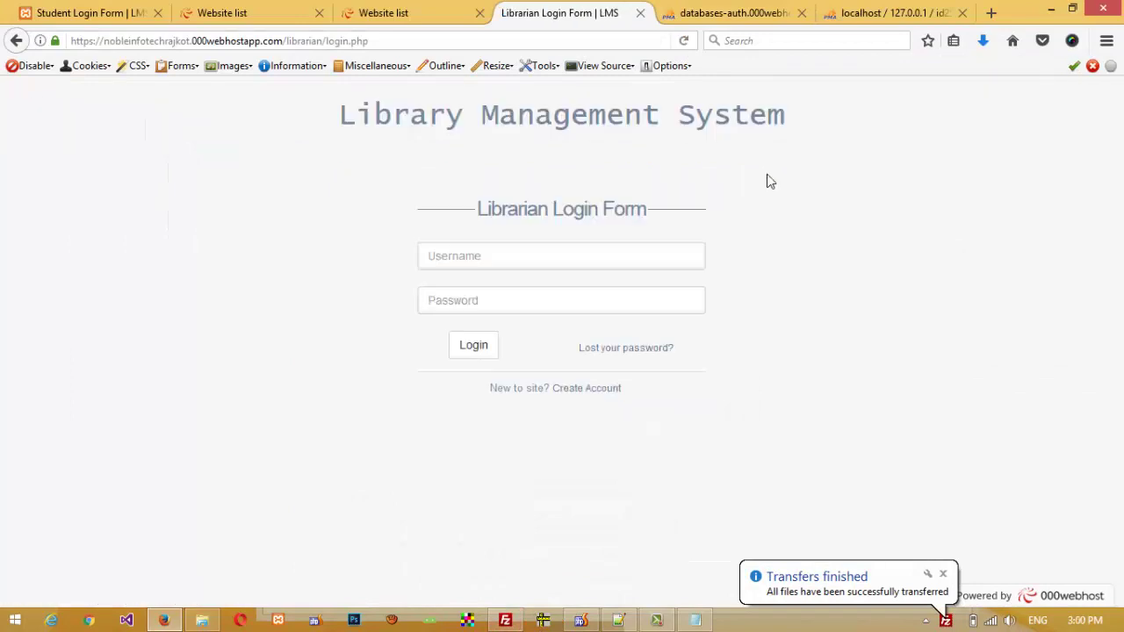
left_click(581, 620)
left_click(505, 620)
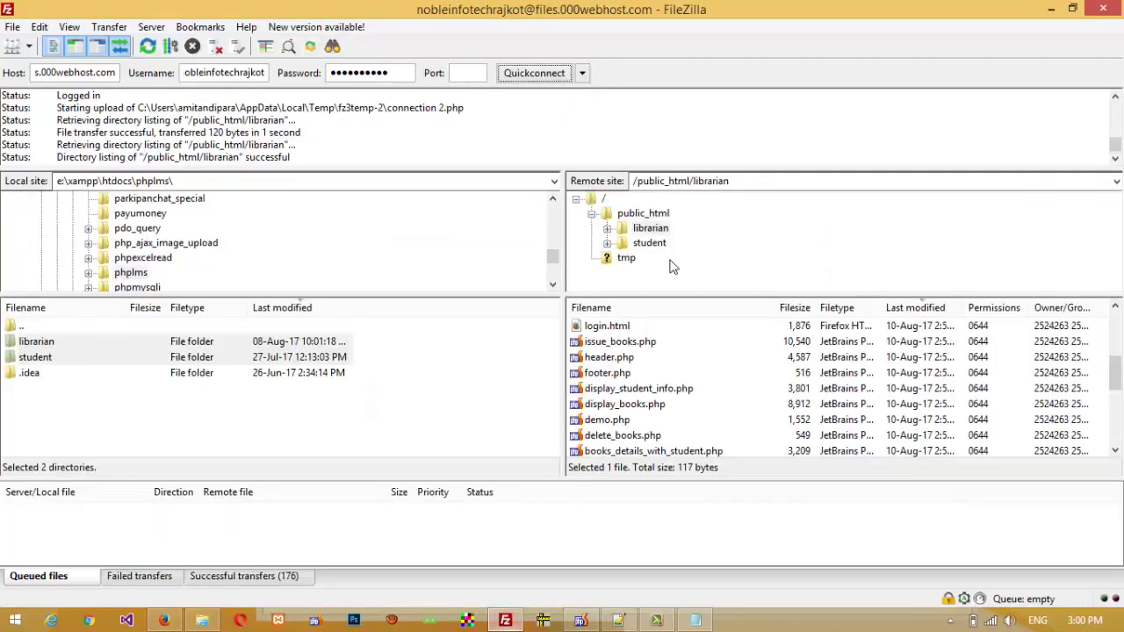
Go up to public_html, enter the student folder, and open its connection.php with View/Edit
left_click_drag(1115, 376, 1115, 325)
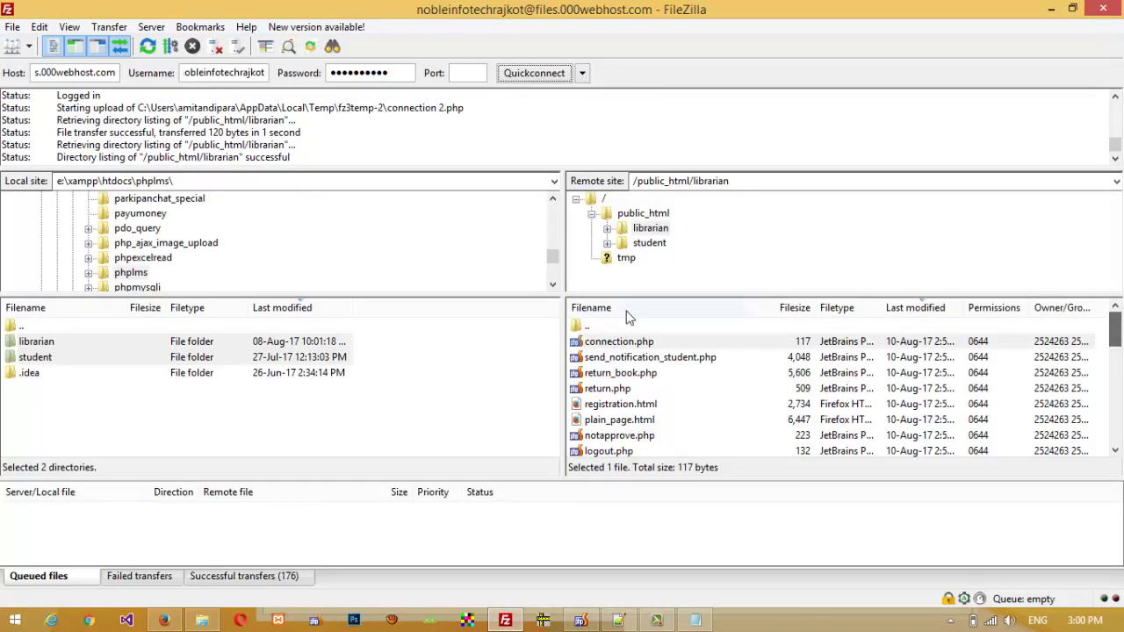
double_click(591, 327)
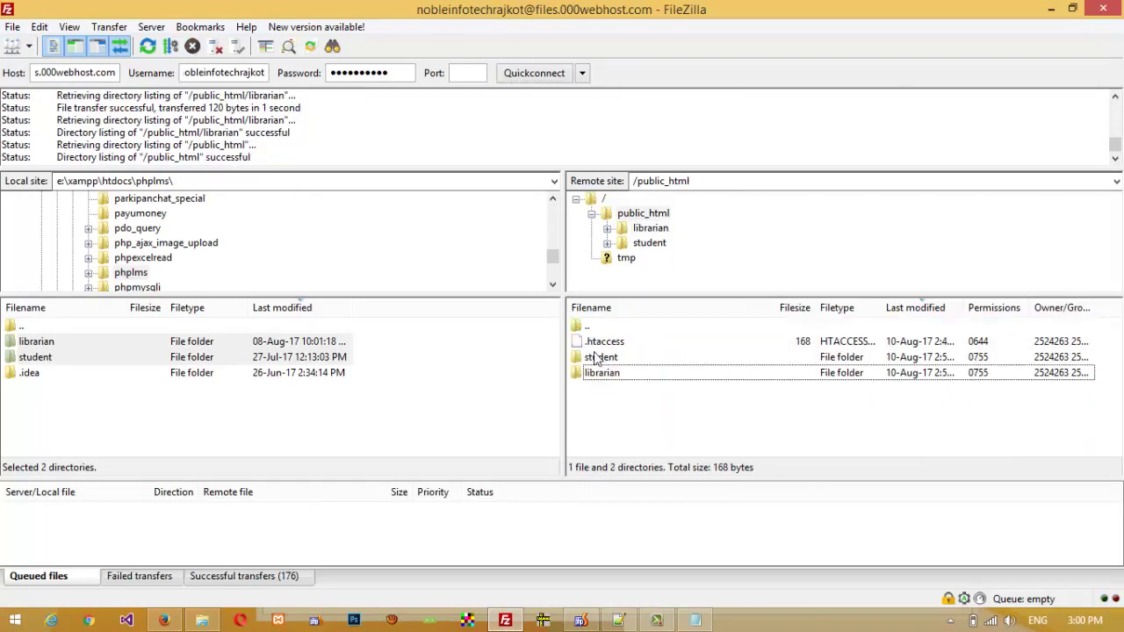
left_click(594, 361)
double_click(595, 367)
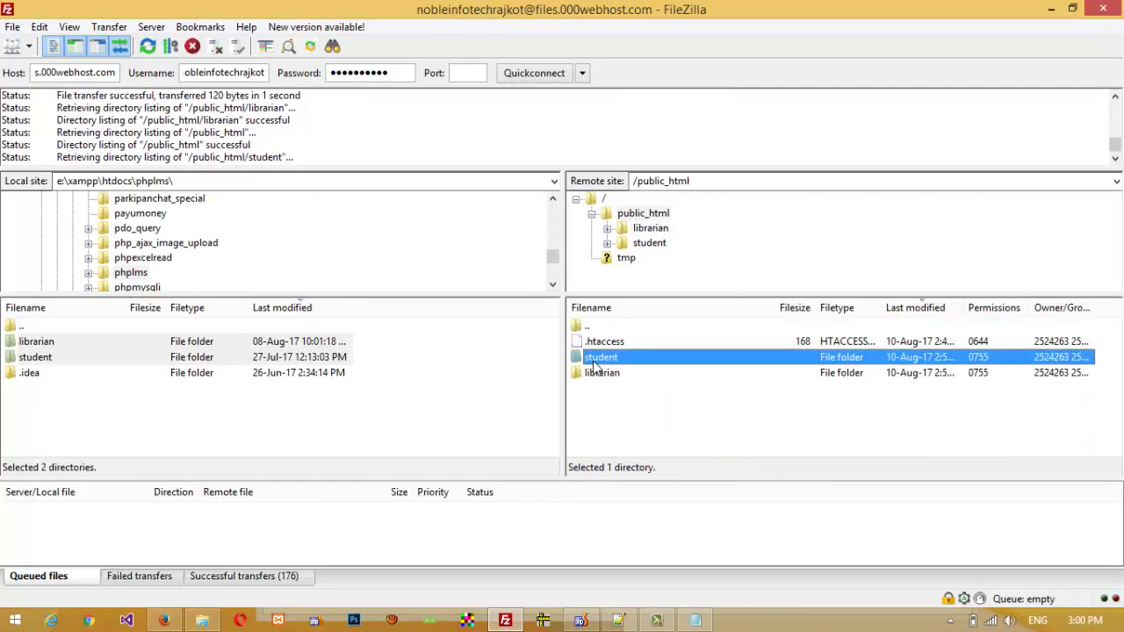
left_click(595, 360)
scroll(594, 367, "down", 1)
key("Up")
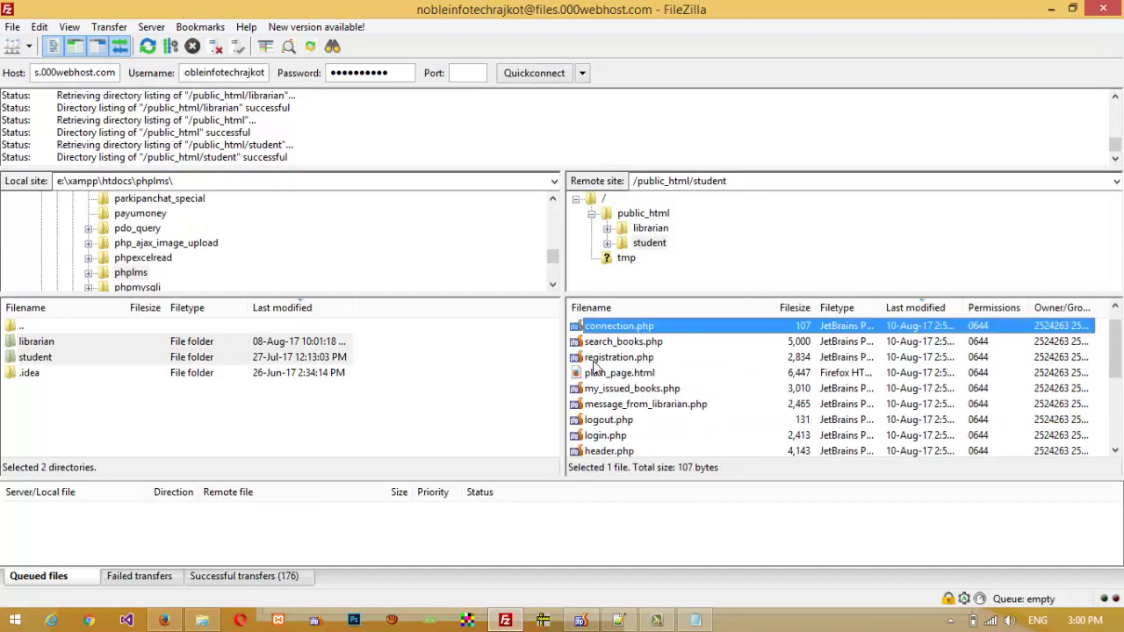
right_click(610, 329)
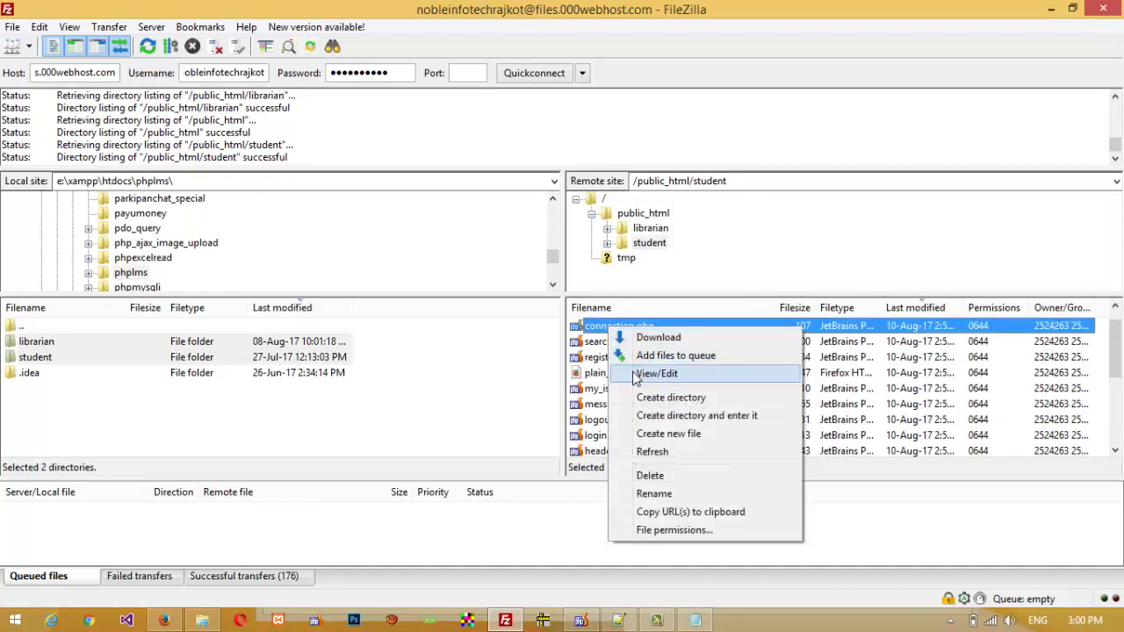
left_click(638, 374)
left_click(844, 431)
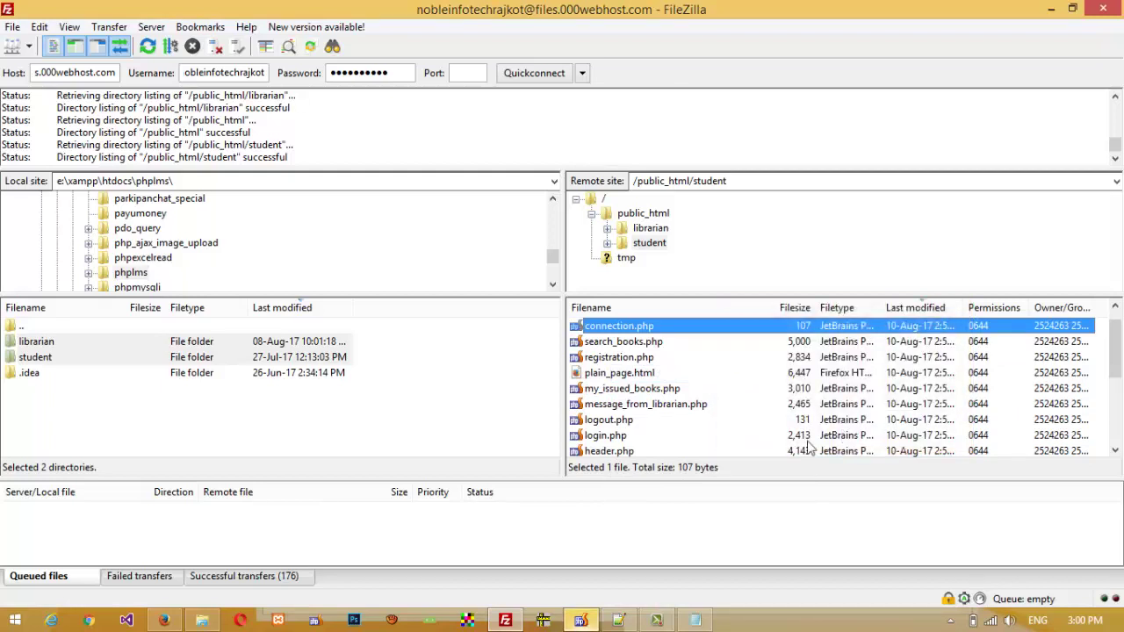
left_click(581, 621)
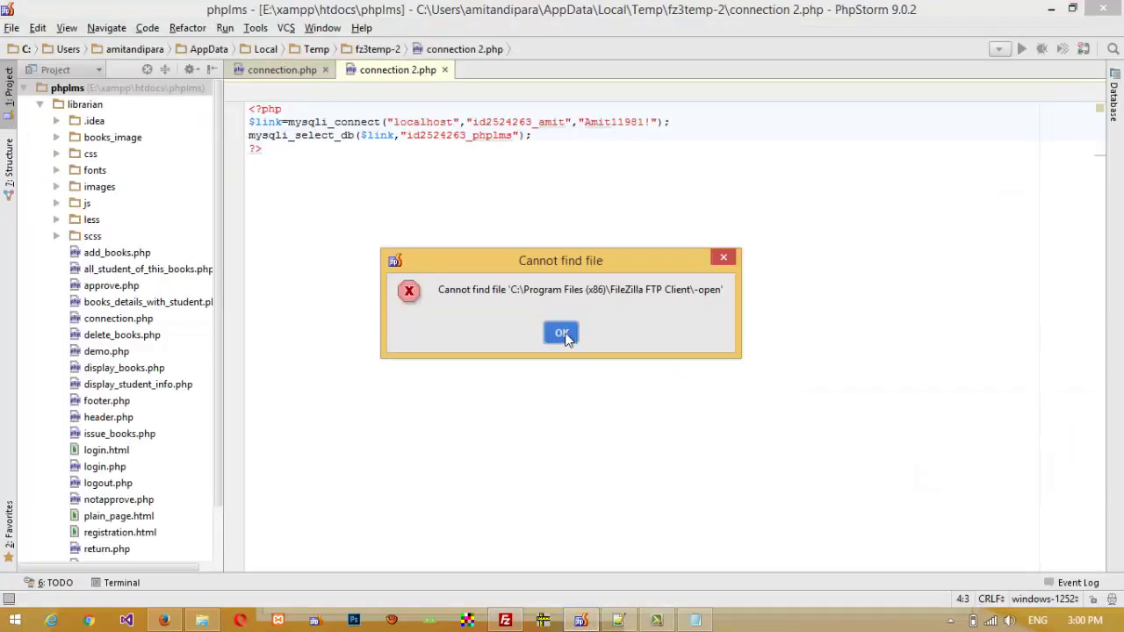
Replace 'root' in the student connection.php with the hosting database username copied from the notes
left_click(562, 332)
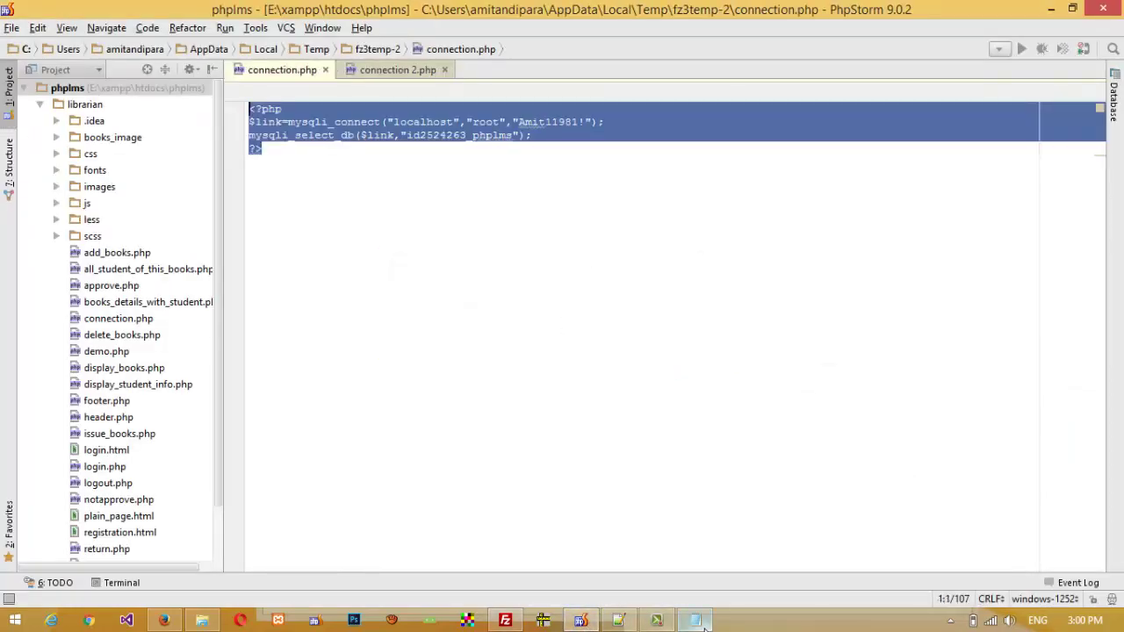
left_click(695, 621)
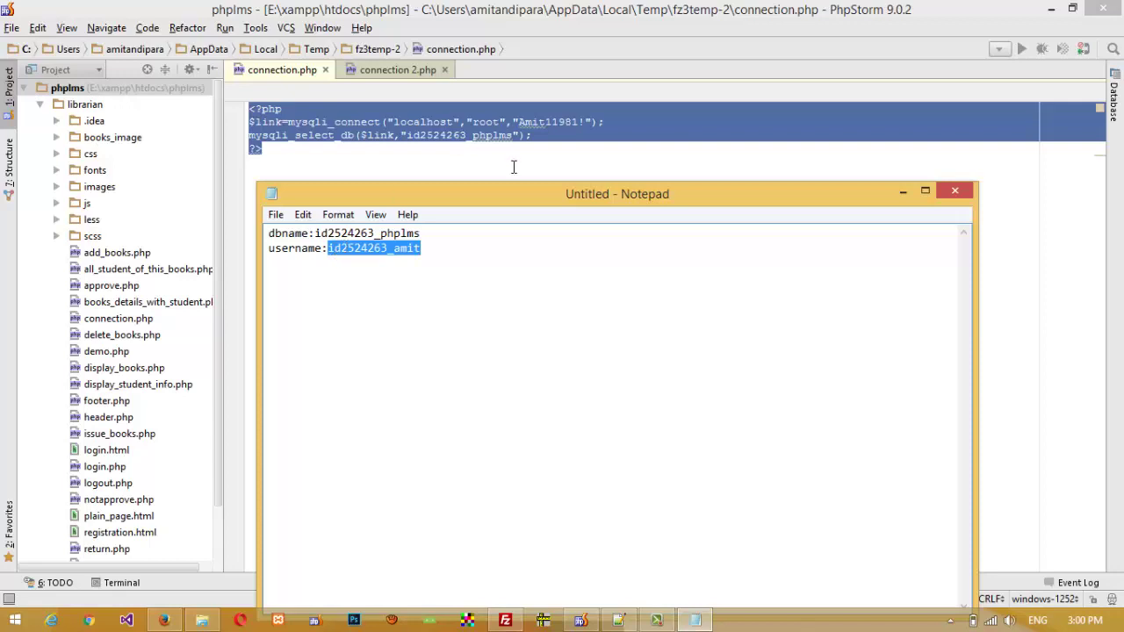
left_click(555, 151)
left_click(492, 122)
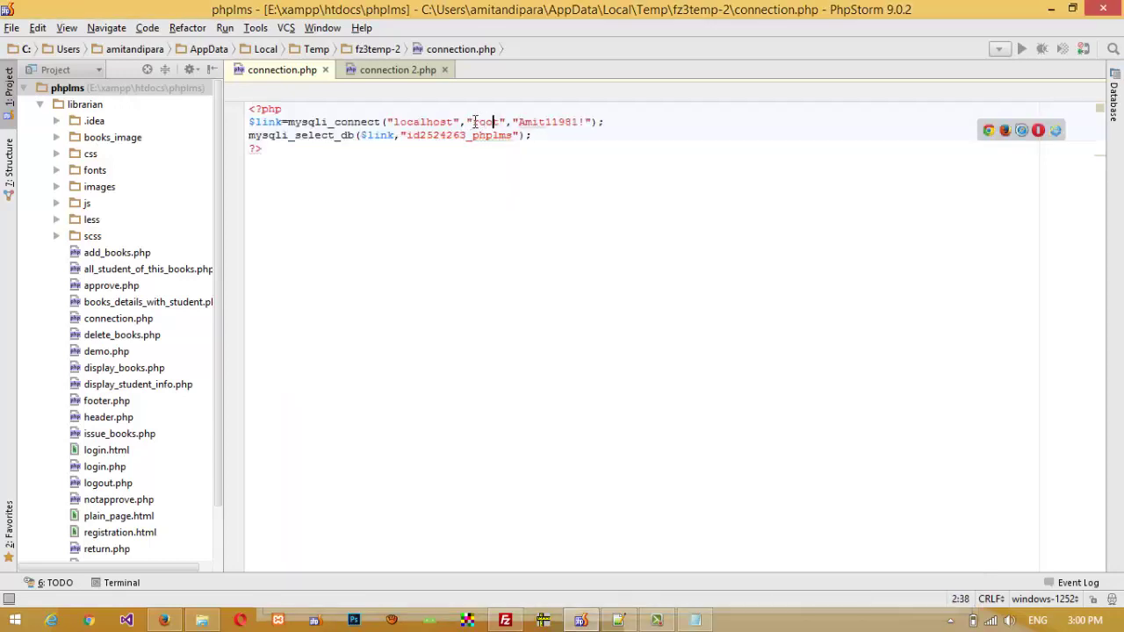
left_click_drag(475, 122, 497, 122)
type("id2524263_amit")
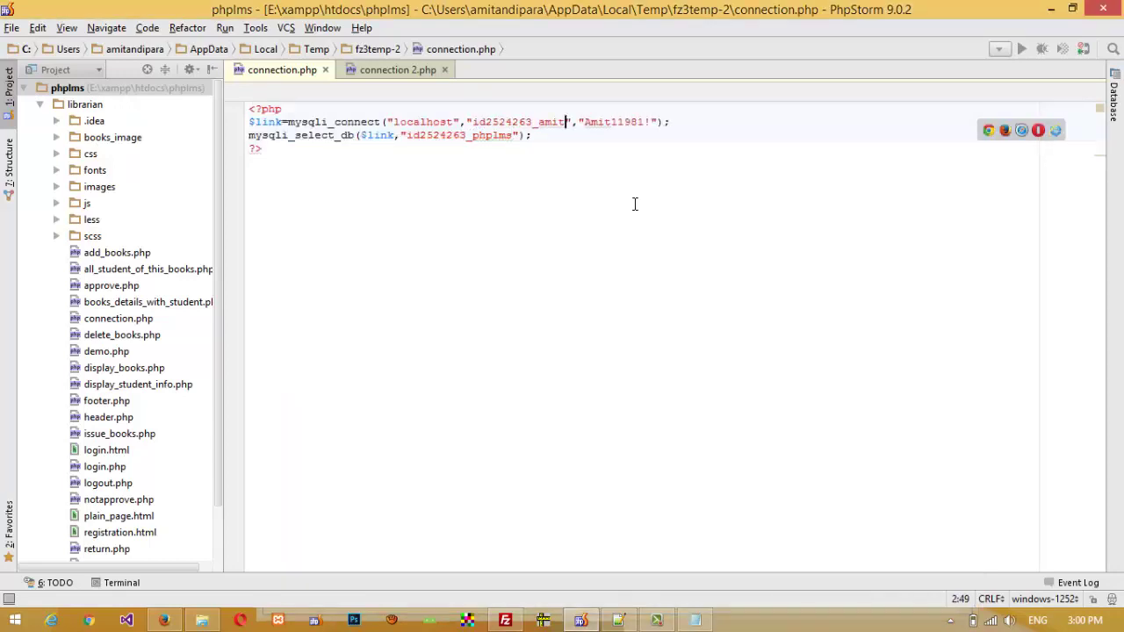
Save connection.php and confirm its upload to the server
key("ctrl+s")
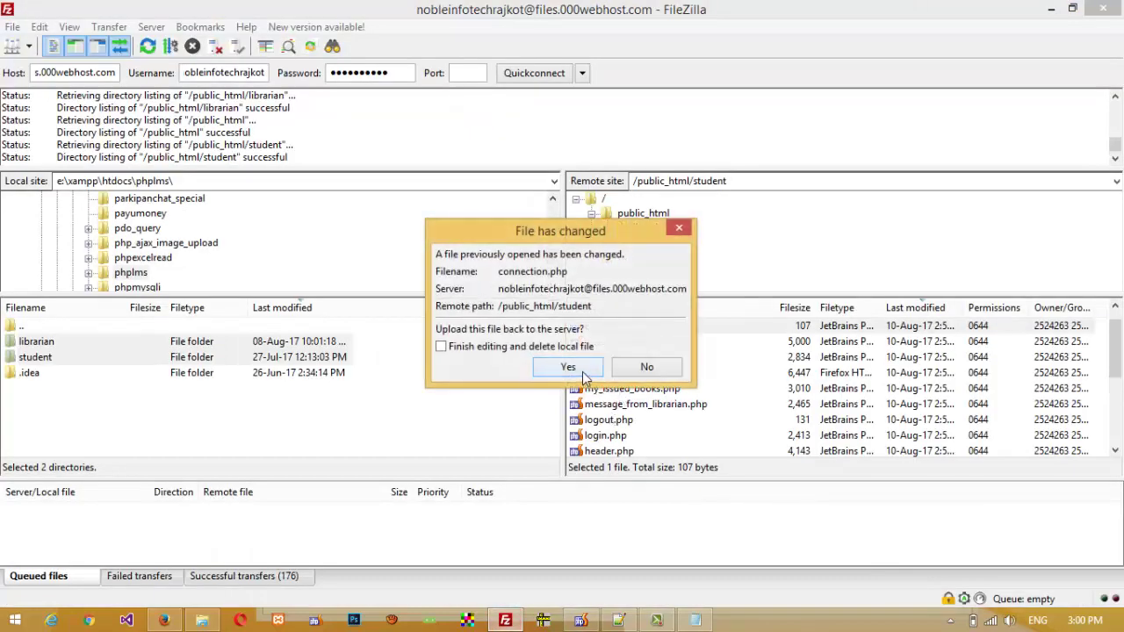
left_click(578, 370)
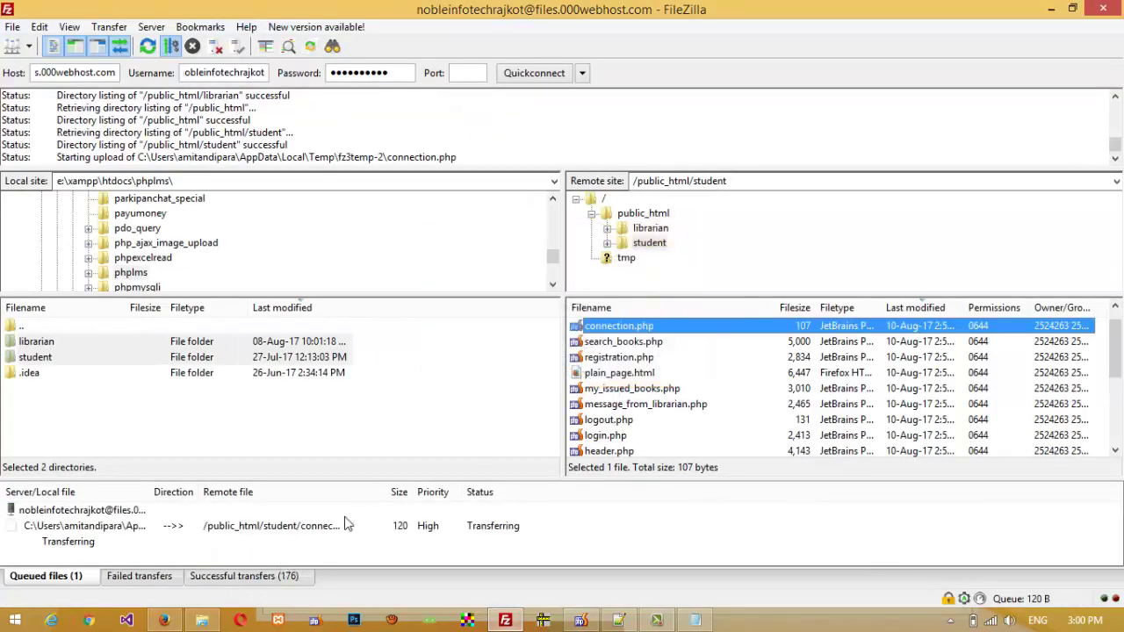
left_click(164, 619)
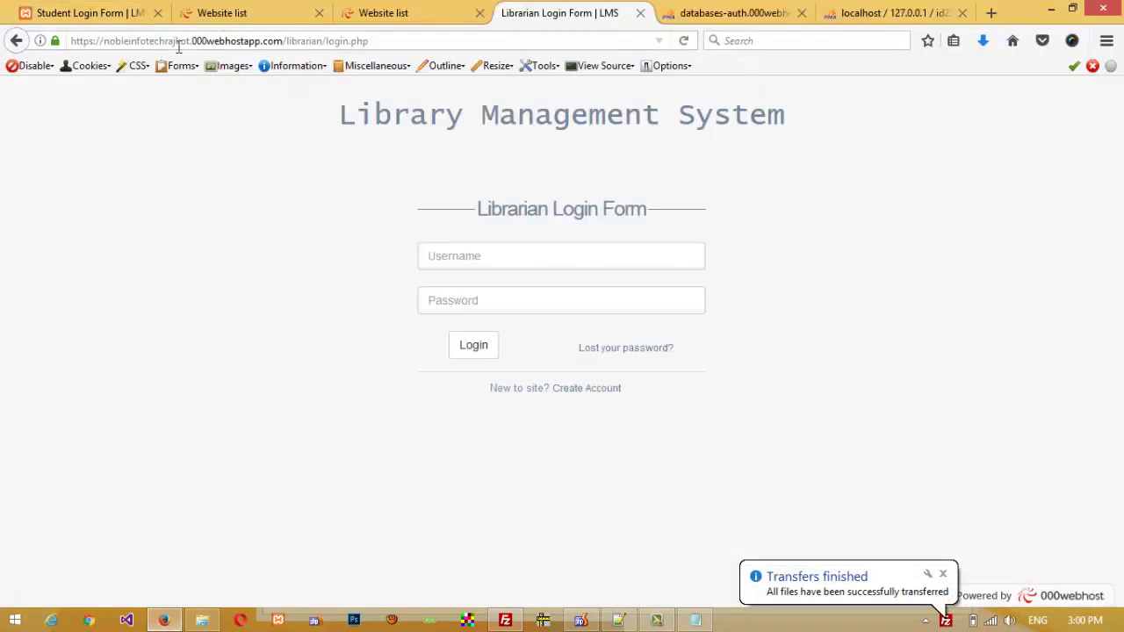
Reload the hosted librarian login page on the 000webhost site
left_click(943, 574)
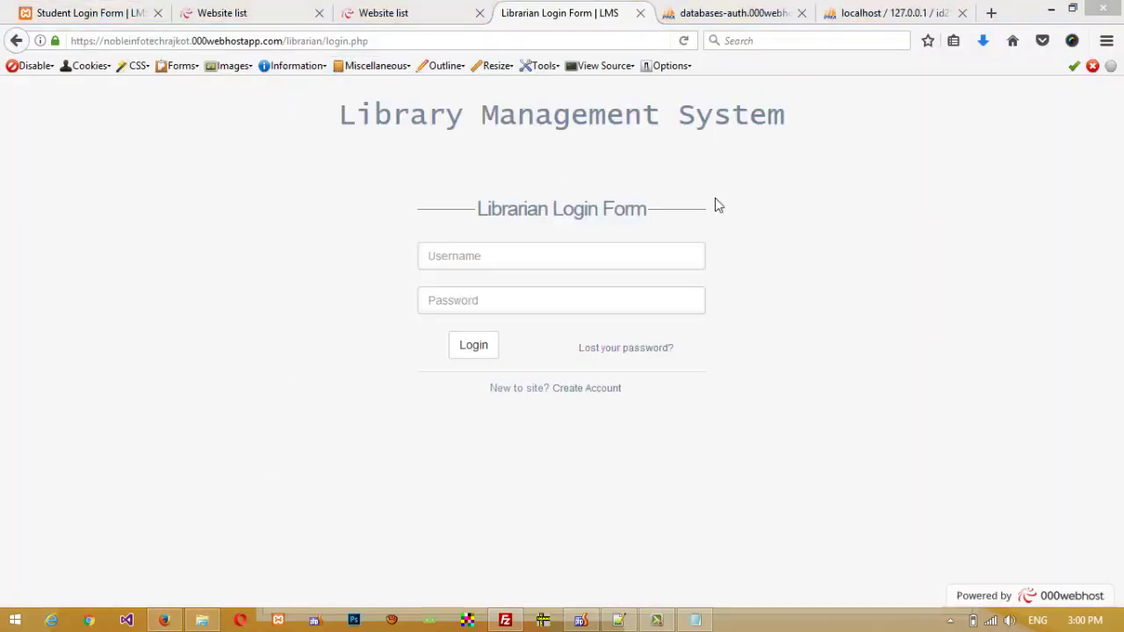
left_click_drag(104, 41, 193, 40)
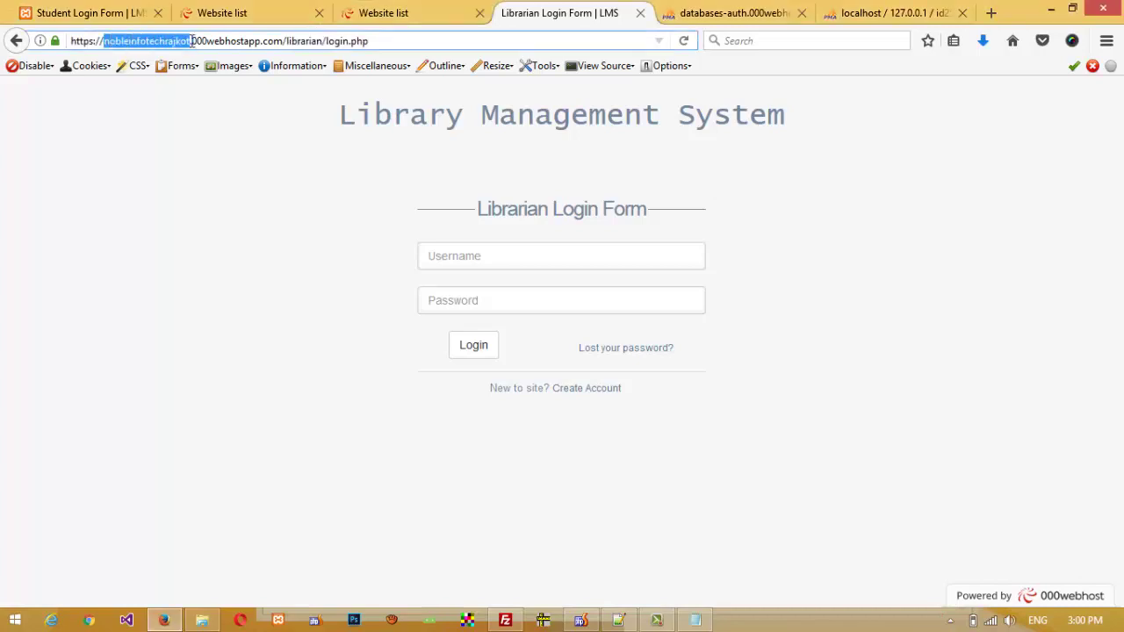
left_click(418, 11)
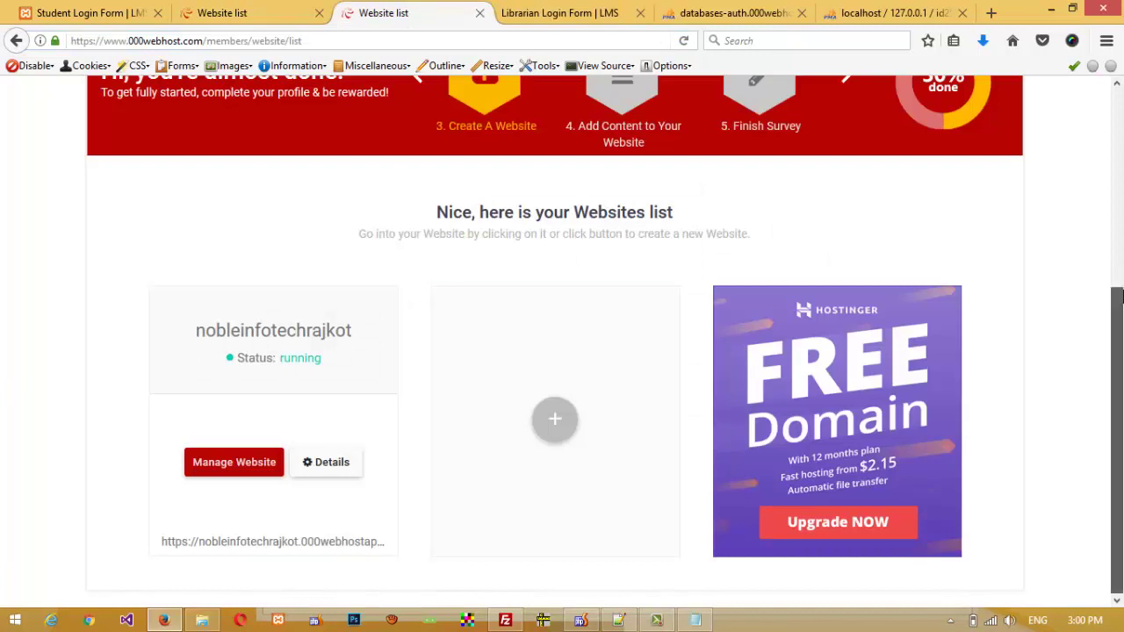
left_click_drag(1117, 329, 1119, 60)
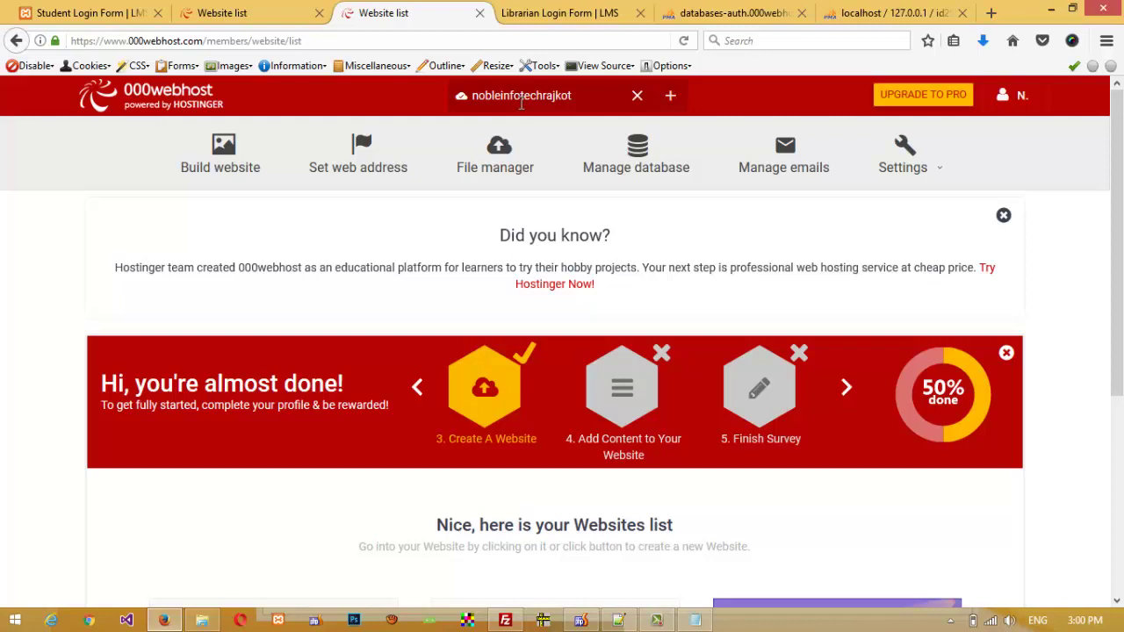
left_click(514, 14)
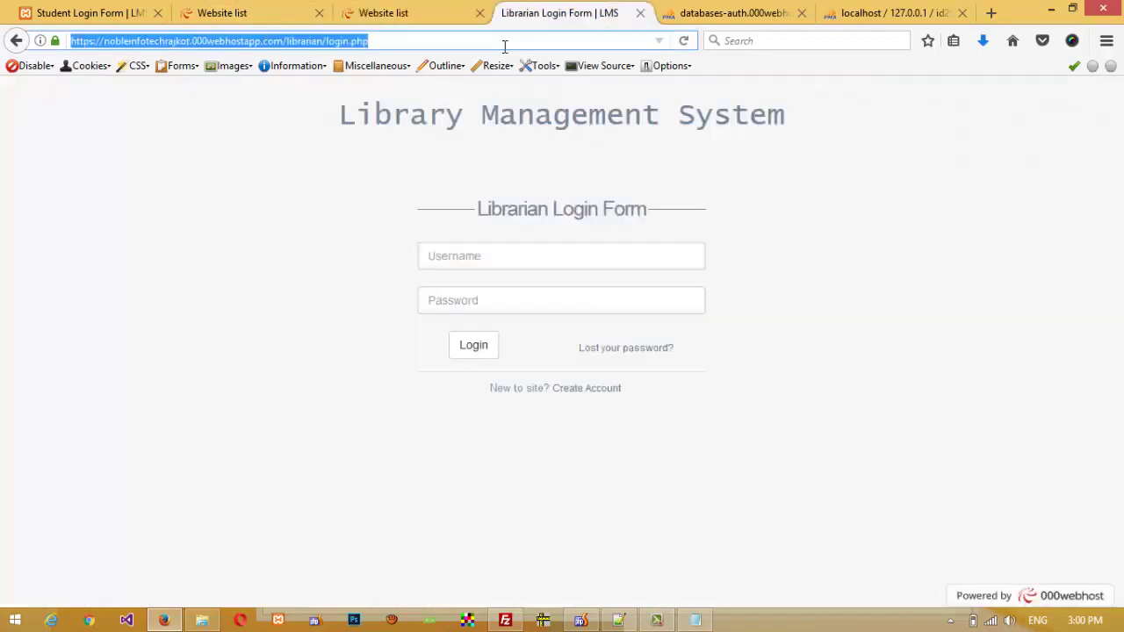
key("Return")
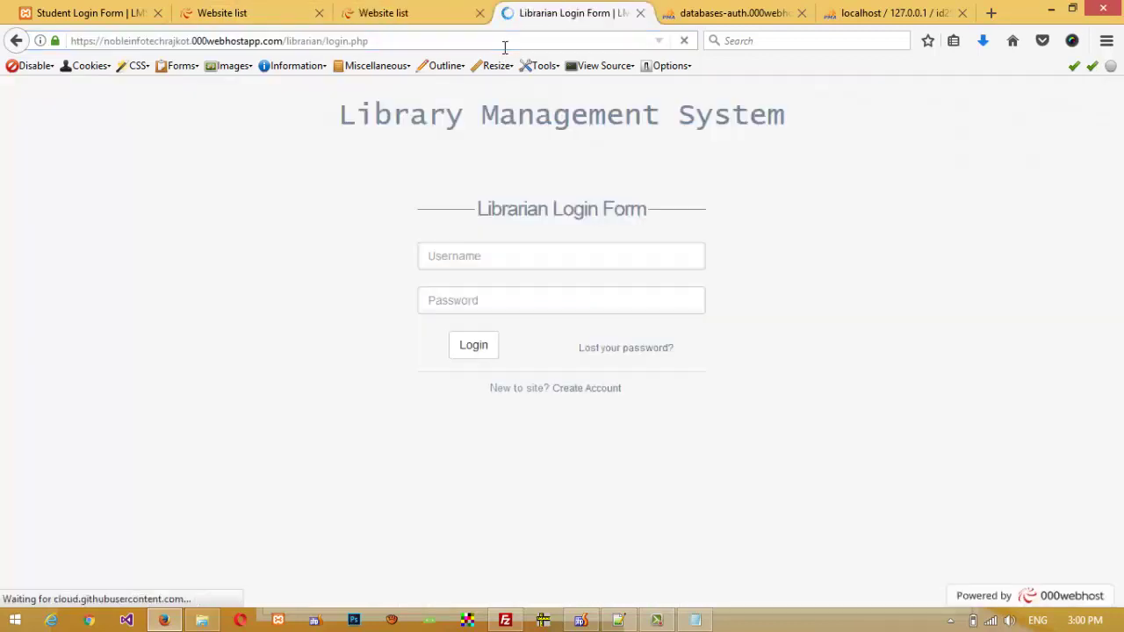
left_click(457, 262)
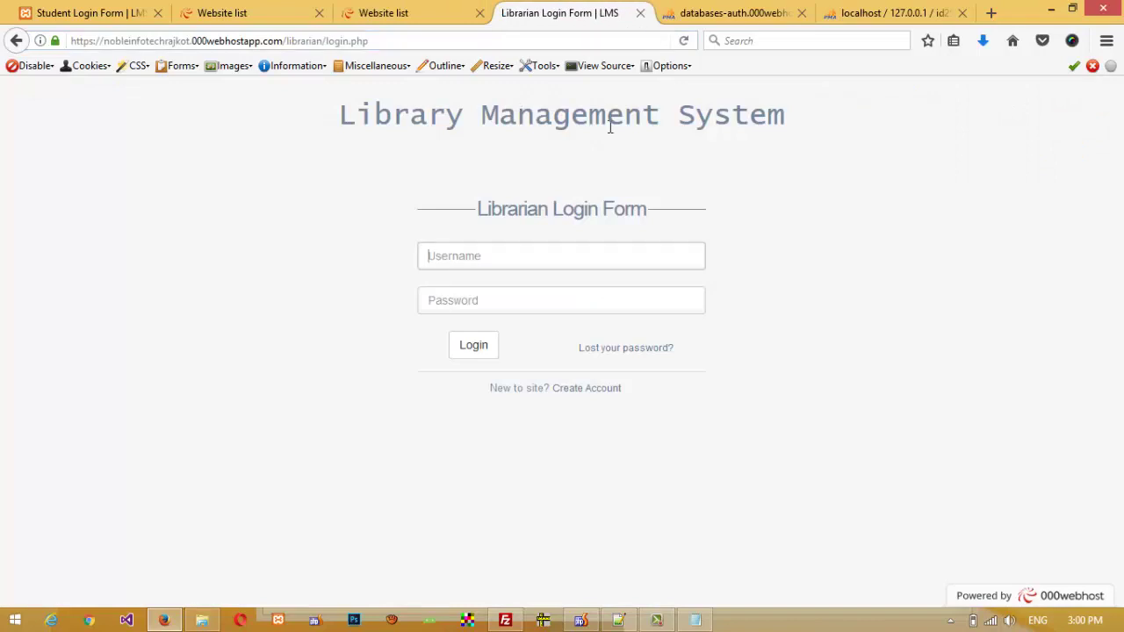
Read the librarian login from the local librarian_registration table, then return to the login page
left_click(856, 12)
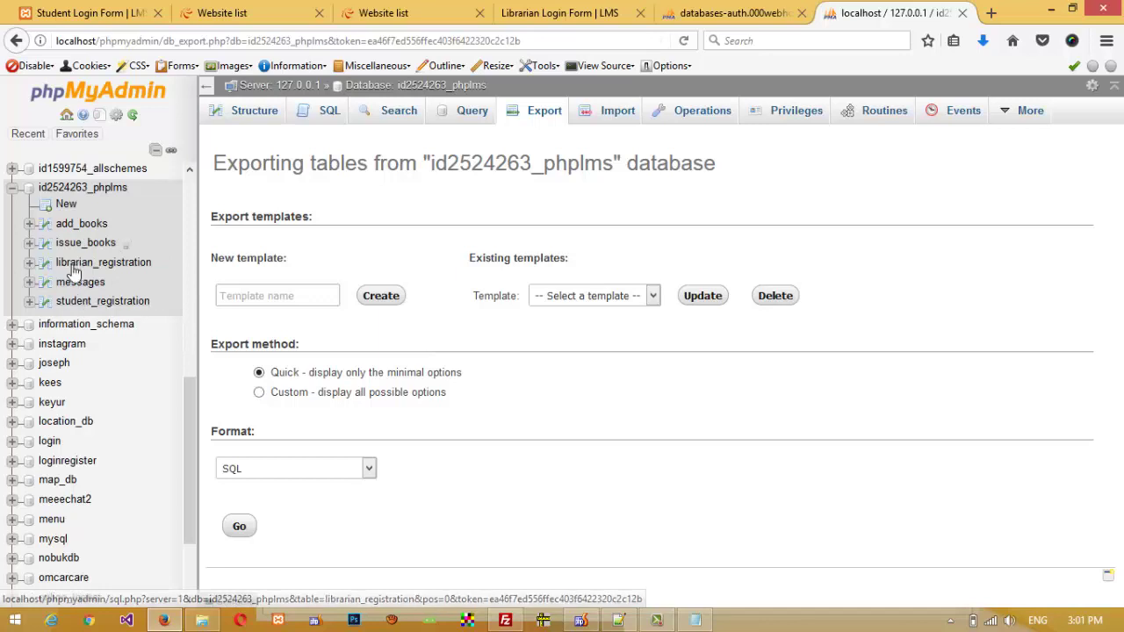
left_click(103, 262)
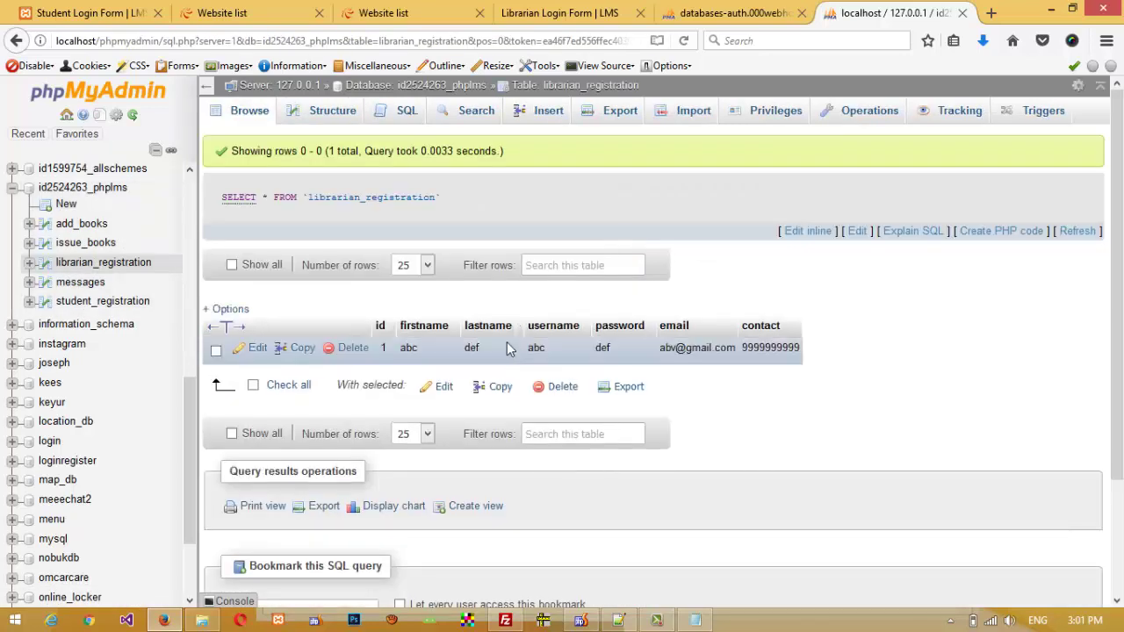
left_click(696, 15)
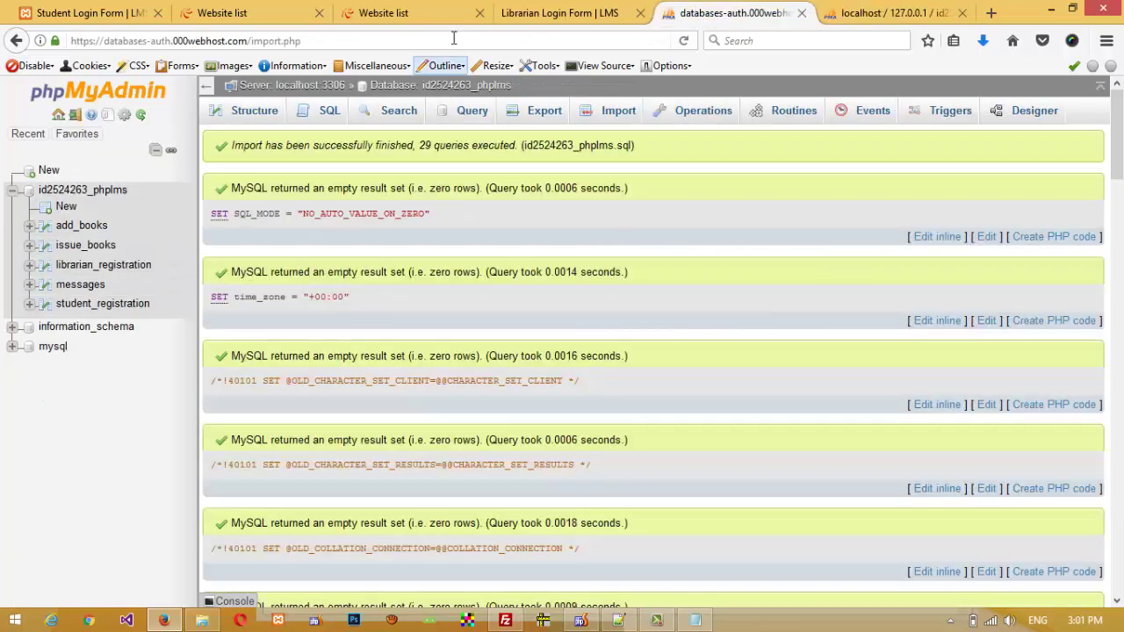
left_click(562, 13)
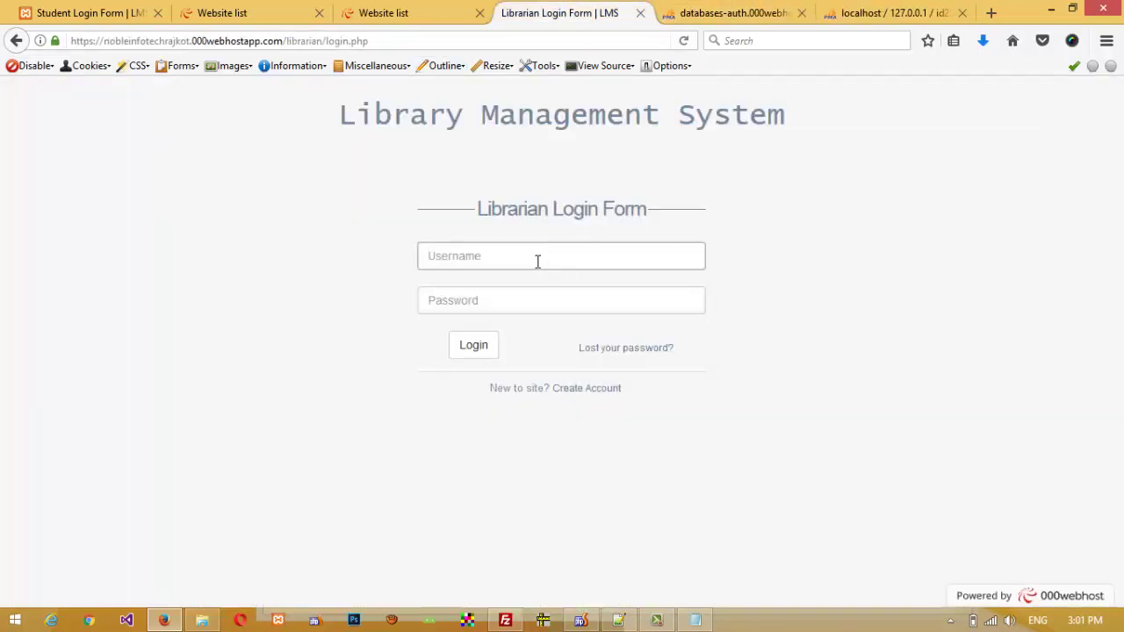
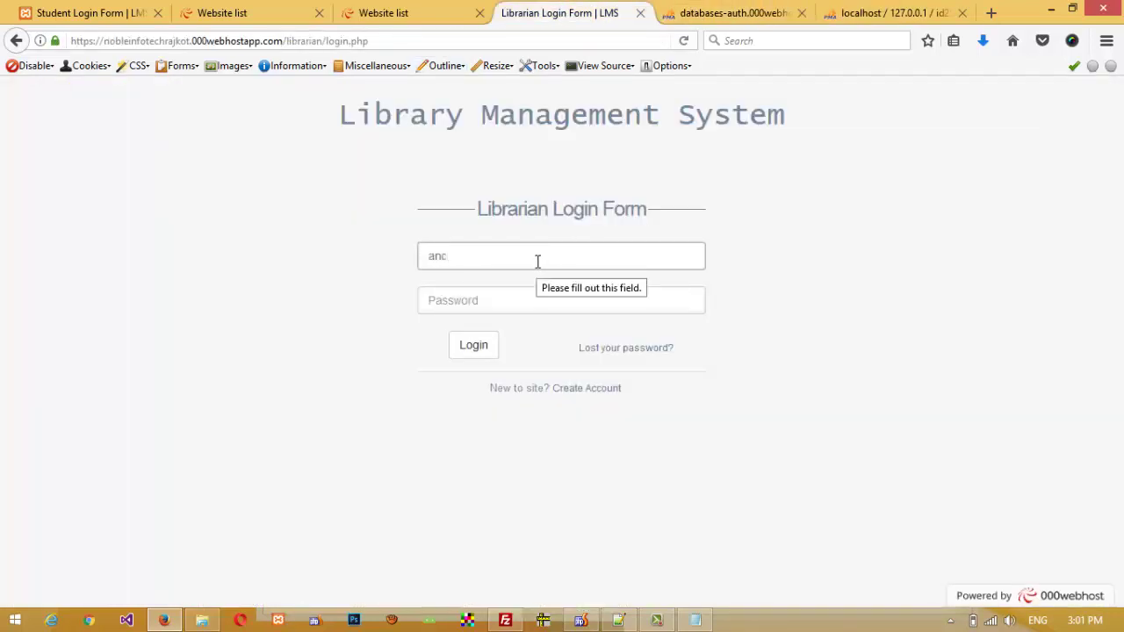
Sign in with the librarian account's username and password, declining to save the login
key("BackSpace")
key("Tab")
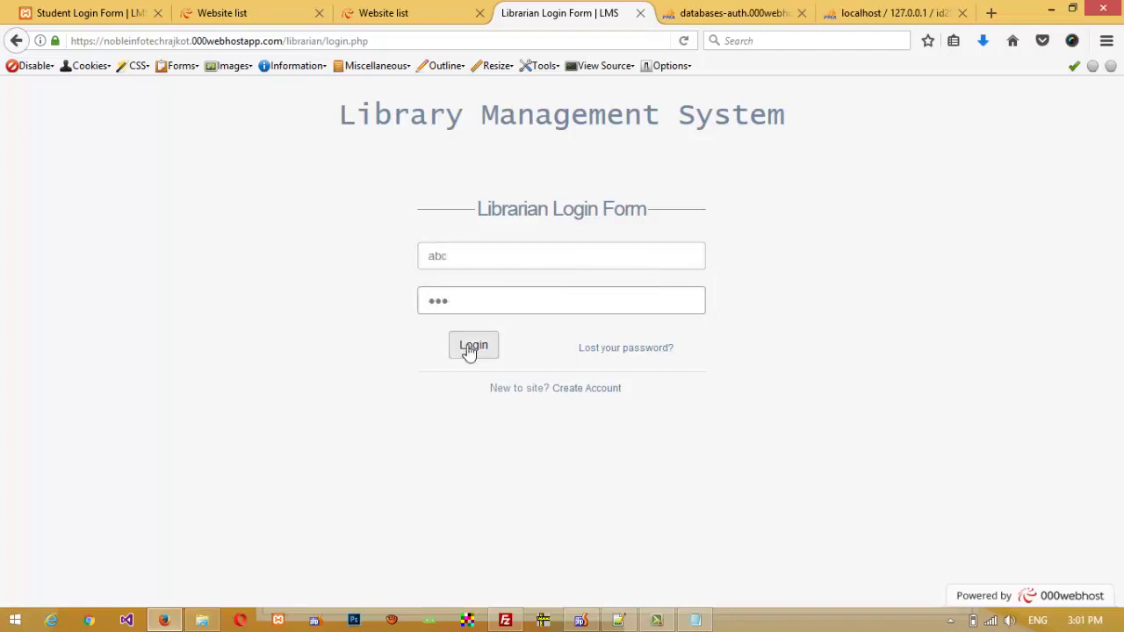
left_click(472, 348)
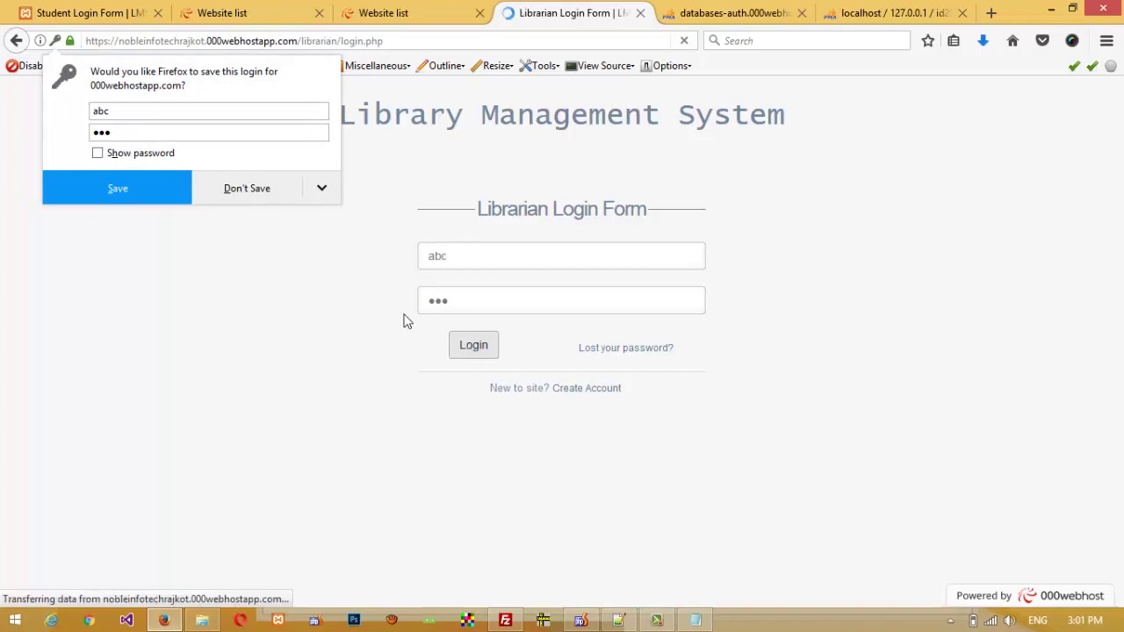
left_click(261, 191)
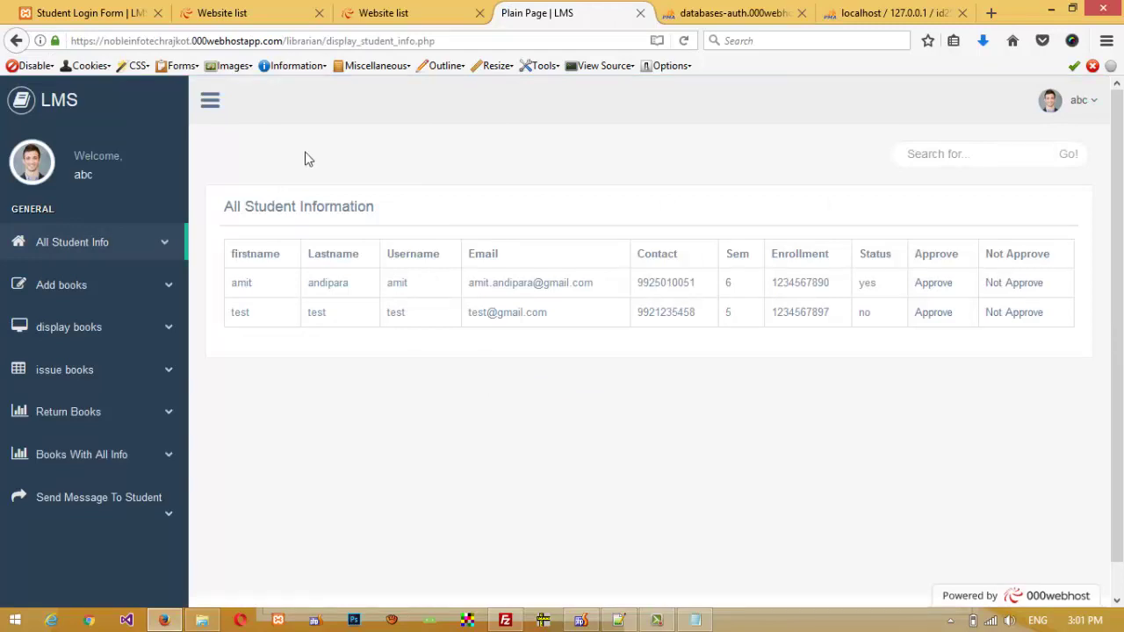
Look over the website list tabs, then log out of the librarian account
left_click(367, 7)
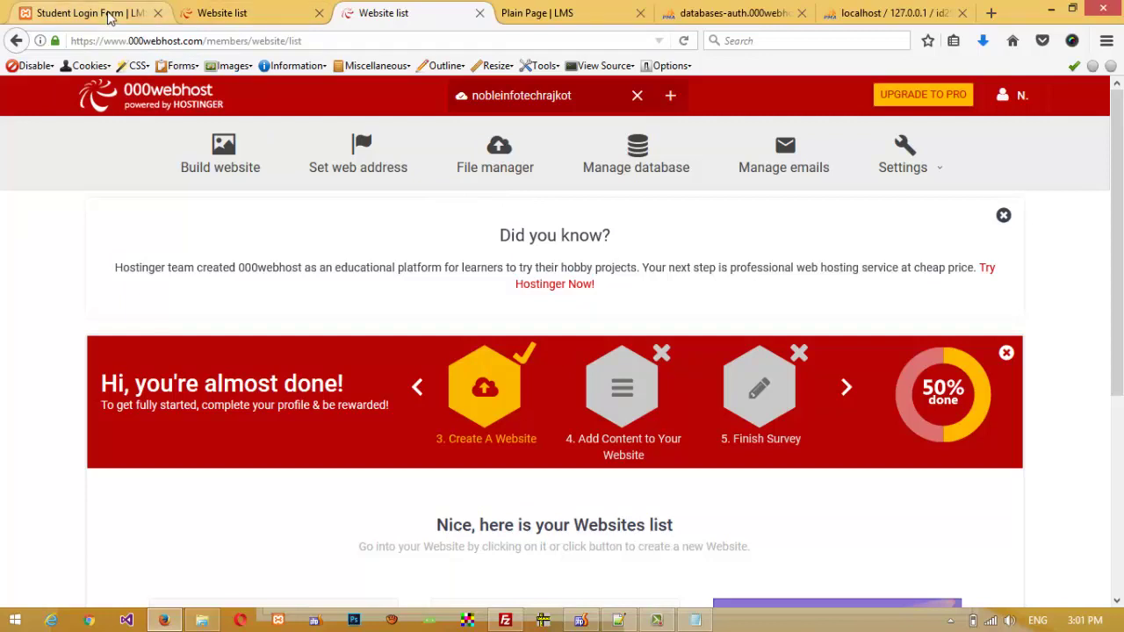
left_click(111, 17)
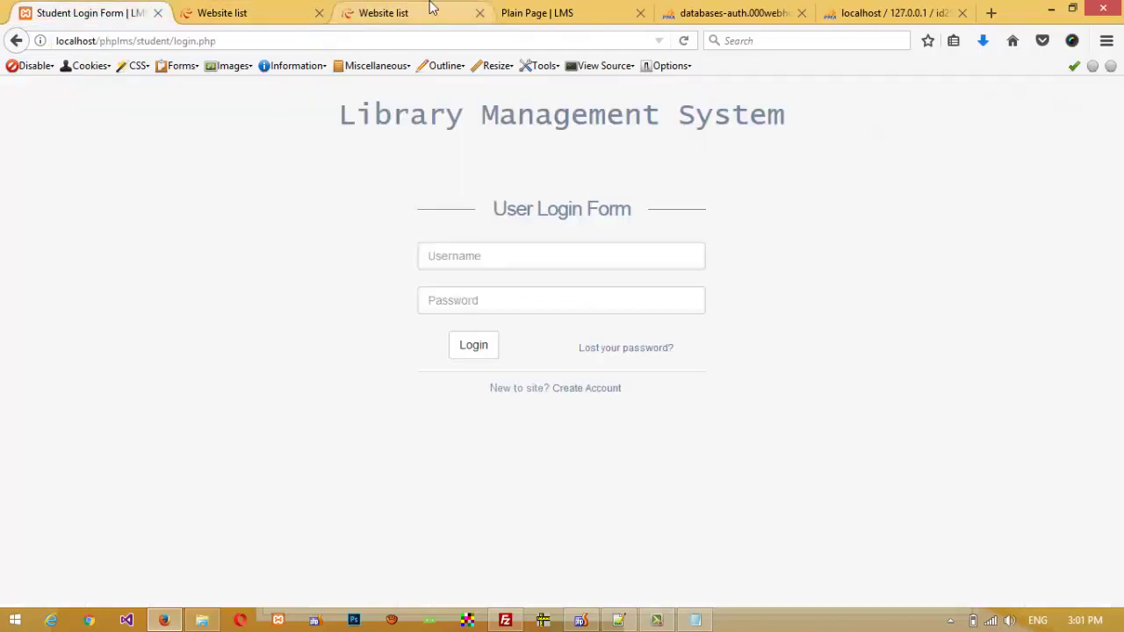
left_click(431, 8)
left_click(532, 9)
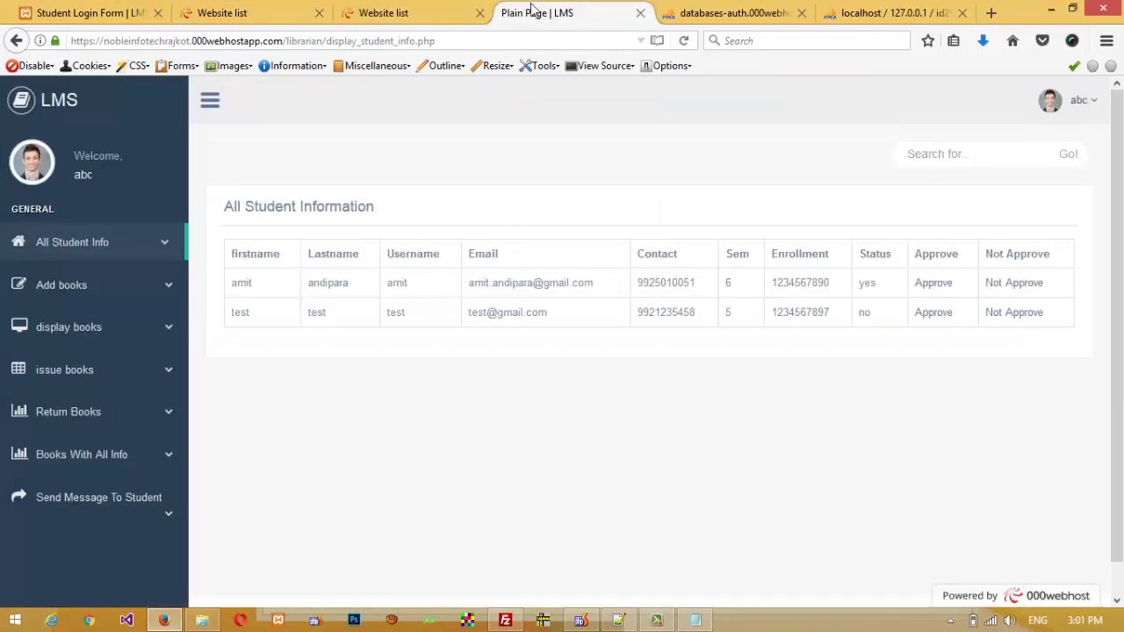
left_click(429, 8)
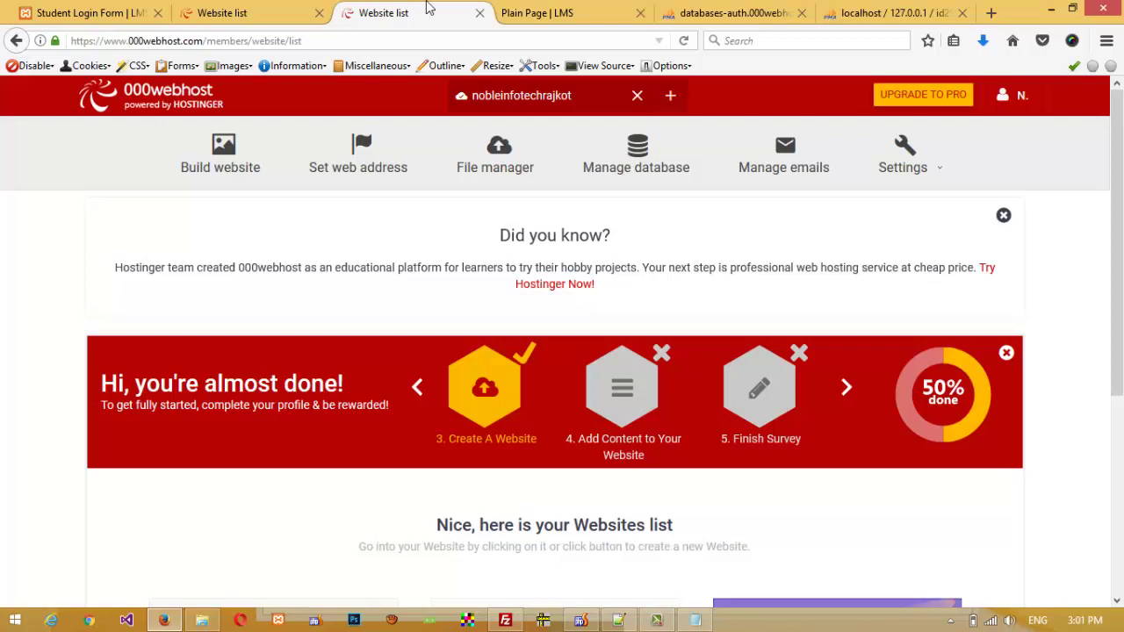
left_click_drag(1118, 162, 1118, 104)
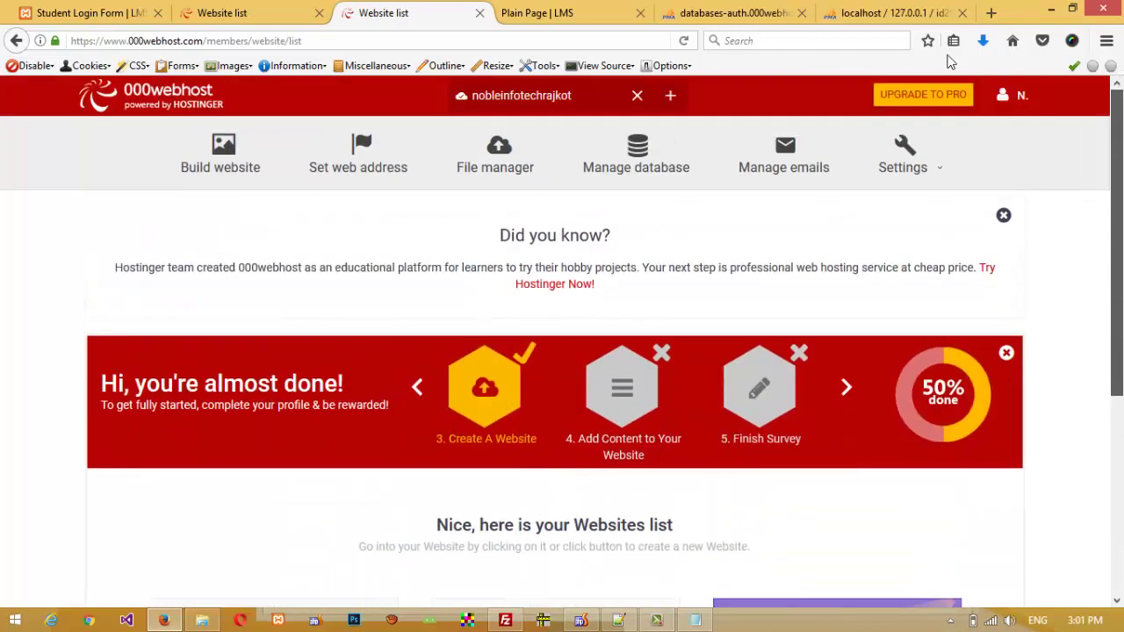
left_click(539, 13)
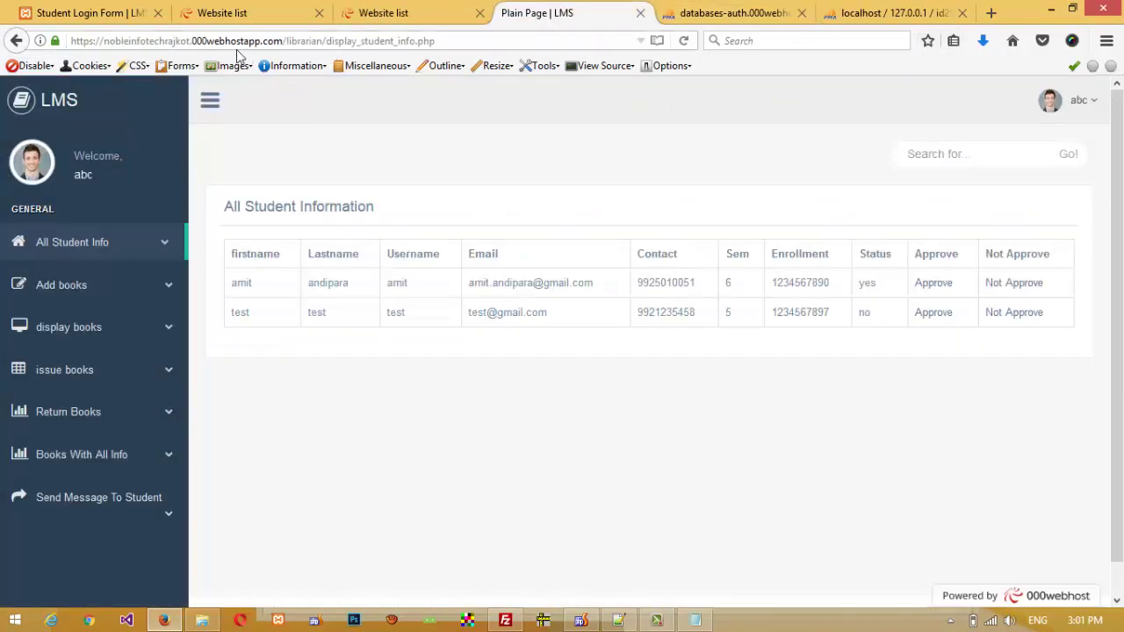
left_click(1078, 104)
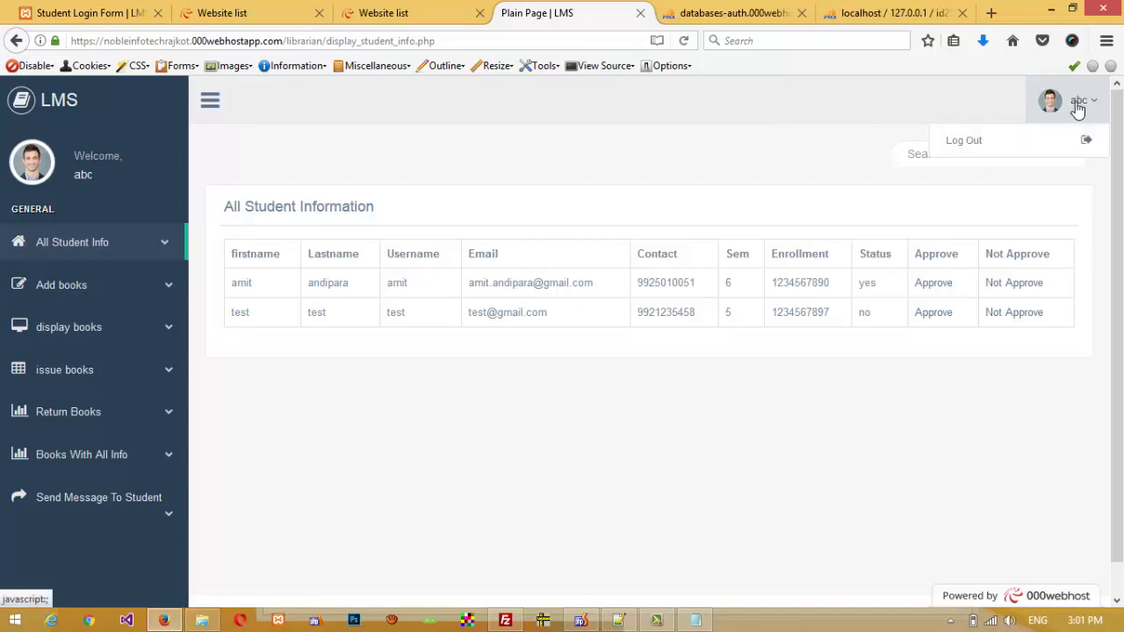
left_click(1075, 145)
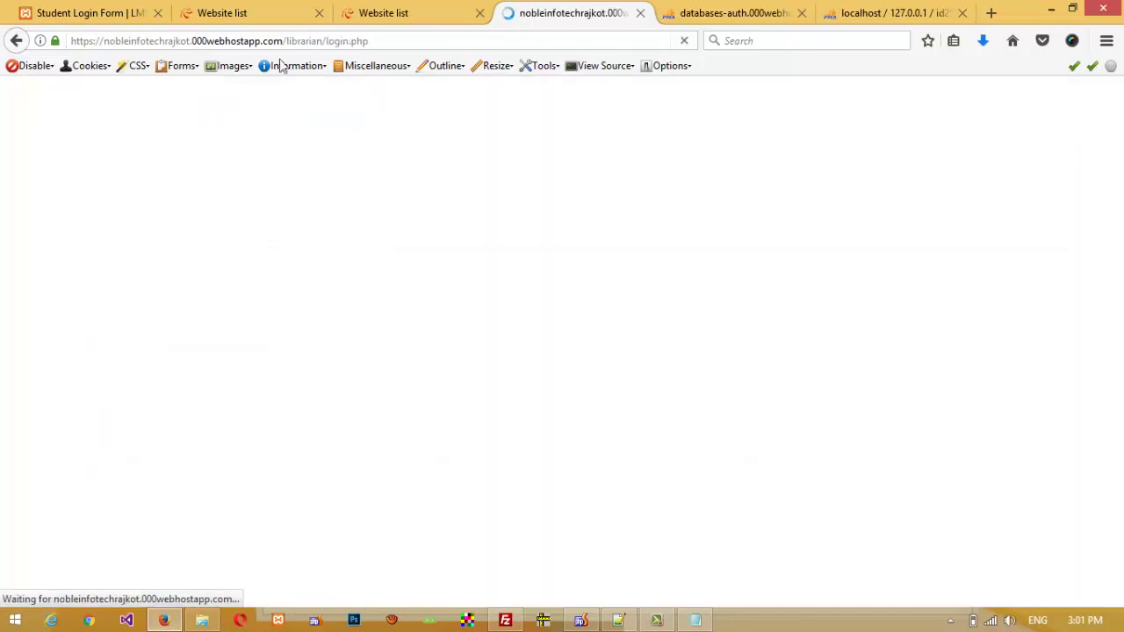
Trim the address to the site root and load it, showing 000webhost's default page
double_click(294, 41)
key("shift+End")
key("BackSpace")
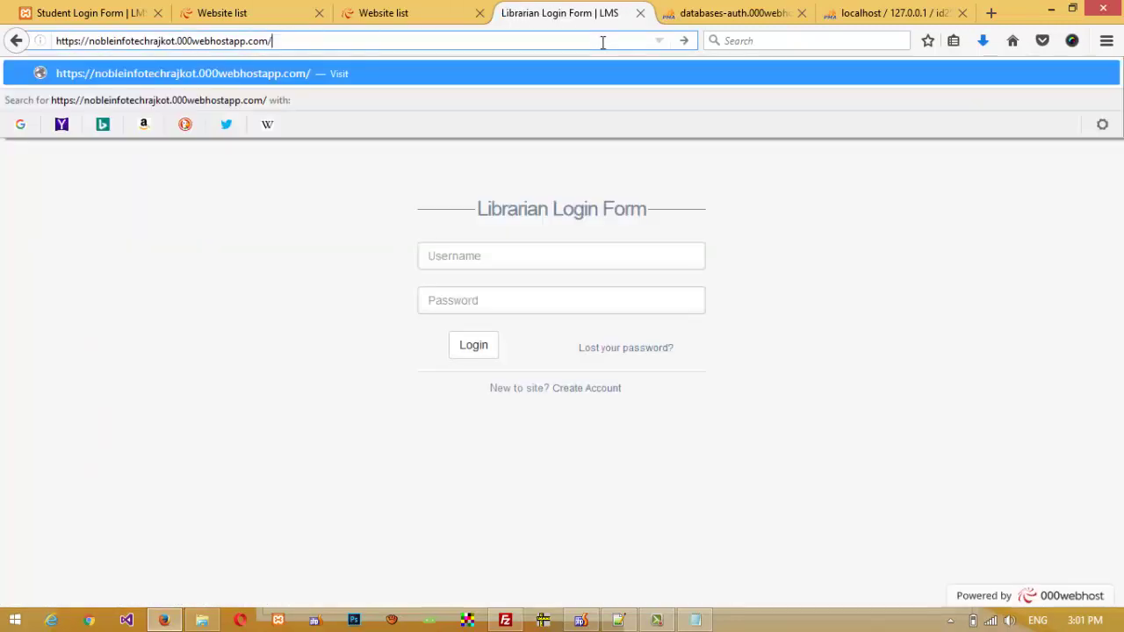
key("Return")
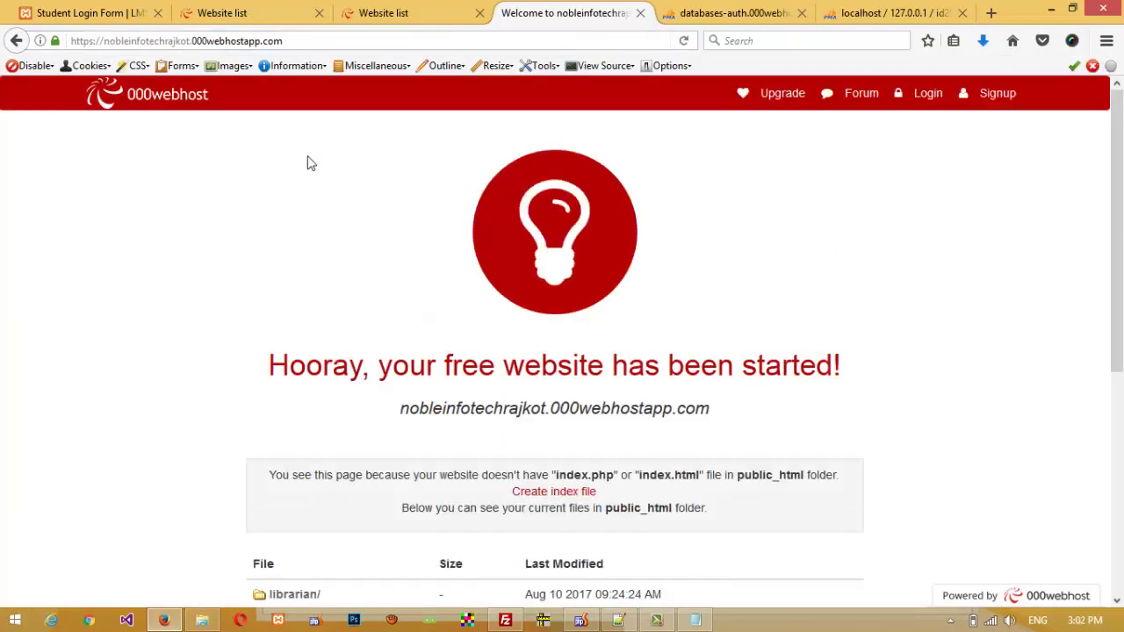
left_click(581, 620)
Create a new PHP file named index.php at the phplms project root
left_click(12, 27)
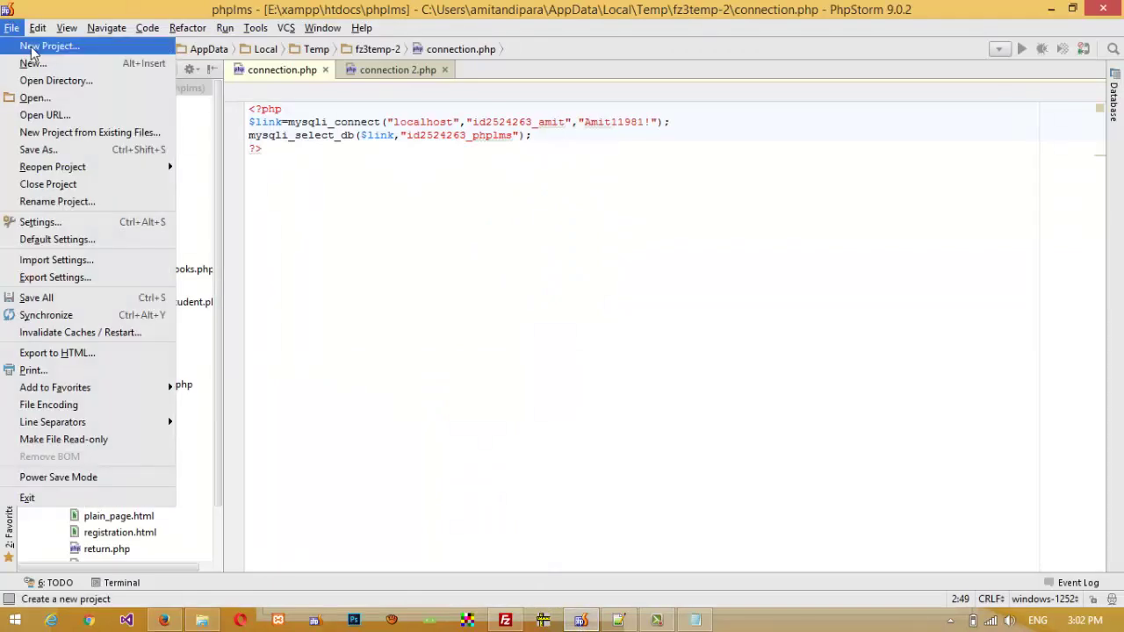
left_click(491, 253)
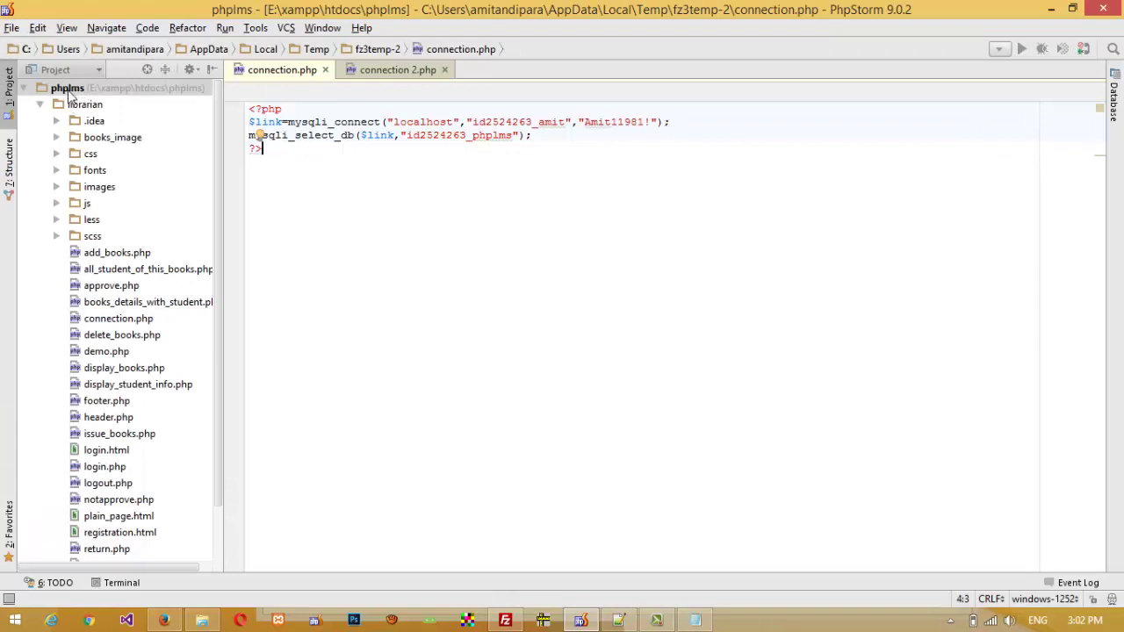
right_click(69, 91)
mouse_move(168, 100)
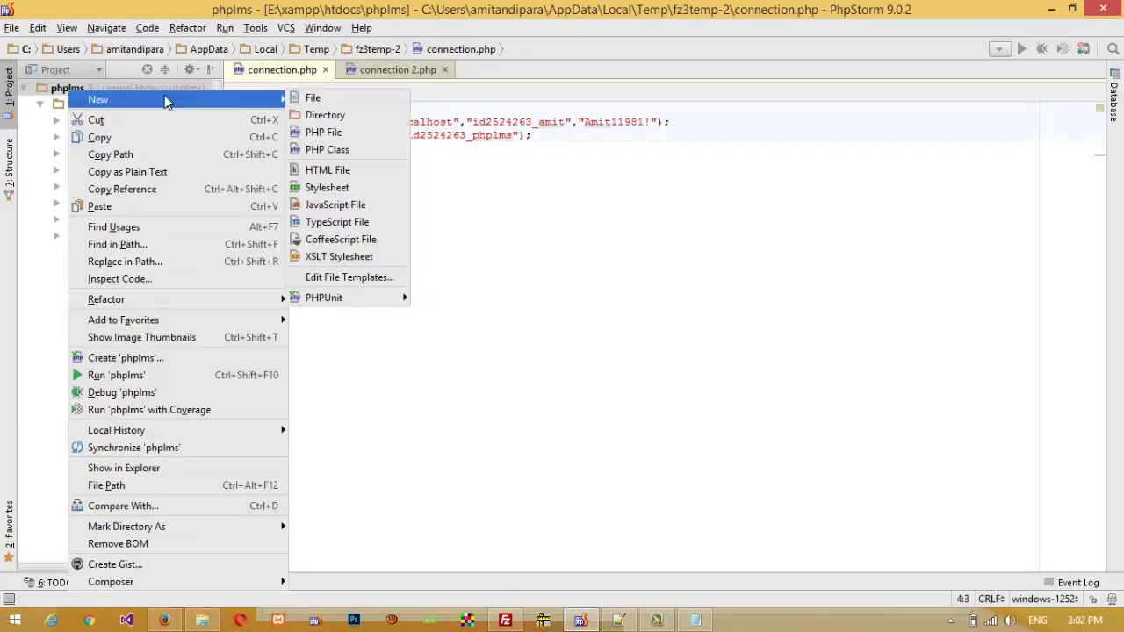
left_click(312, 134)
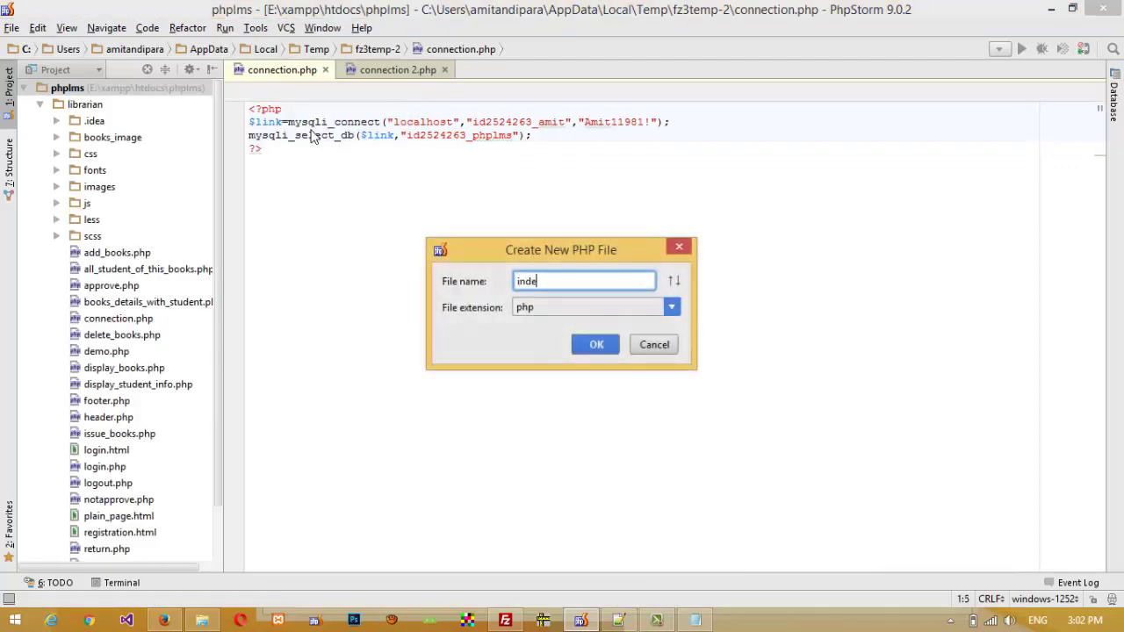
type("index")
key("Return")
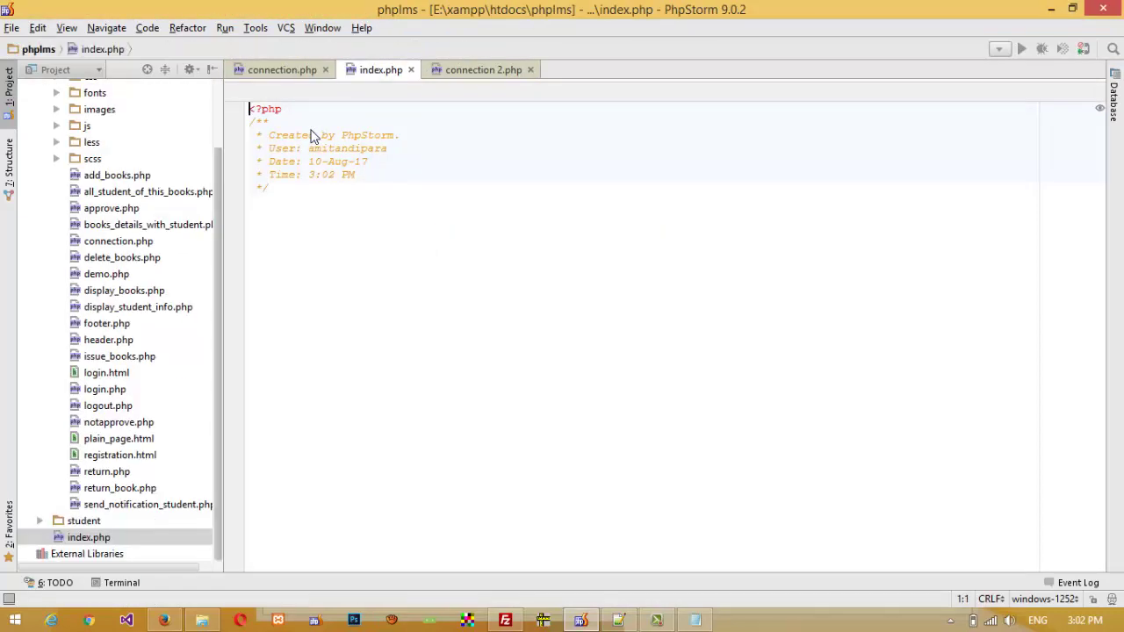
Replace the generated template with an empty text/javascript script block
key("ctrl+a")
key("BackSpace")
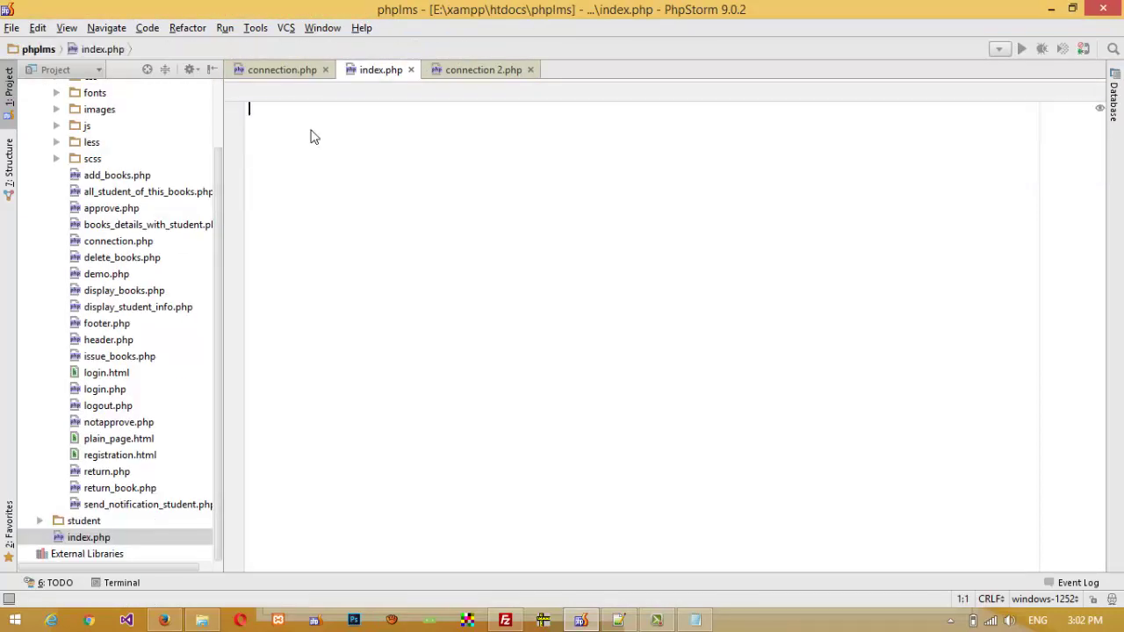
type("<?")
type("cripty typ")
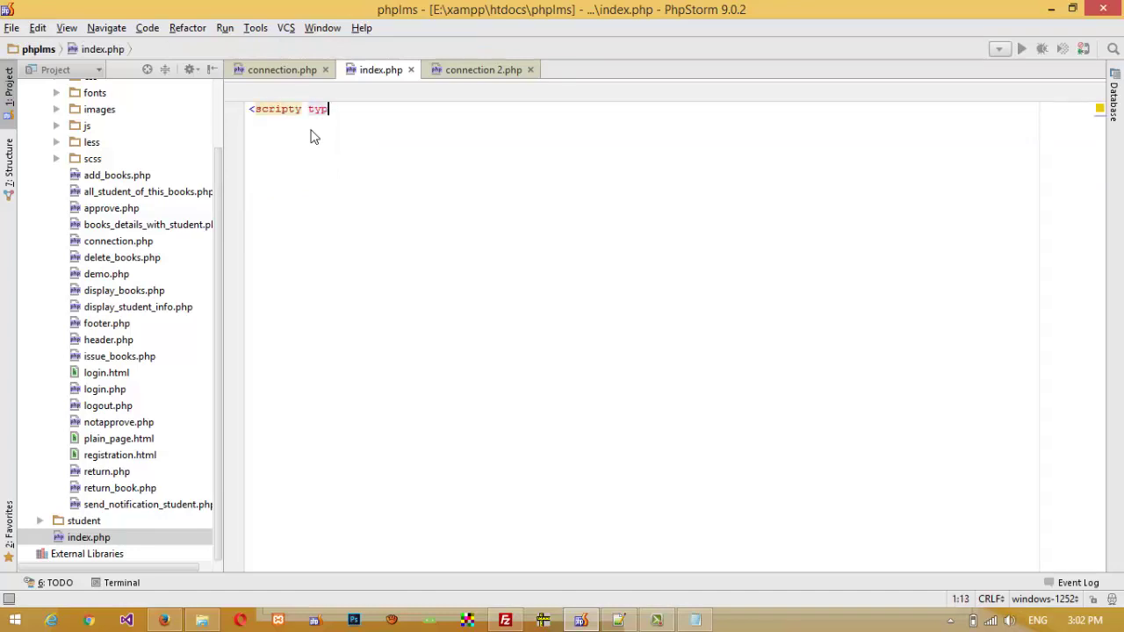
type("e=\"tex")
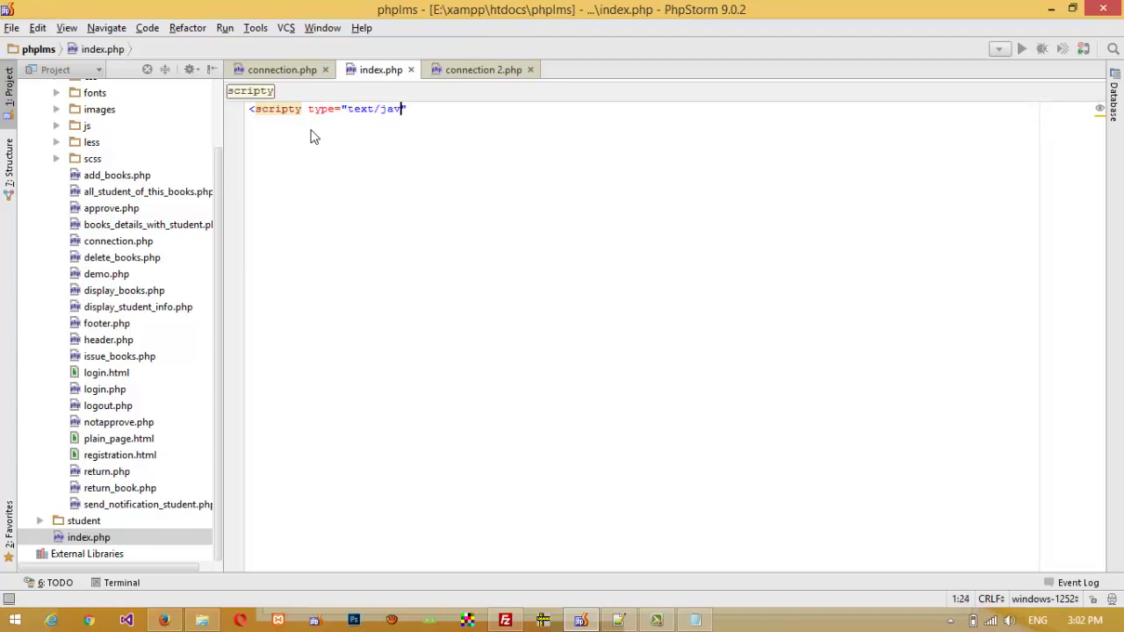
type("t/javascript\">")
key("Return")
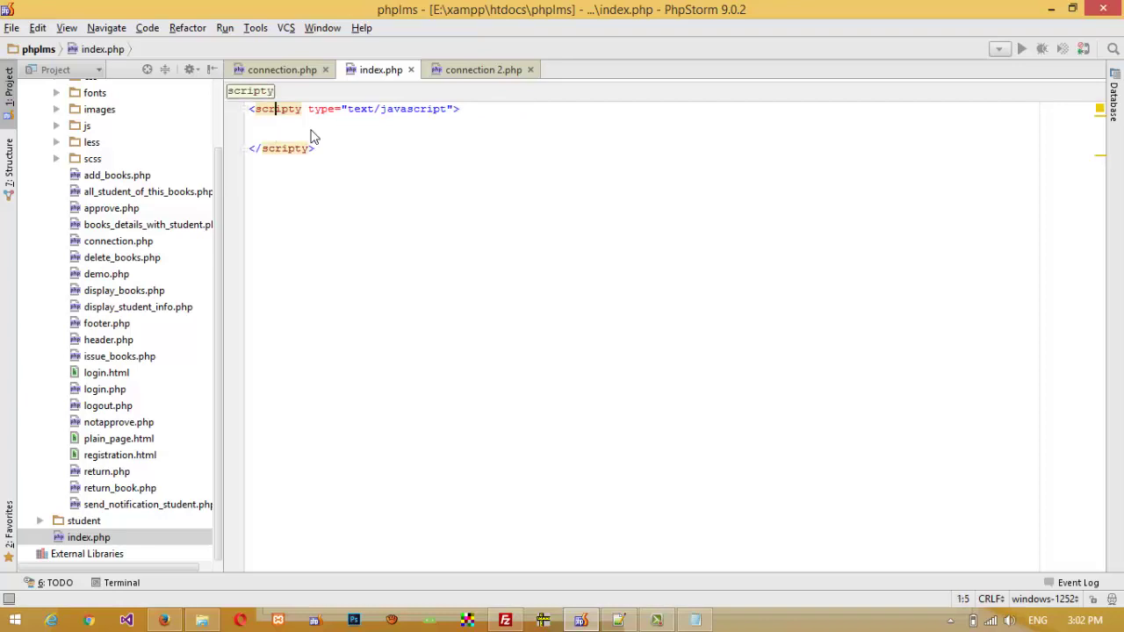
key("Delete")
key("Down")
Write window.location="student/login.php"; inside the script as the redirect
type("w")
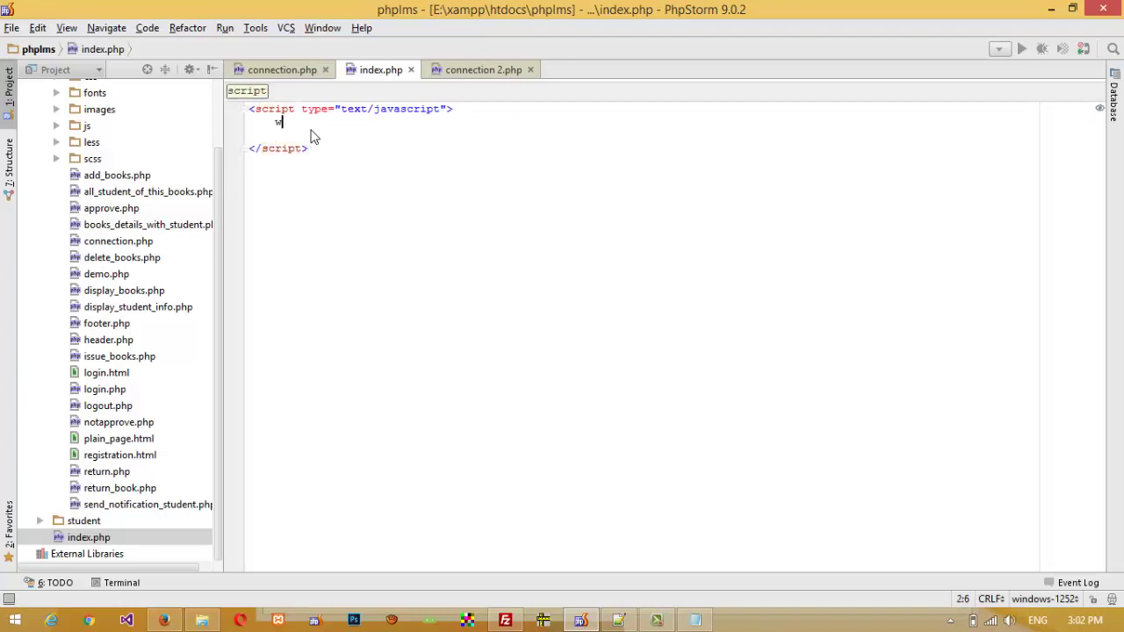
type("indow.location")
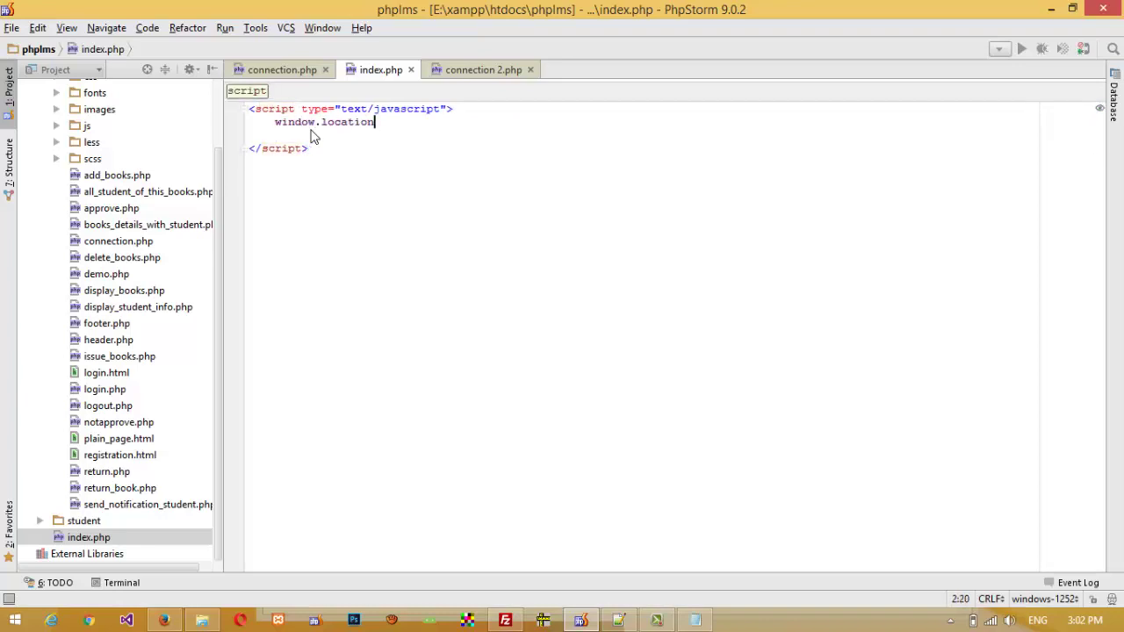
type("=\"\"")
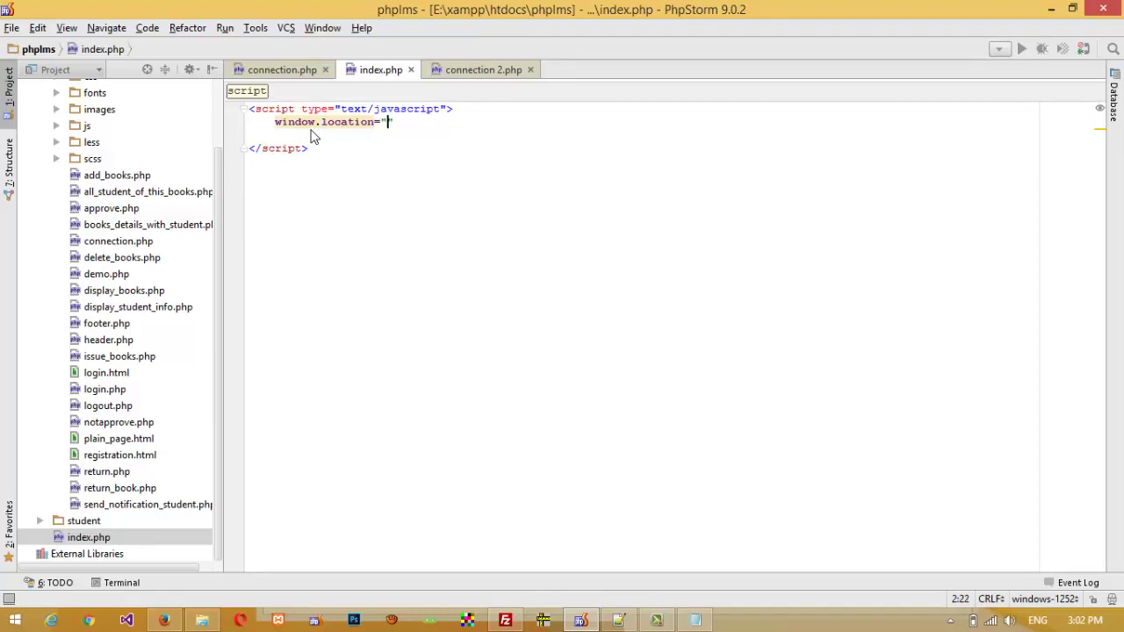
type("student/")
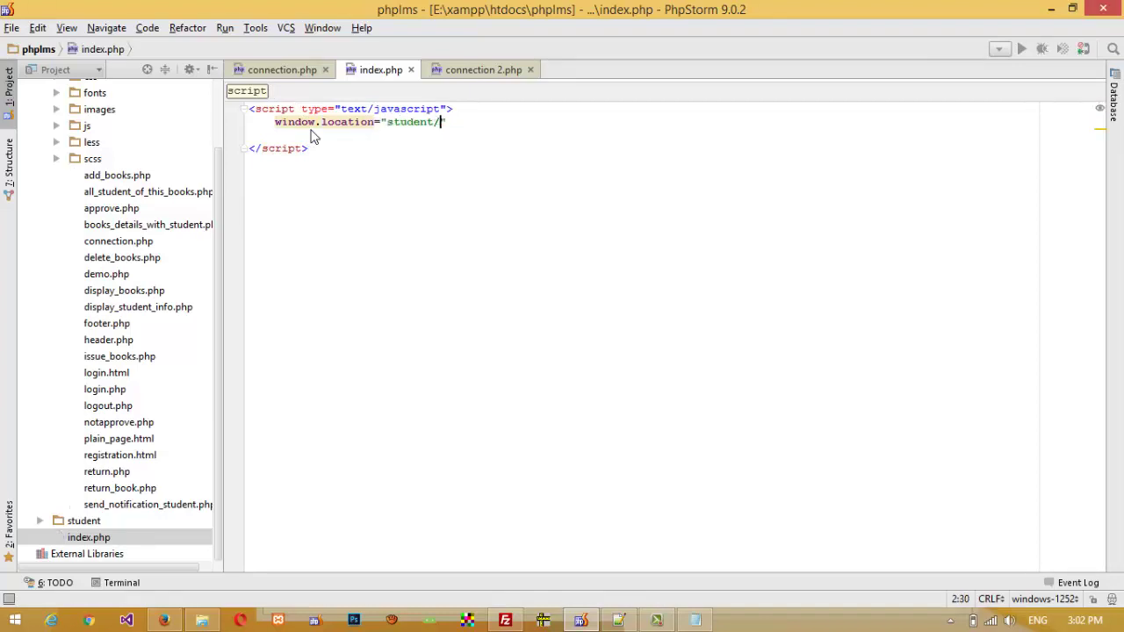
scroll(223, 159, "up", 2)
scroll(223, 159, "up", 2)
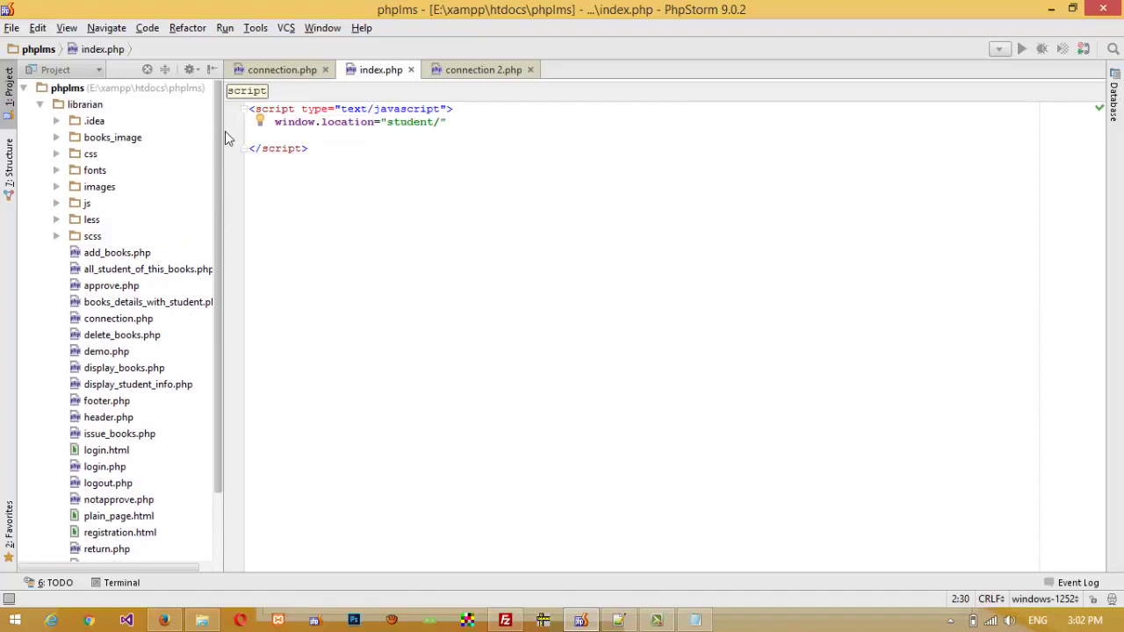
left_click(38, 104)
left_click(41, 120)
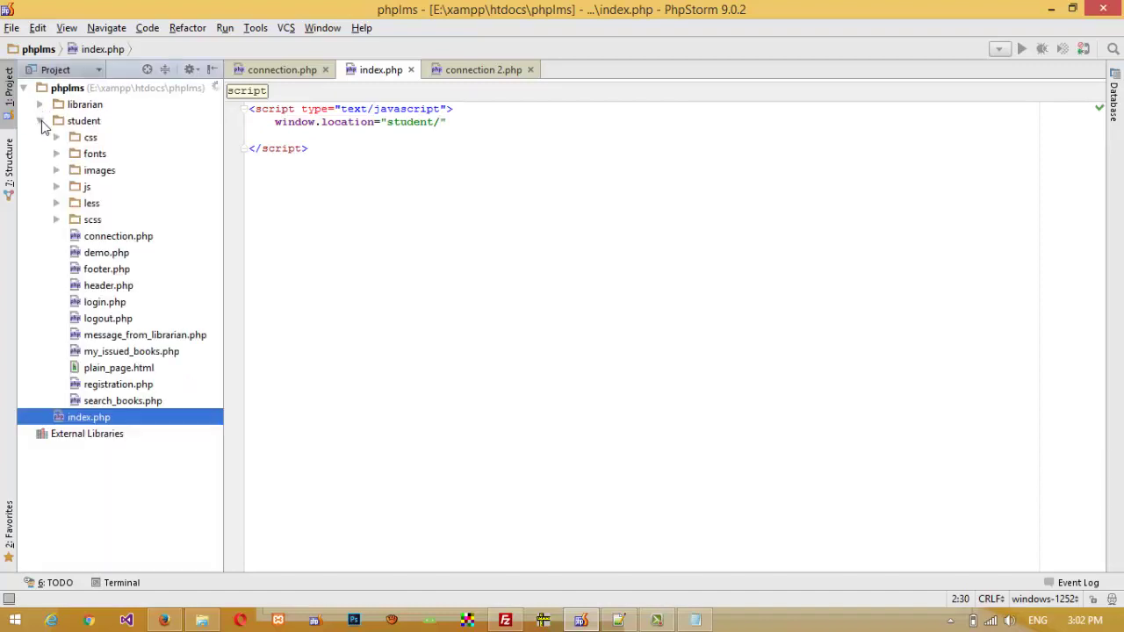
left_click(442, 123)
type("login.php\"")
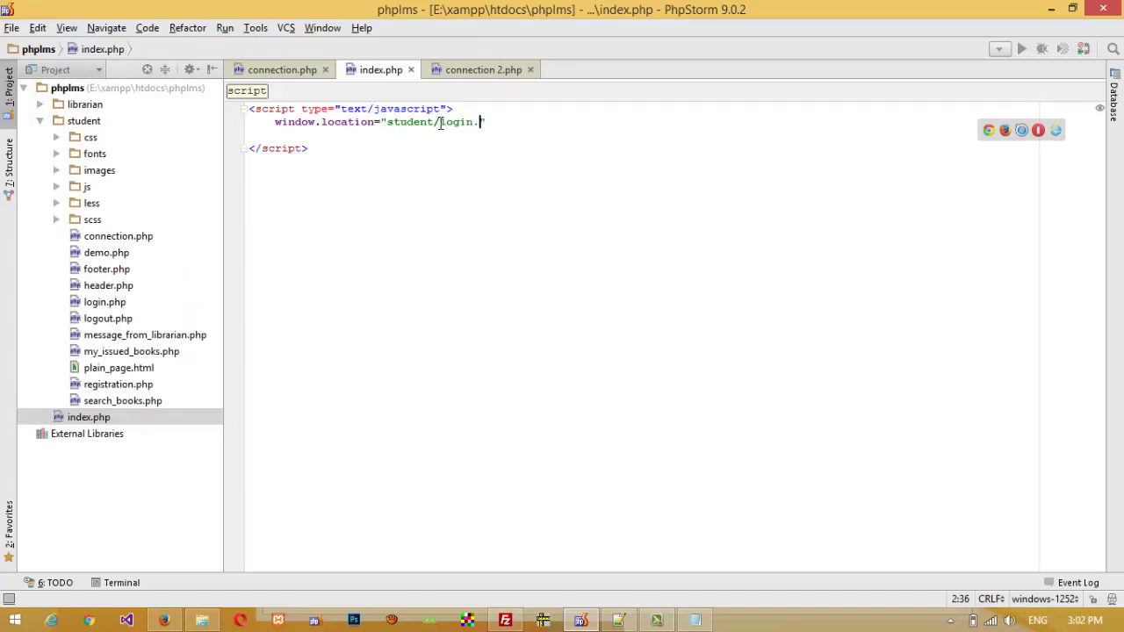
type(";")
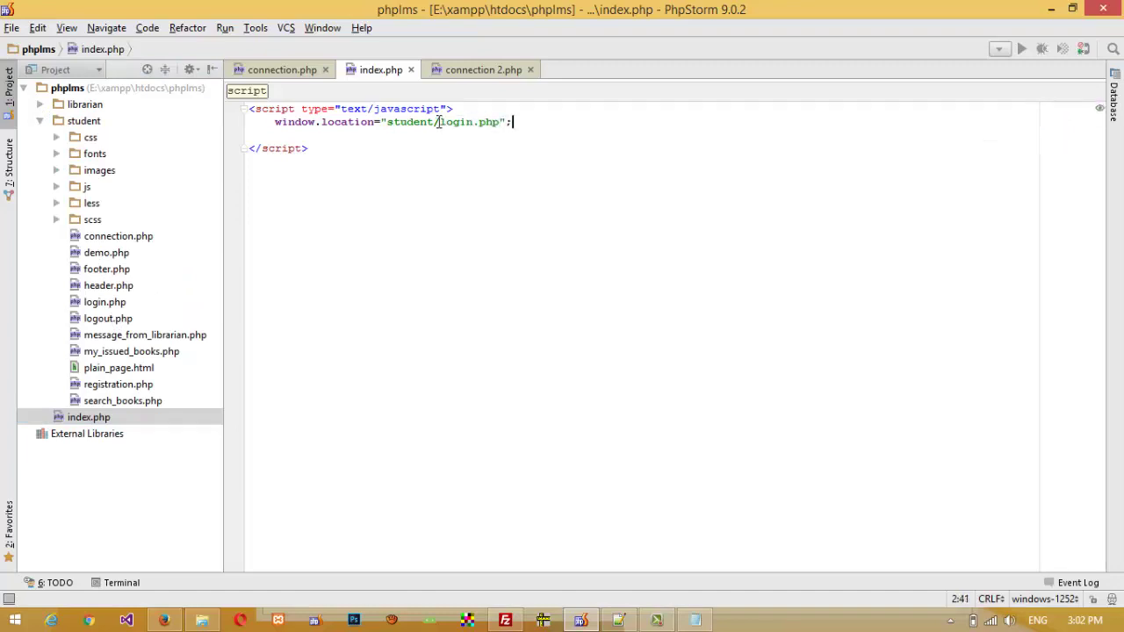
Refresh the local listing and upload index.php to the server's /public_html folder
left_click(505, 620)
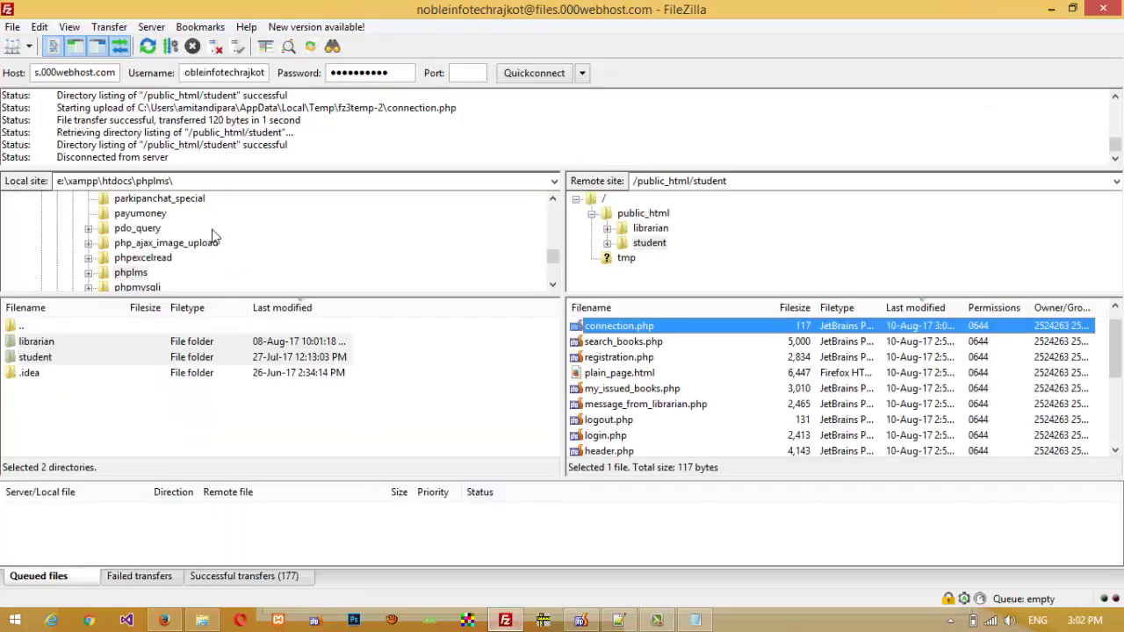
left_click(233, 181)
key("Return")
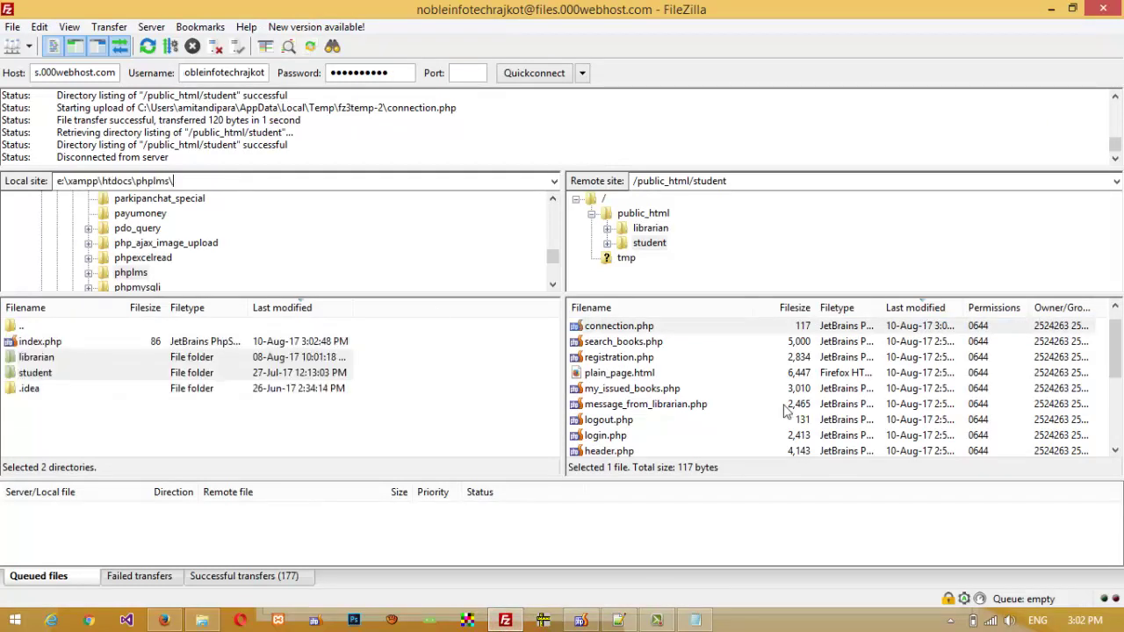
scroll(1112, 396, "down", 3)
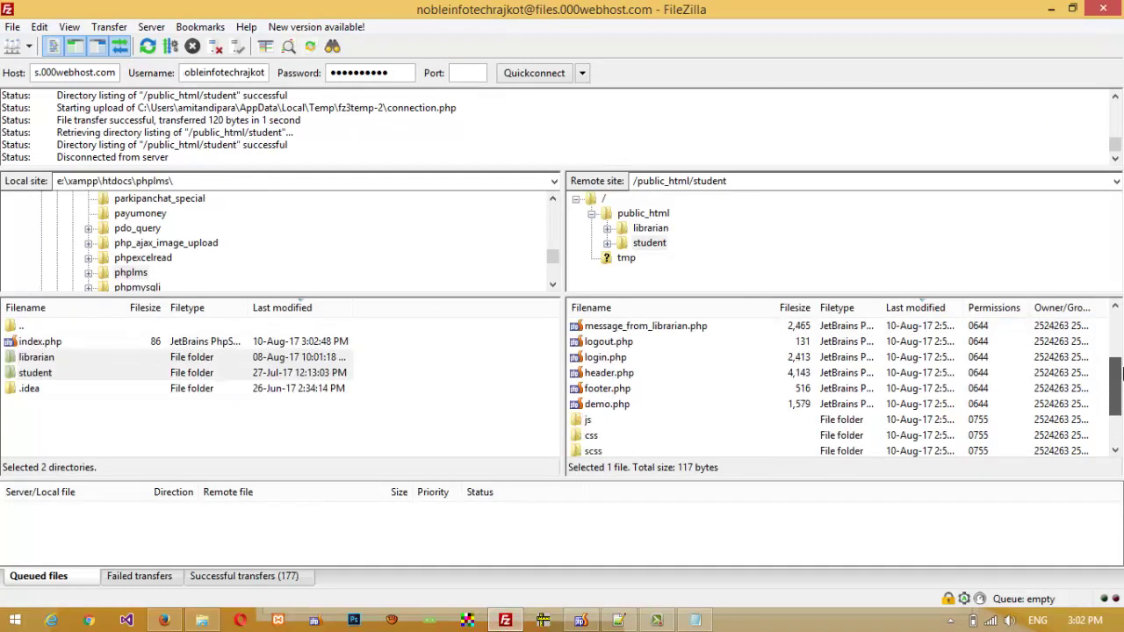
scroll(879, 369, "up", 3)
double_click(600, 330)
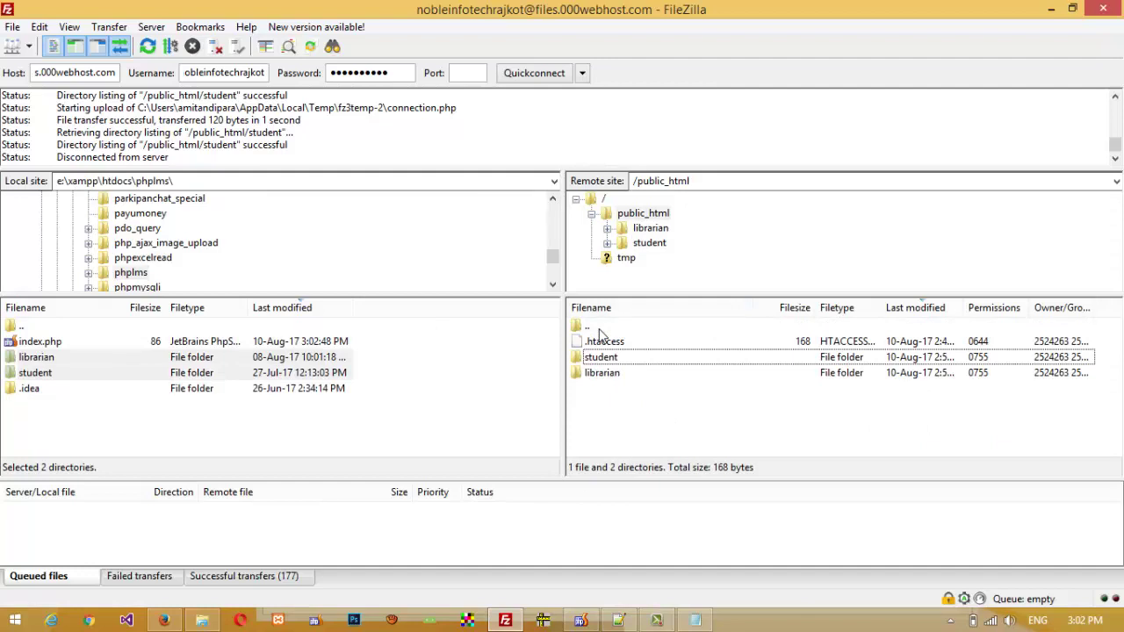
left_click(32, 342)
right_click(30, 341)
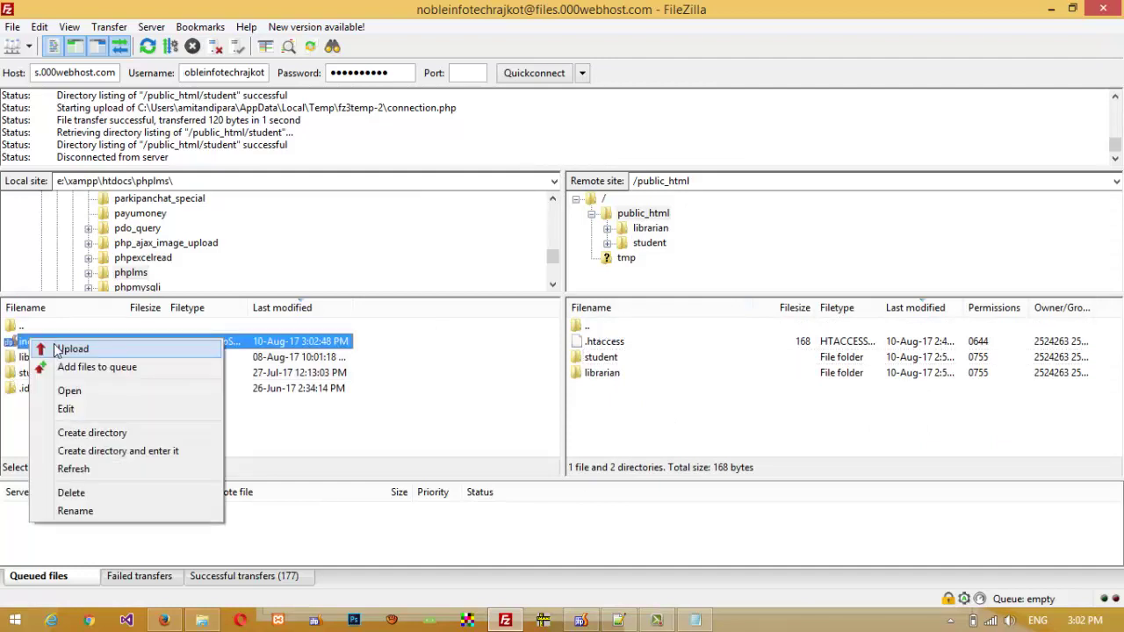
left_click(72, 349)
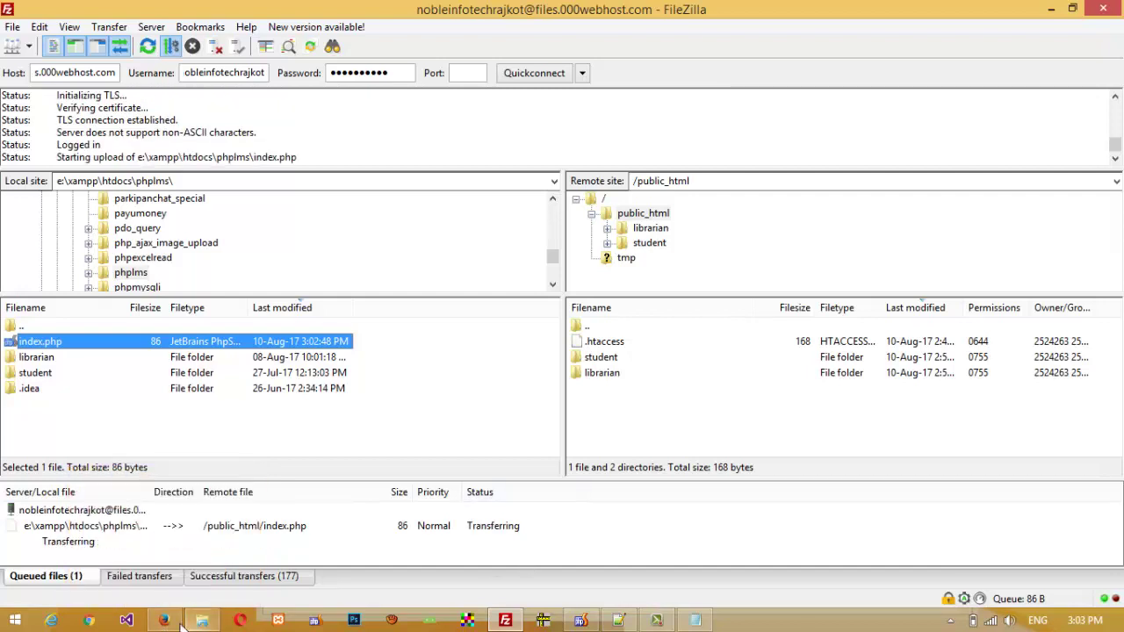
Reload the hosted site's root address and confirm it lands on the student User Login Form
key("alt+Tab")
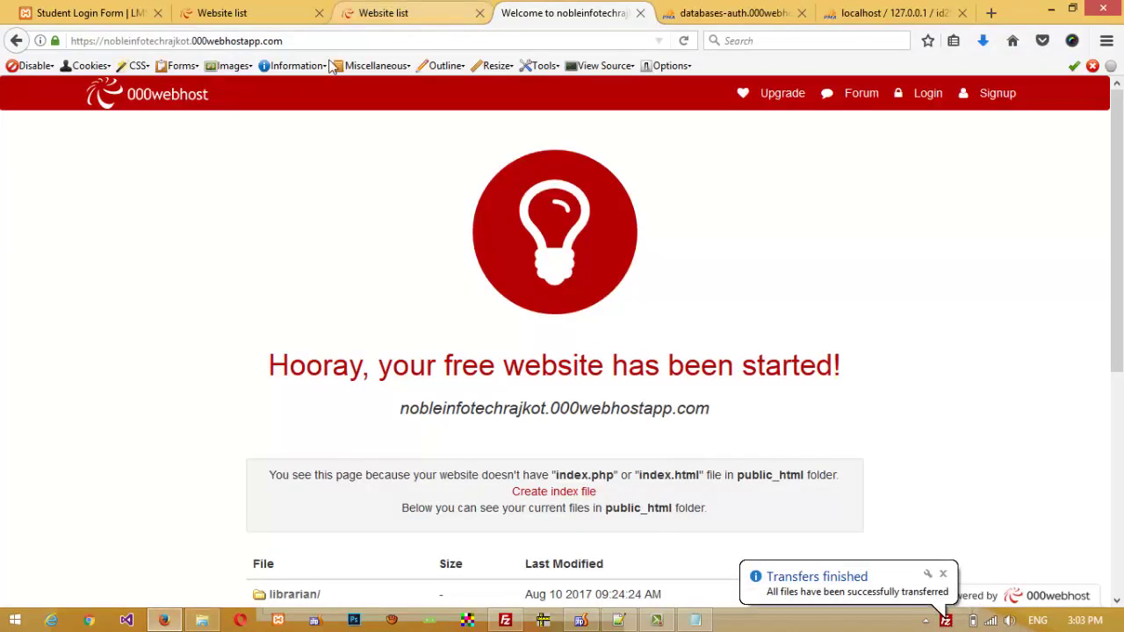
left_click(334, 42)
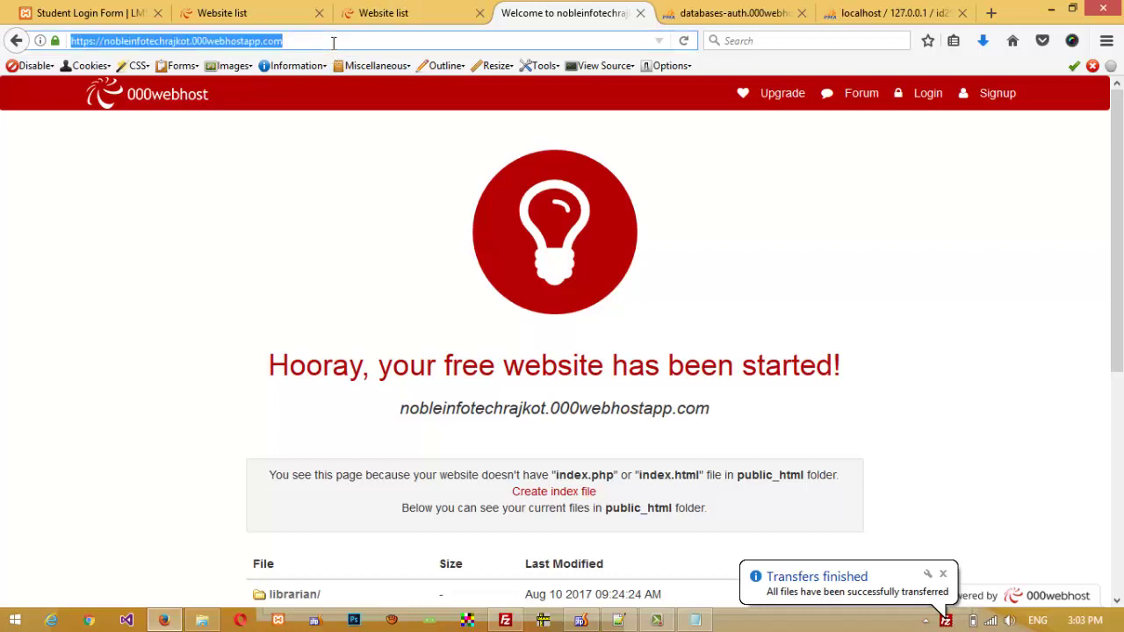
key("Return")
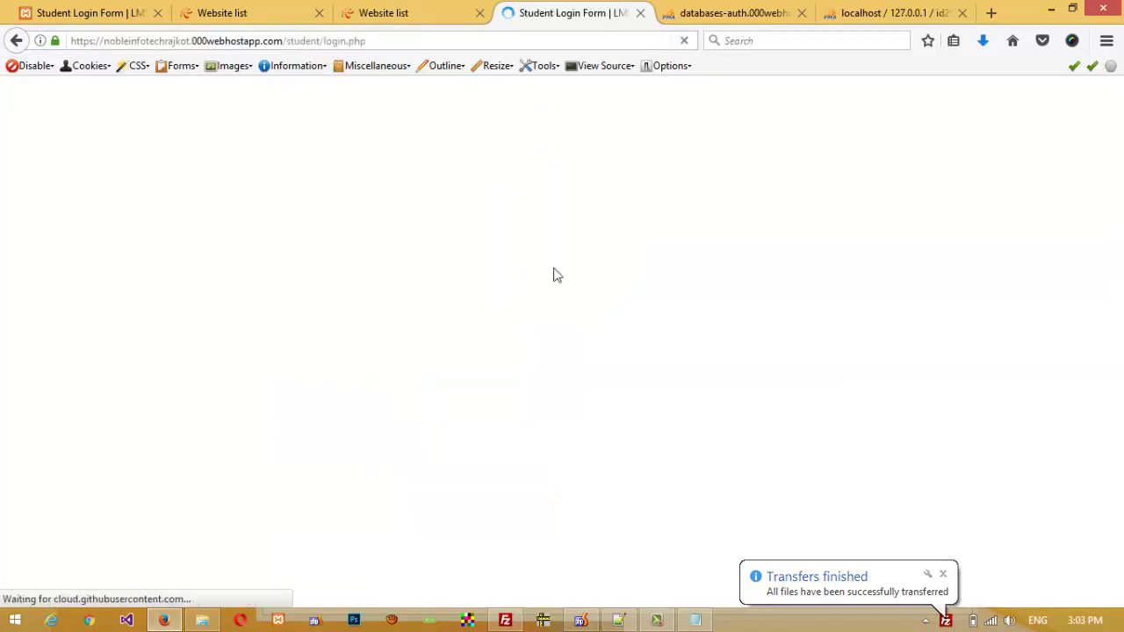
left_click(943, 575)
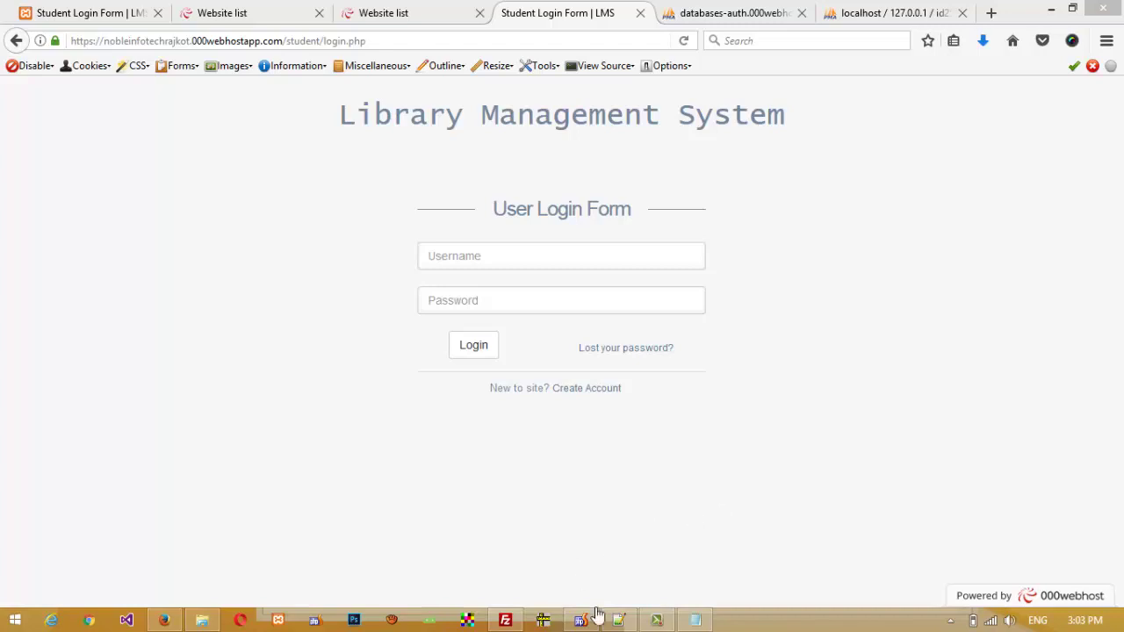
left_click(669, 623)
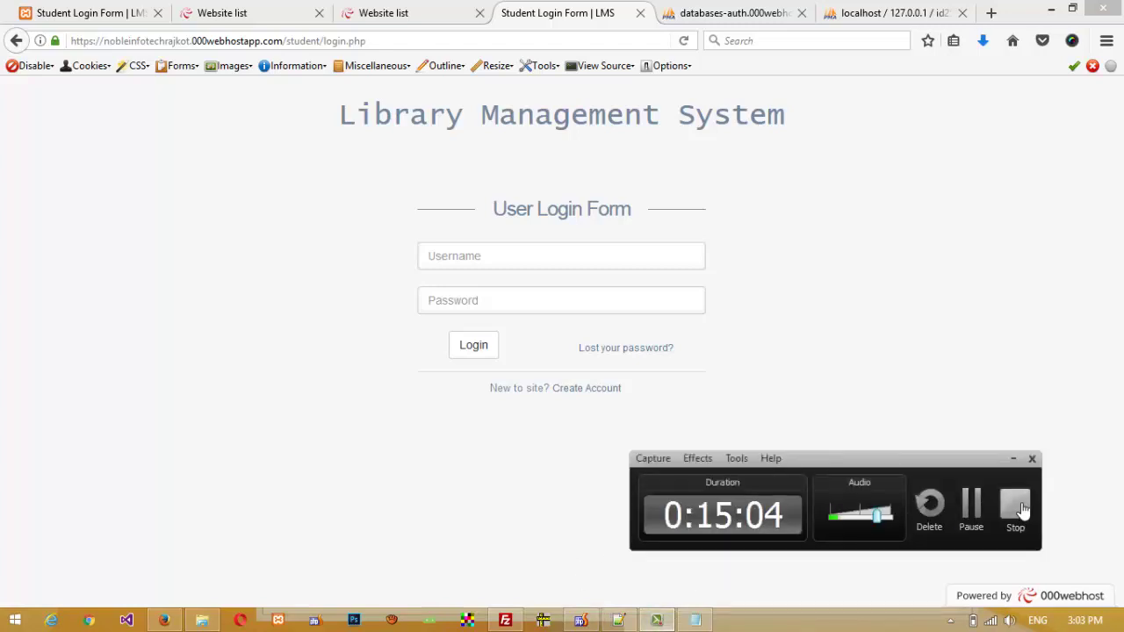